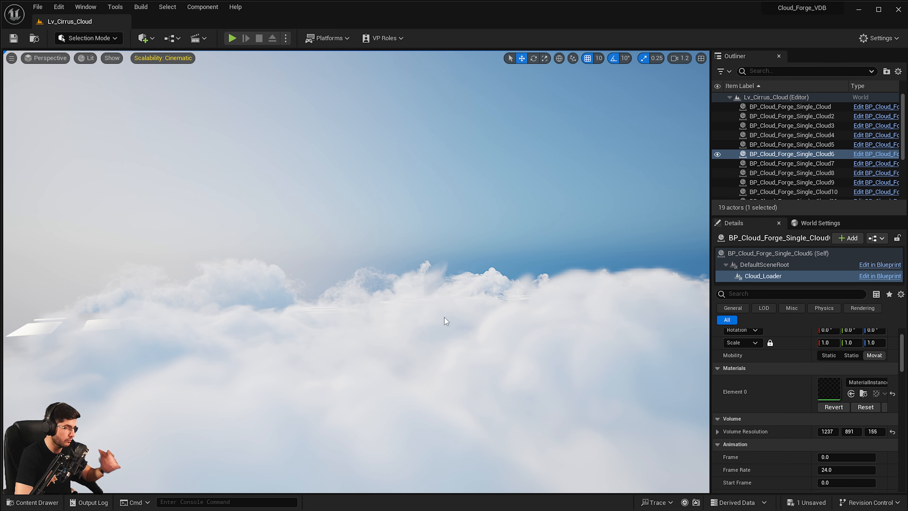
# Rotate the scene's sunlight so the sun sits higher in the sky beside the bird-shaped cloud
pyautogui.moveTo(444, 317); pyautogui.dragTo(569, 342, button='right')
pyautogui.moveTo(451, 197); pyautogui.dragTo(608, 262, button='right')
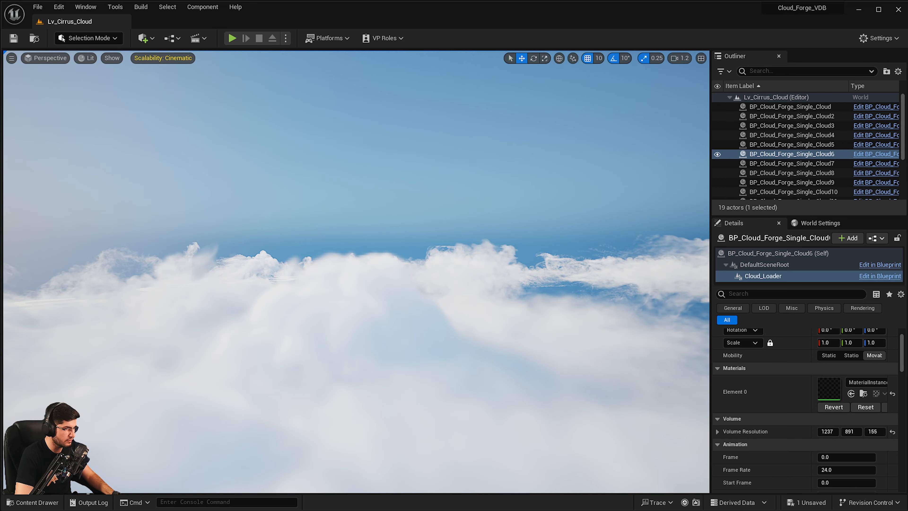
pyautogui.moveTo(482, 265); pyautogui.dragTo(415, 227, button='right')
pyautogui.scroll(-5, 482, 266)
pyautogui.moveTo(538, 327); pyautogui.dragTo(518, 315, button='right')
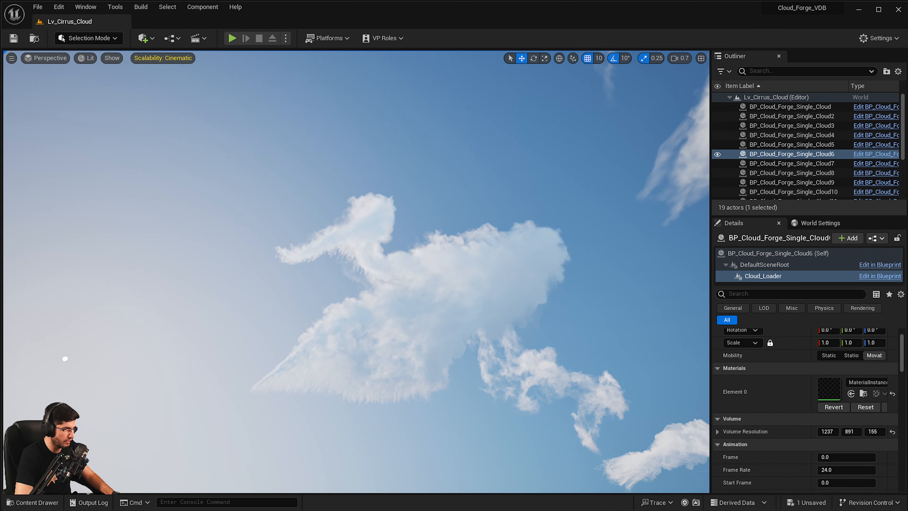
pyautogui.hotkey('ctrl', 'l')
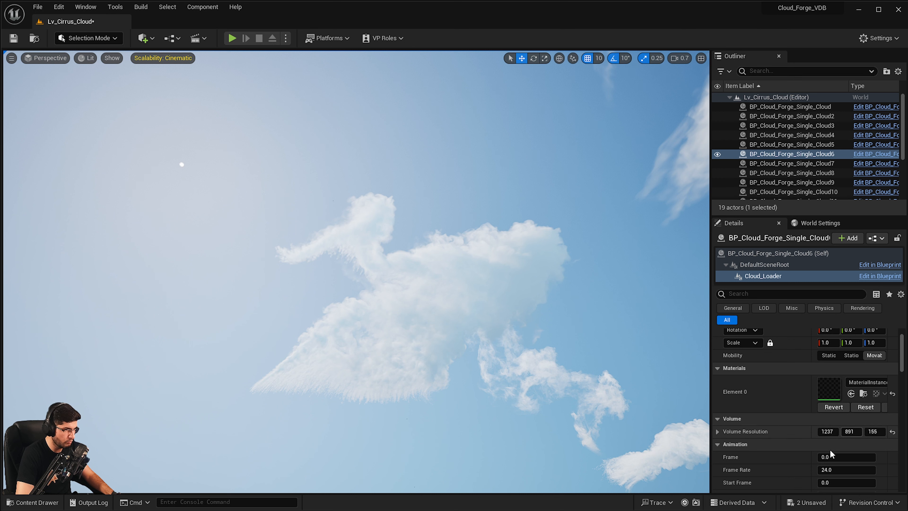
# Set the Scattering Color of the BP_Cloud_Forge_Single_Cloud6 actor to light pink
pyautogui.scroll(-2, 780, 425)
pyautogui.scroll(4, 784, 408)
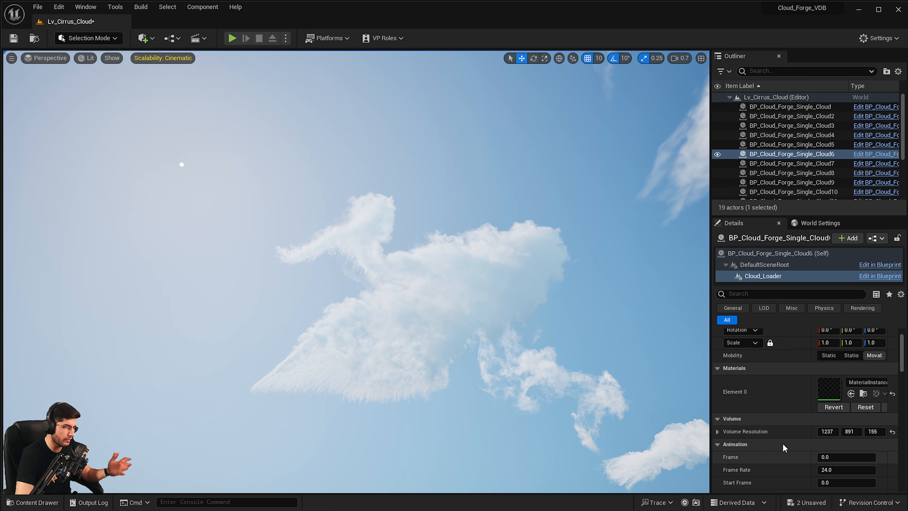
pyautogui.click(772, 253)
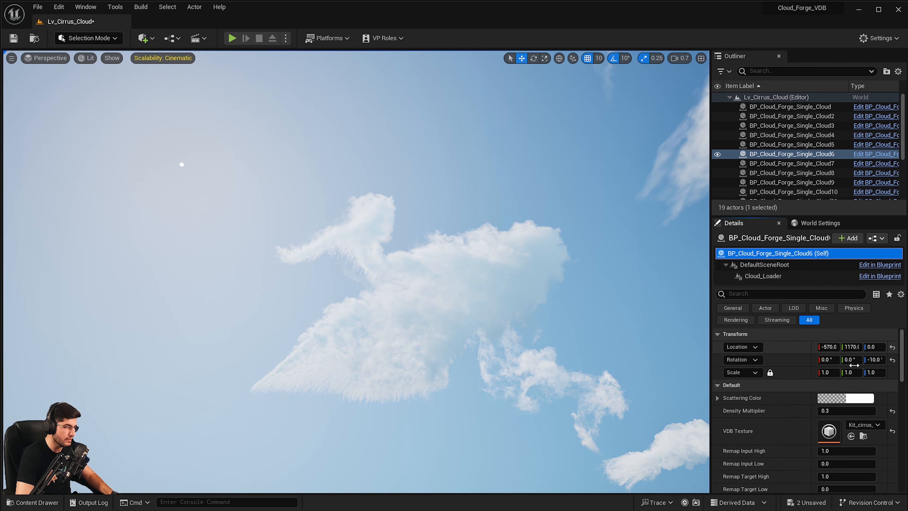
pyautogui.moveTo(504, 265); pyautogui.dragTo(503, 266, button='right')
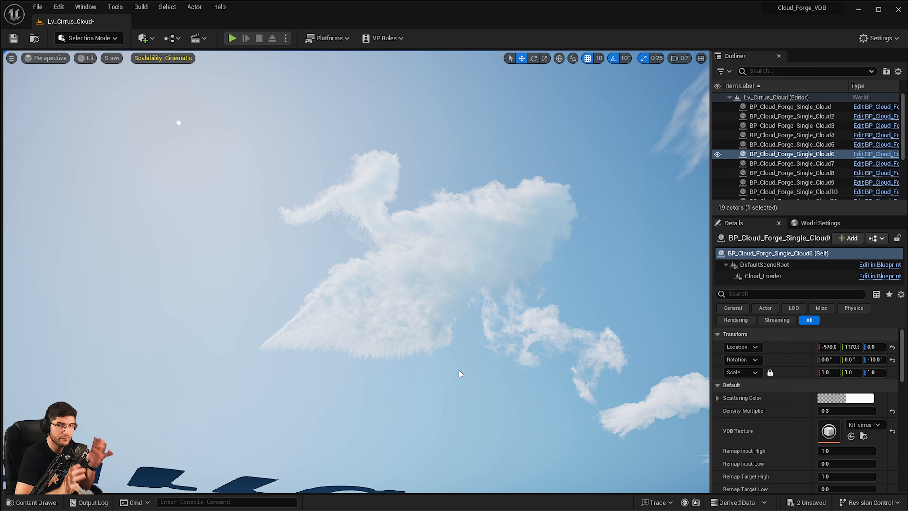
pyautogui.press('w')
pyautogui.moveTo(372, 298); pyautogui.dragTo(354, 267, button='right')
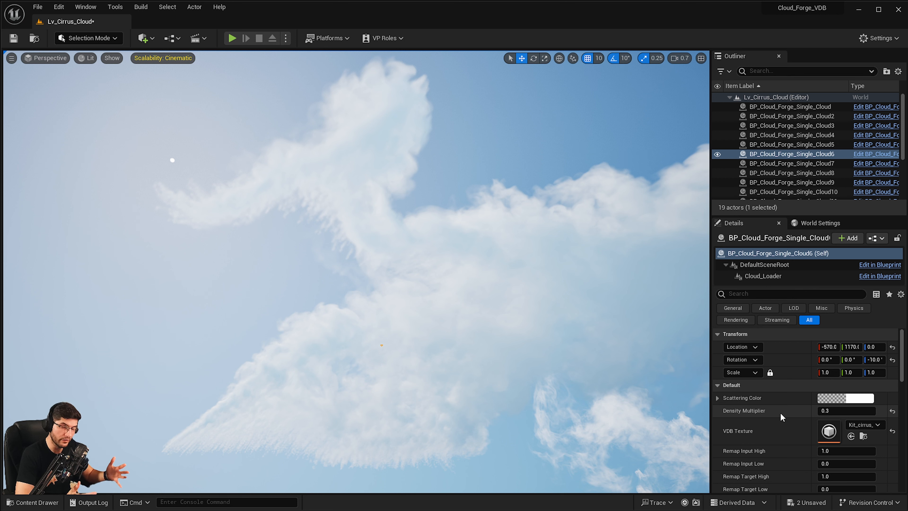
pyautogui.click(850, 397)
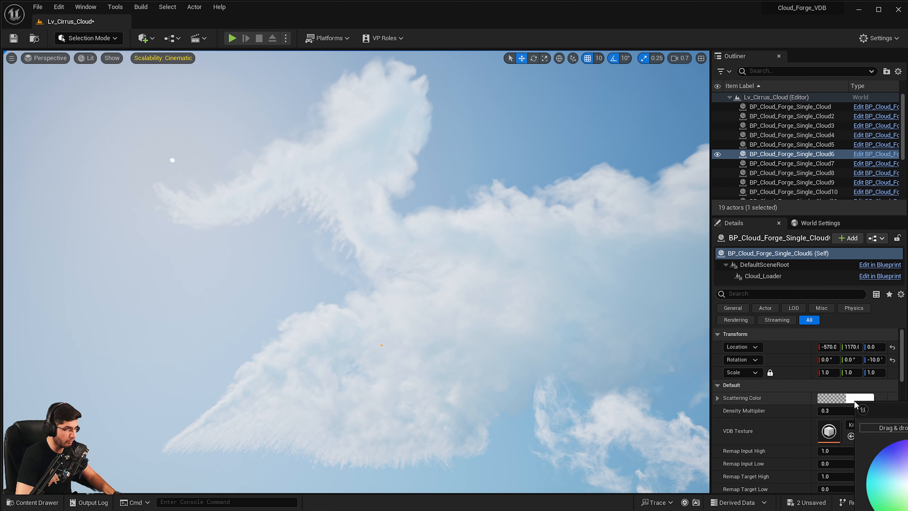
pyautogui.moveTo(879, 466); pyautogui.dragTo(882, 497)
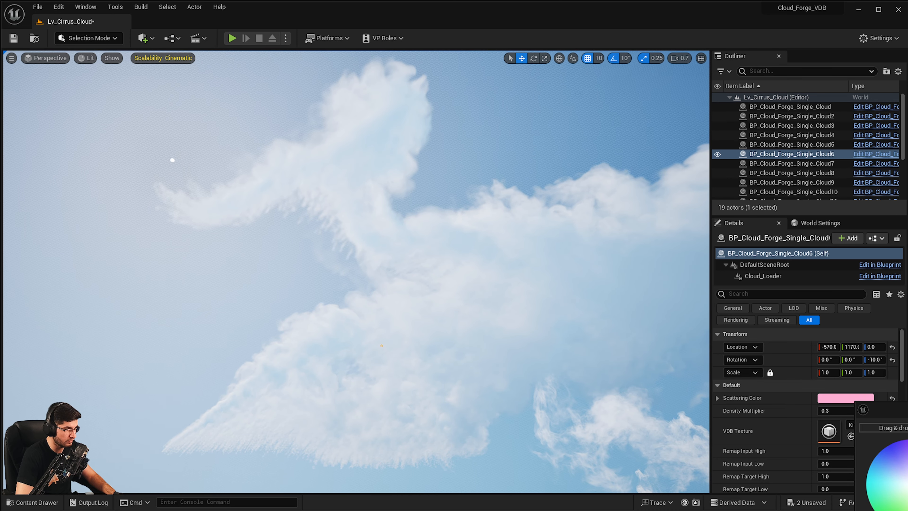
# Select the large bird-shaped cloud, BP_Cloud_Forge_Single_Cloud, and set its Scattering Color to light blue
pyautogui.moveTo(580, 381); pyautogui.dragTo(601, 367, button='right')
pyautogui.moveTo(652, 191); pyautogui.dragTo(660, 209, button='right')
pyautogui.moveTo(510, 221)
pyautogui.mouseDown(button='right')
pyautogui.moveTo(521, 236)
pyautogui.moveTo(500, 219)
pyautogui.mouseUp(button='right')
pyautogui.press('g')
pyautogui.click(354, 305)
pyautogui.press('g')
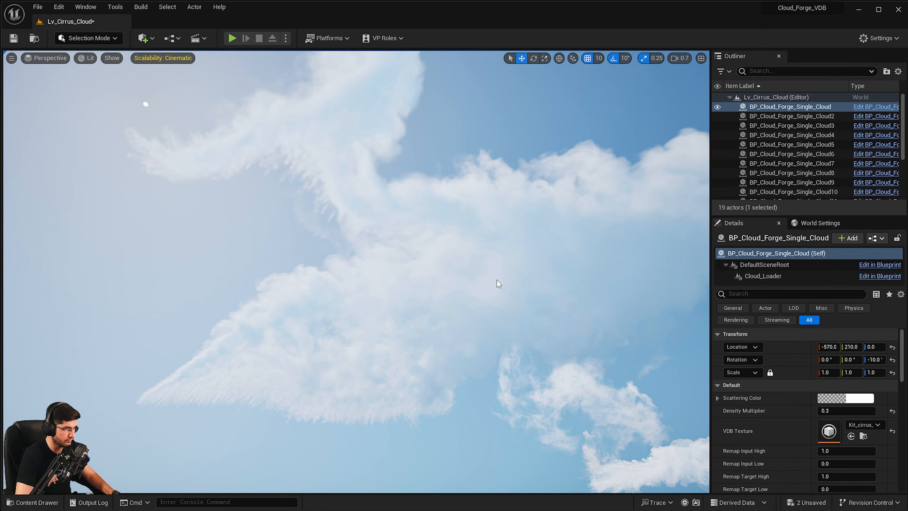
pyautogui.moveTo(499, 284); pyautogui.dragTo(480, 270, button='right')
pyautogui.click(863, 399)
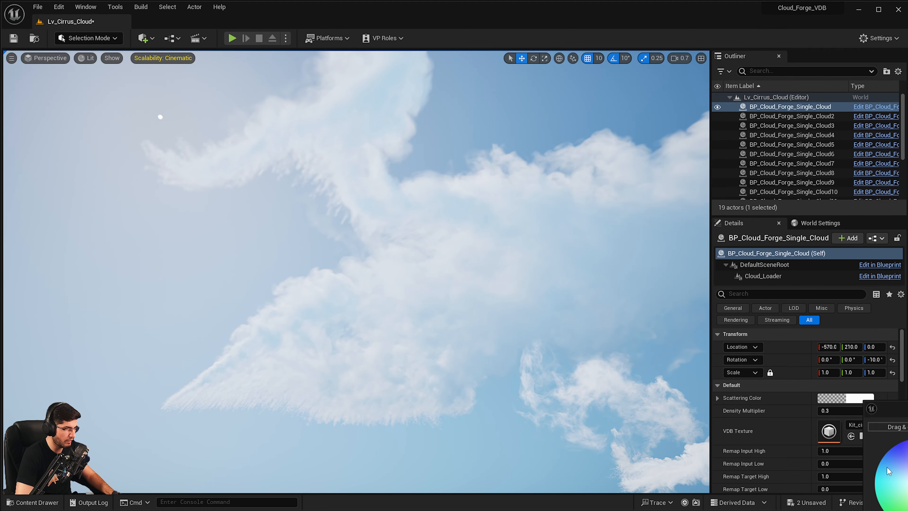
pyautogui.moveTo(906, 453); pyautogui.dragTo(889, 472)
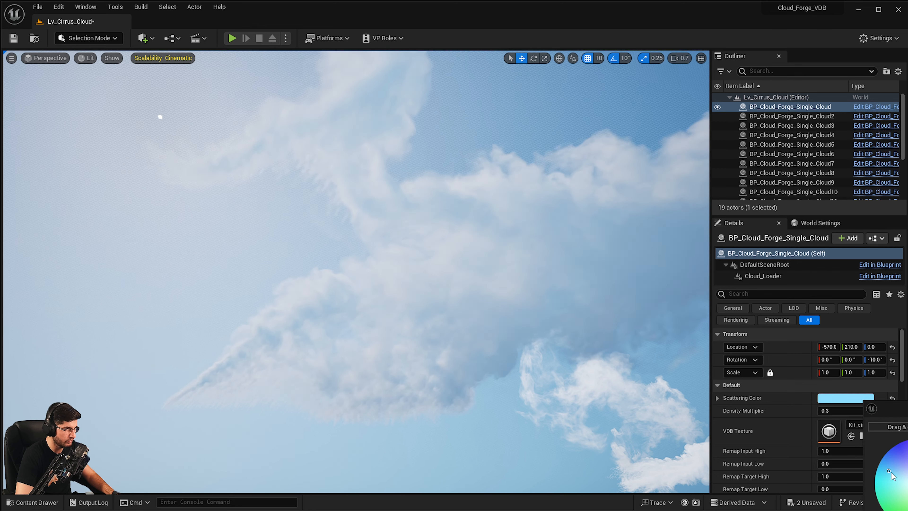
# Try paler and deeper blue tints for the cloud's Scattering Color and settle on orange
pyautogui.moveTo(907, 508)
pyautogui.mouseDown()
pyautogui.moveTo(902, 447)
pyautogui.moveTo(898, 476)
pyautogui.mouseUp()
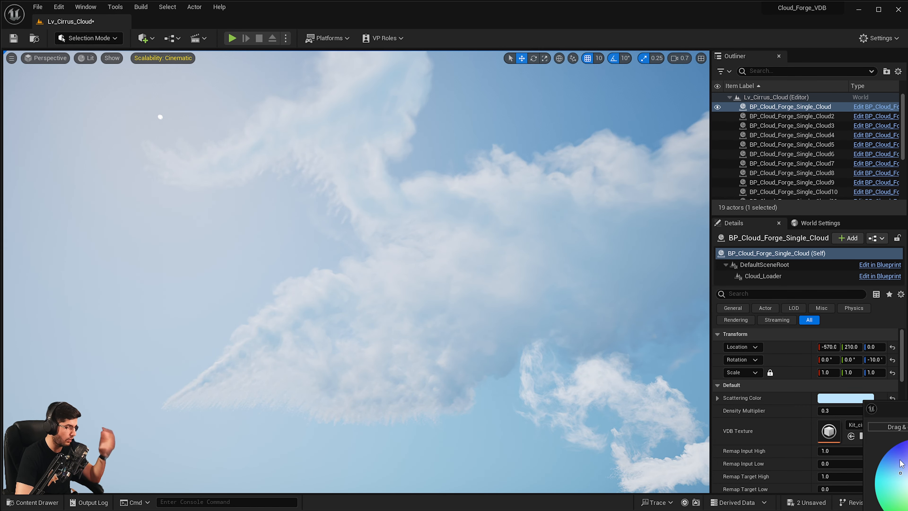
pyautogui.moveTo(900, 472); pyautogui.dragTo(896, 471)
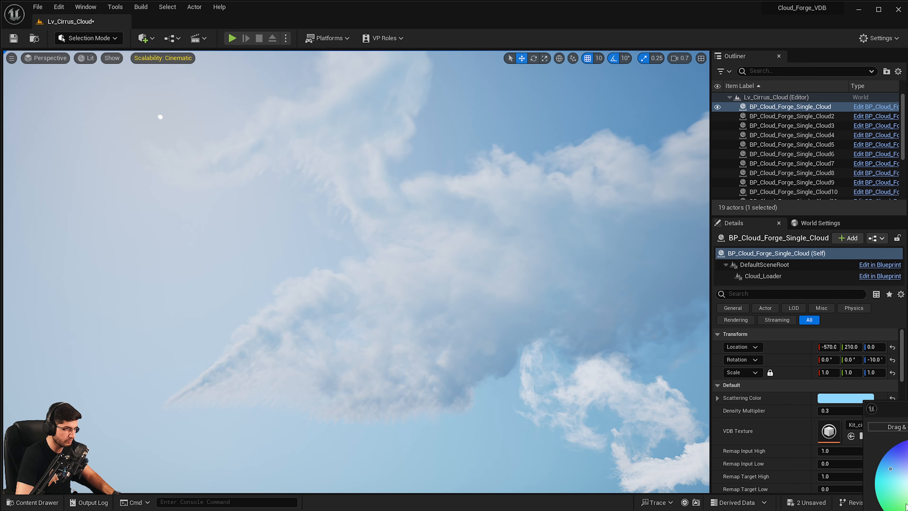
pyautogui.moveTo(905, 504); pyautogui.dragTo(907, 491)
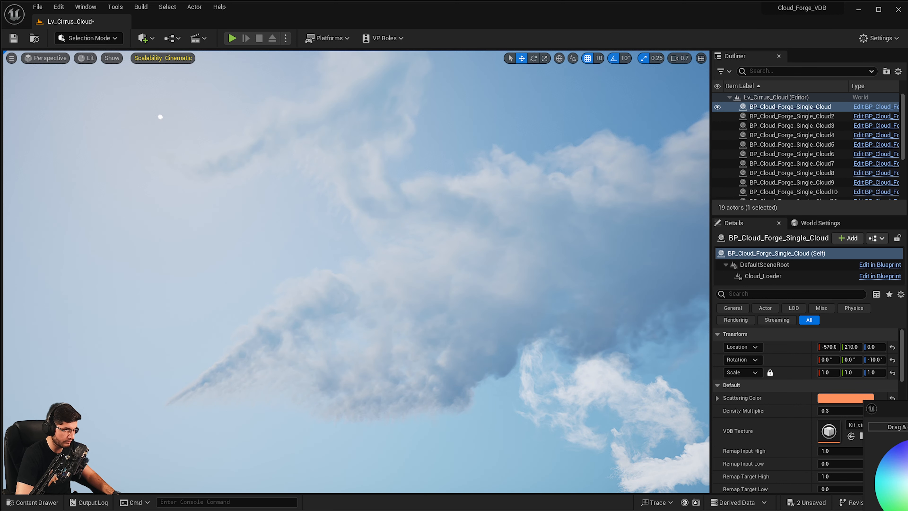
pyautogui.click(907, 510)
# Try a Density Multiplier of 0.068 and the default value on the cloud, and restore it to 0.3
pyautogui.moveTo(678, 411); pyautogui.dragTo(677, 404, button='right')
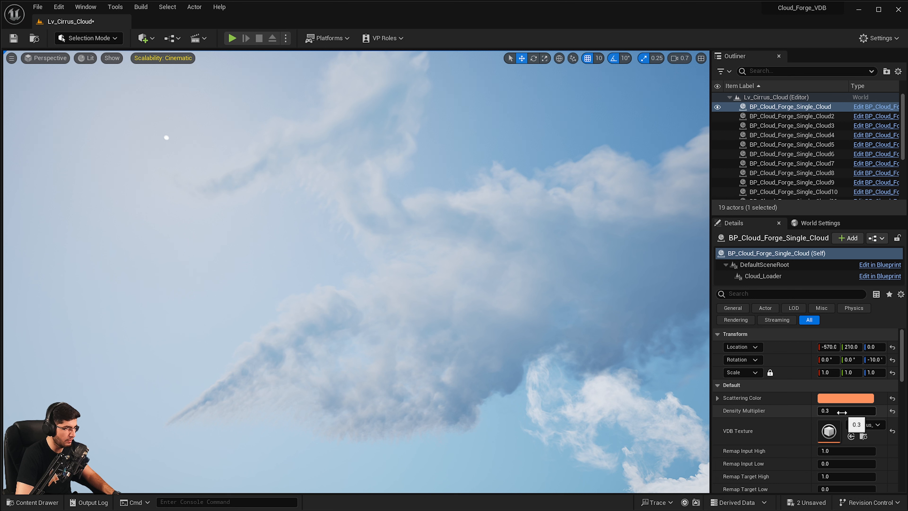
pyautogui.moveTo(841, 412)
pyautogui.mouseDown()
pyautogui.moveTo(857, 412)
pyautogui.moveTo(826, 412)
pyautogui.mouseUp()
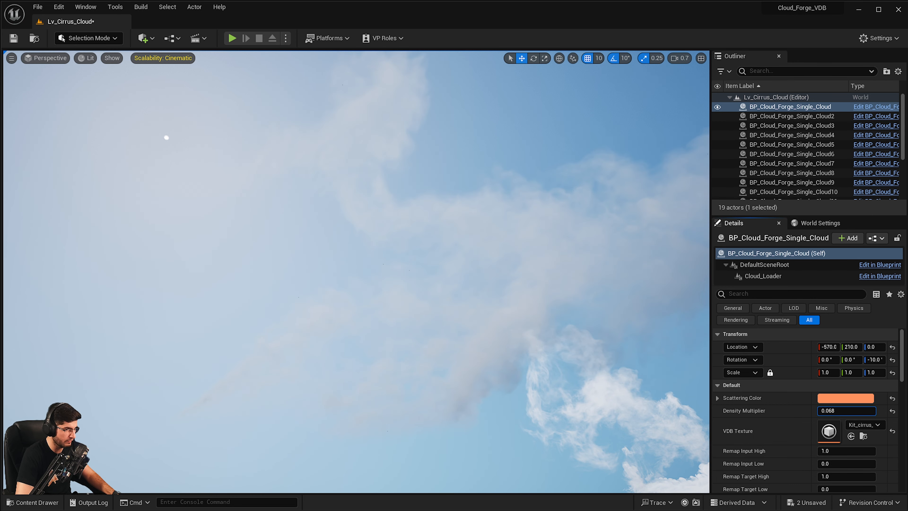
pyautogui.click(891, 411)
pyautogui.click(835, 414)
pyautogui.write('0')
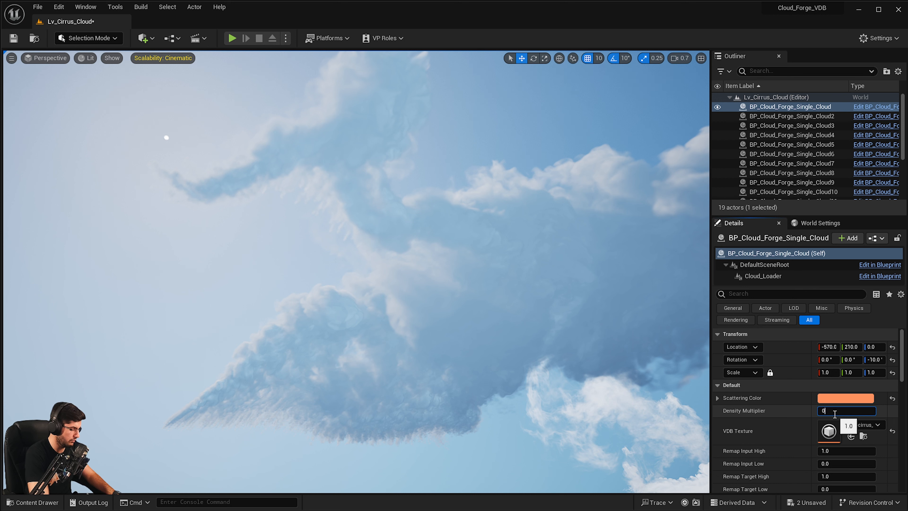
pyautogui.write('.3')
pyautogui.press('Return')
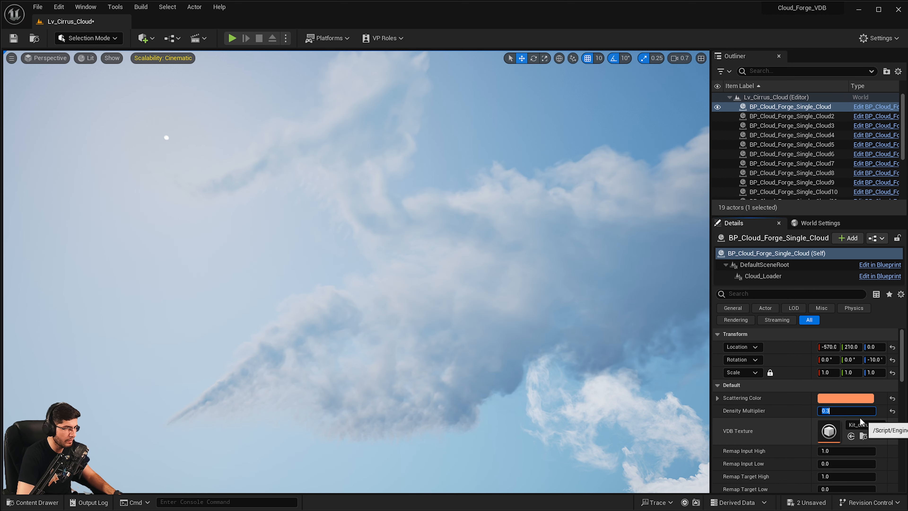
# Try raising the cloud's Remap Input High to about 1.21, and undo the change
pyautogui.scroll(-2, 828, 417)
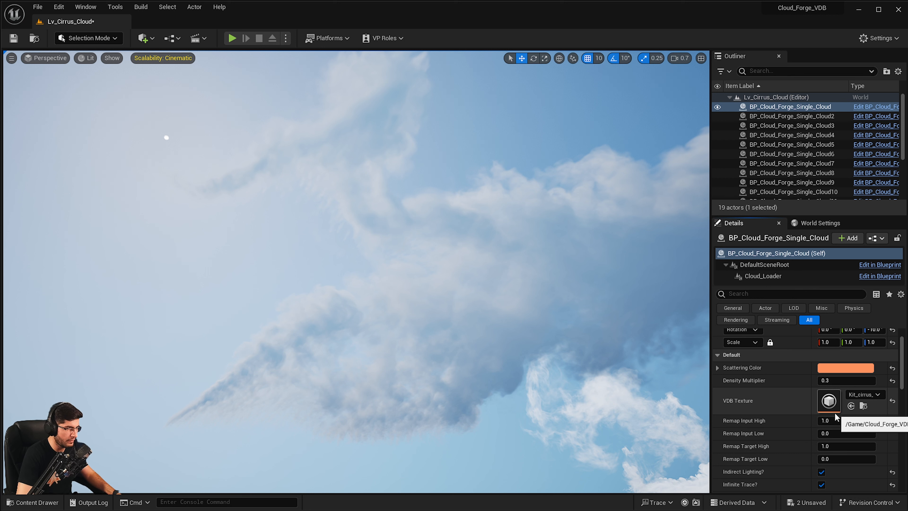
pyautogui.scroll(-1, 750, 411)
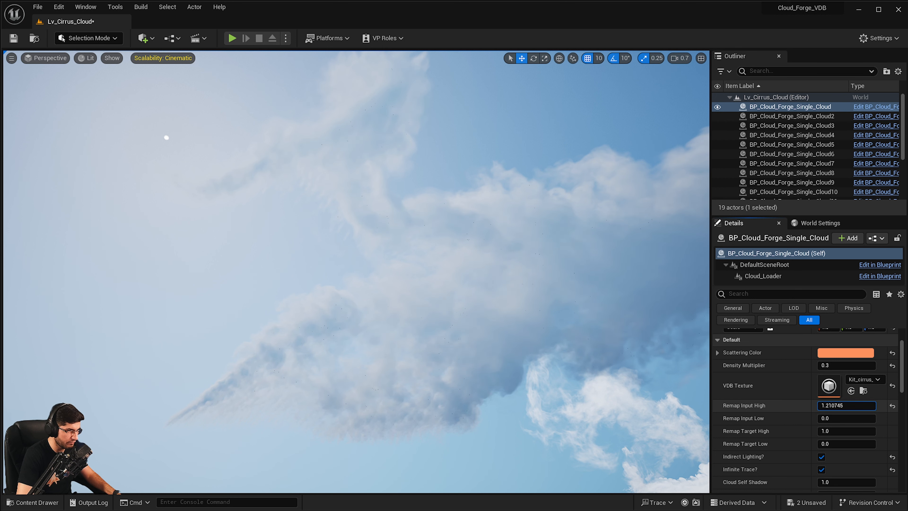
pyautogui.moveTo(846, 405)
pyautogui.mouseDown()
pyautogui.moveTo(883, 406)
pyautogui.moveTo(840, 406)
pyautogui.moveTo(845, 419)
pyautogui.moveTo(861, 419)
pyautogui.moveTo(837, 419)
pyautogui.moveTo(856, 420)
pyautogui.mouseUp()
pyautogui.hotkey('ctrl', 'z')
pyautogui.hotkey('ctrl', 'z')
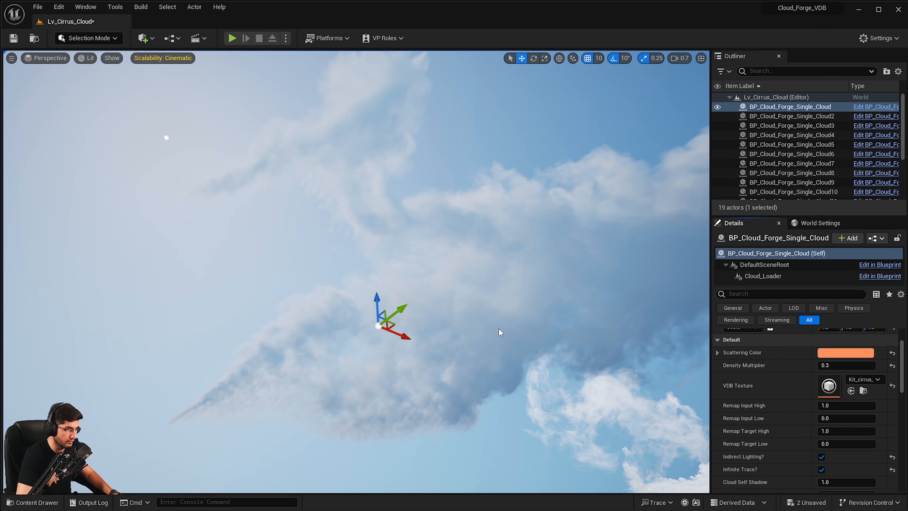
# Try lowering the cloud's Remap Target High to about 0.17, and undo the change
pyautogui.moveTo(456, 365); pyautogui.dragTo(446, 334, button='right')
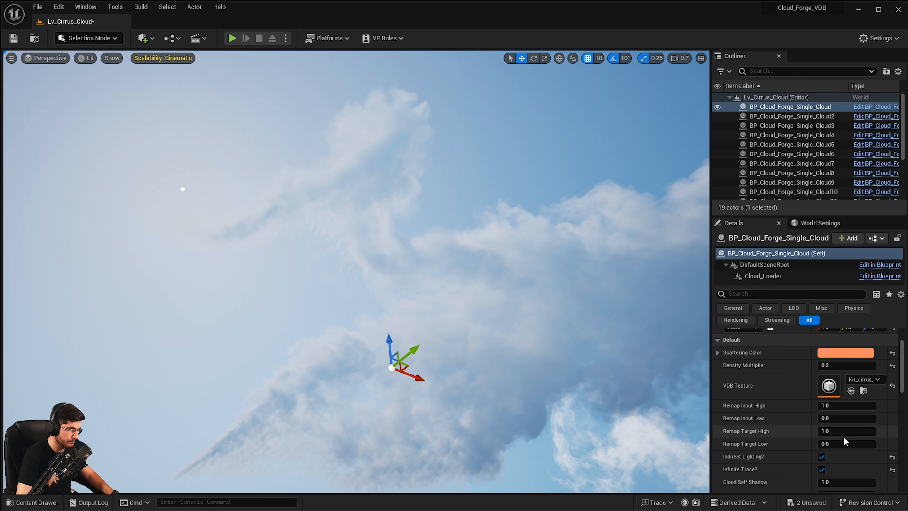
pyautogui.moveTo(836, 430)
pyautogui.mouseDown()
pyautogui.moveTo(852, 431)
pyautogui.moveTo(826, 430)
pyautogui.mouseUp()
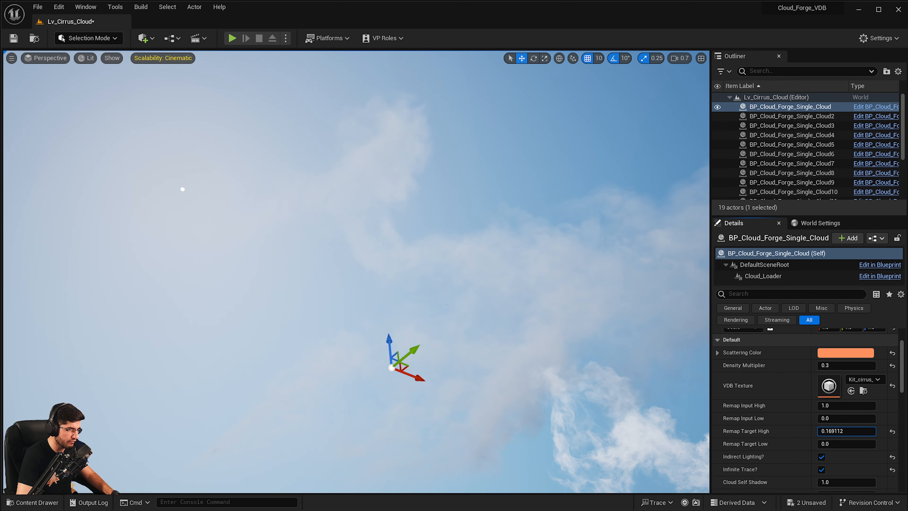
pyautogui.hotkey('ctrl', 'z')
# Try a Remap Target Low of 0.008 on the cloud and reset it to its default
pyautogui.scroll(-2, 811, 441)
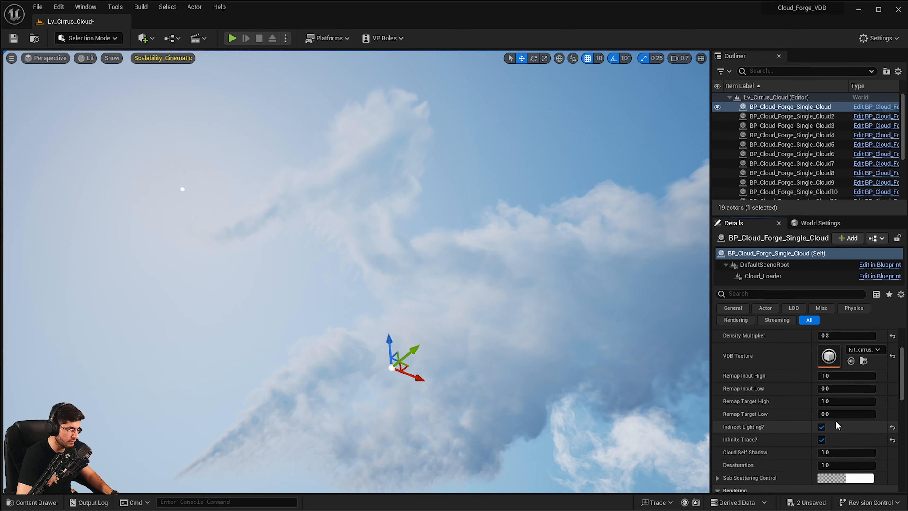
pyautogui.moveTo(845, 414); pyautogui.dragTo(847, 413)
pyautogui.moveTo(518, 286); pyautogui.dragTo(432, 300, button='right')
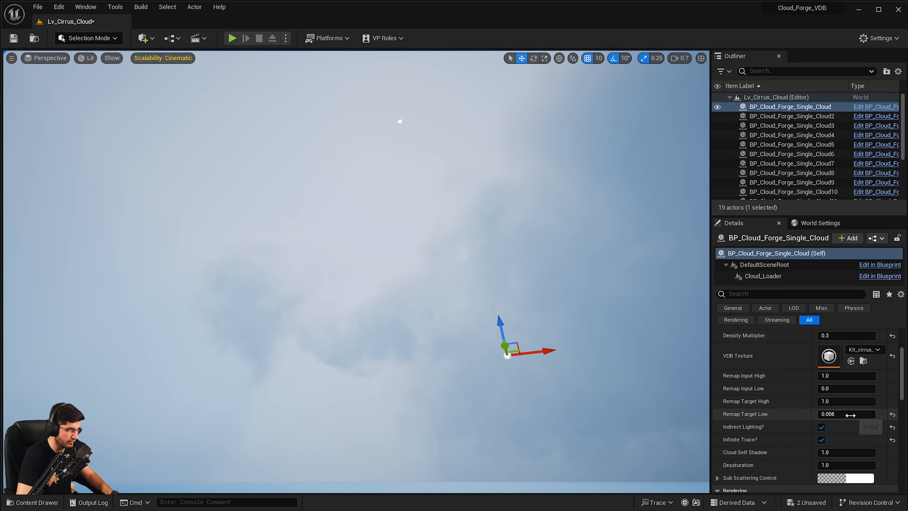
pyautogui.click(893, 414)
pyautogui.moveTo(421, 363)
pyautogui.mouseDown(button='right')
pyautogui.moveTo(440, 361)
pyautogui.moveTo(421, 363)
pyautogui.mouseUp(button='right')
pyautogui.moveTo(536, 375)
pyautogui.mouseDown(button='right')
pyautogui.moveTo(557, 375)
pyautogui.moveTo(551, 371)
pyautogui.mouseUp(button='right')
# Compare the cloud with Indirect Lighting off and on from different angles, leaving the option enabled
pyautogui.scroll(-2, 768, 444)
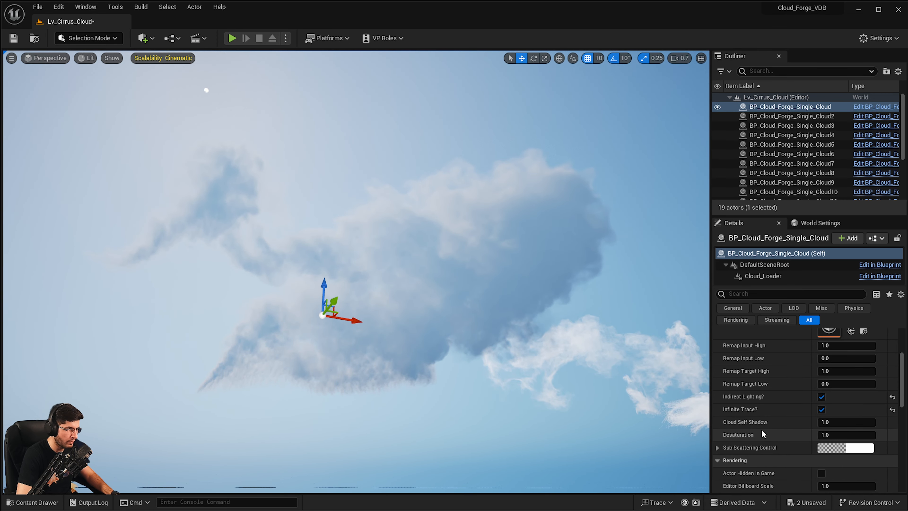
pyautogui.click(821, 397)
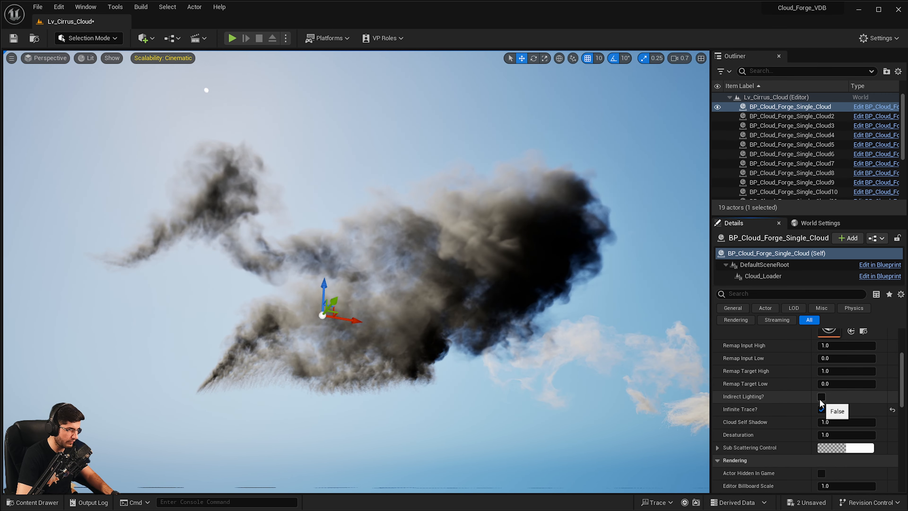
pyautogui.click(821, 397)
pyautogui.click(820, 396)
pyautogui.moveTo(395, 227); pyautogui.dragTo(433, 274, button='right')
pyautogui.click(820, 398)
pyautogui.moveTo(569, 297); pyautogui.dragTo(571, 302, button='right')
pyautogui.click(820, 396)
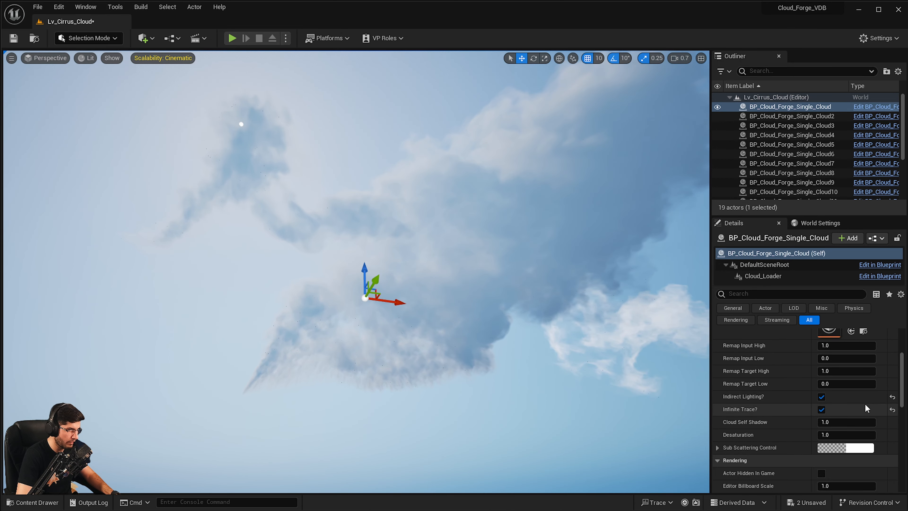
# Compare the cloud with Infinite Trace off and on while moving around it, leaving the option enabled
pyautogui.click(823, 412)
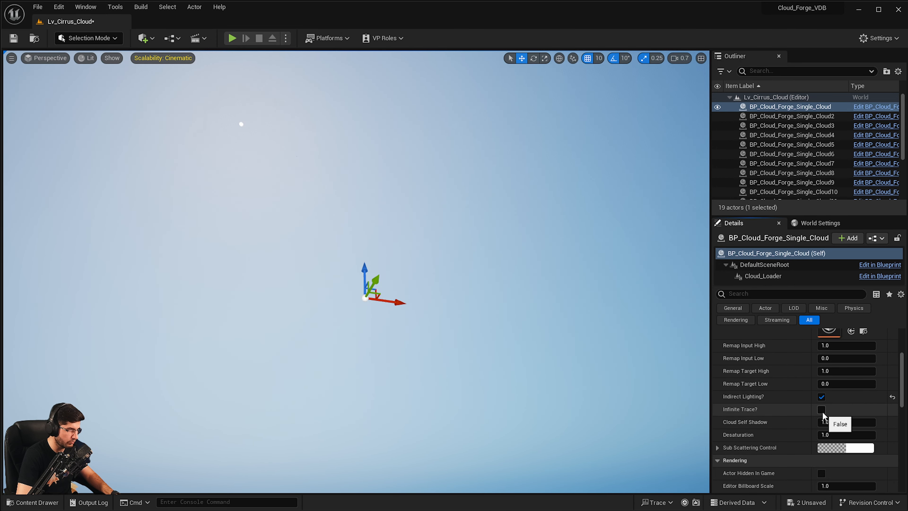
pyautogui.click(822, 412)
pyautogui.moveTo(558, 390); pyautogui.dragTo(567, 365, button='right')
pyautogui.moveTo(400, 348); pyautogui.dragTo(398, 364, button='right')
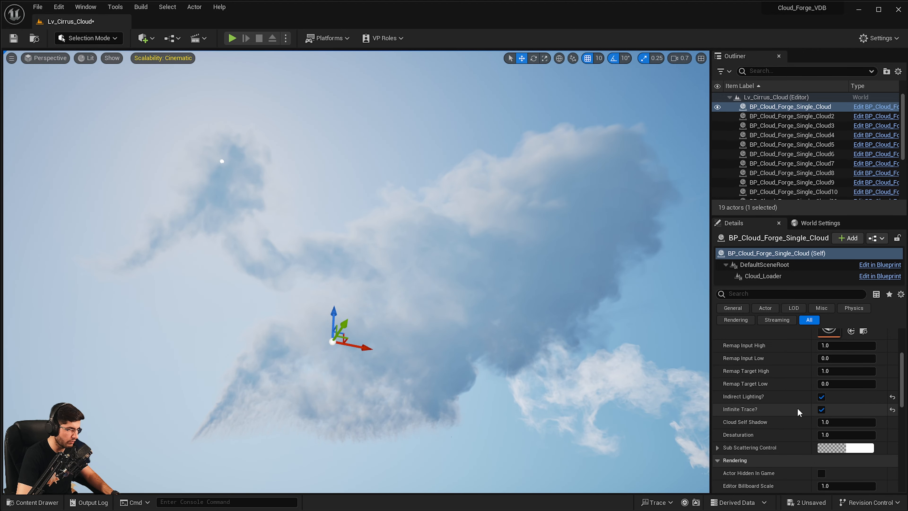
pyautogui.moveTo(403, 378); pyautogui.dragTo(398, 372, button='right')
pyautogui.click(820, 409)
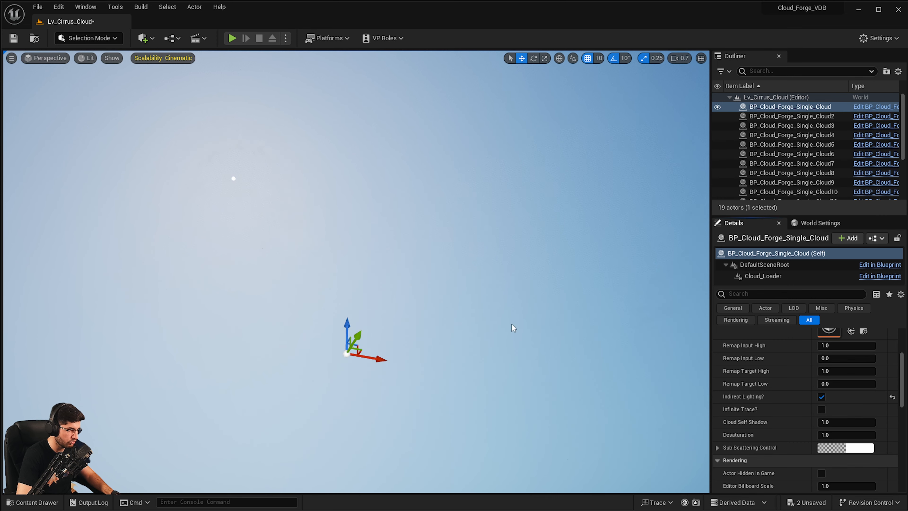
pyautogui.press('s')
pyautogui.moveTo(512, 327)
pyautogui.mouseDown(button='right')
pyautogui.moveTo(561, 406)
pyautogui.moveTo(596, 434)
pyautogui.mouseUp(button='right')
pyautogui.press('w')
pyautogui.click(821, 409)
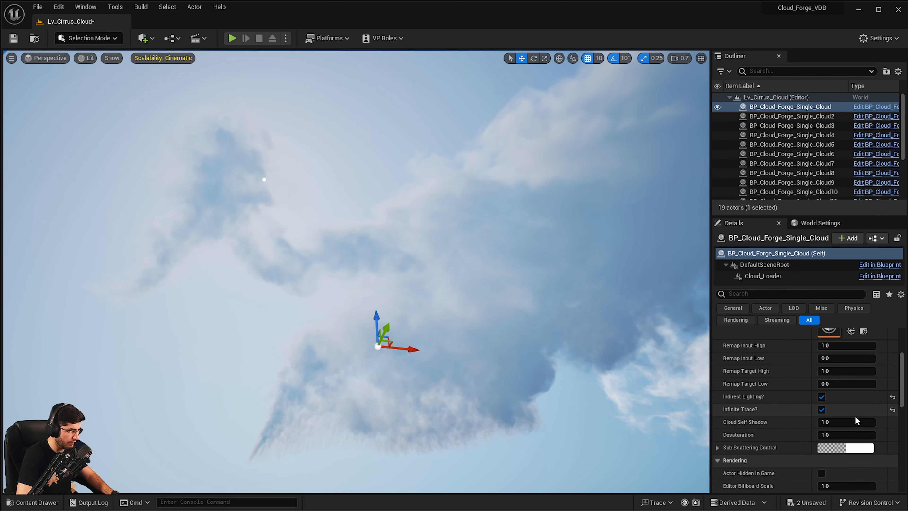
# Raise the cloud's Cloud Self Shadow to about 5.11 and inspect the shading from another angle
pyautogui.moveTo(850, 422); pyautogui.dragTo(873, 422)
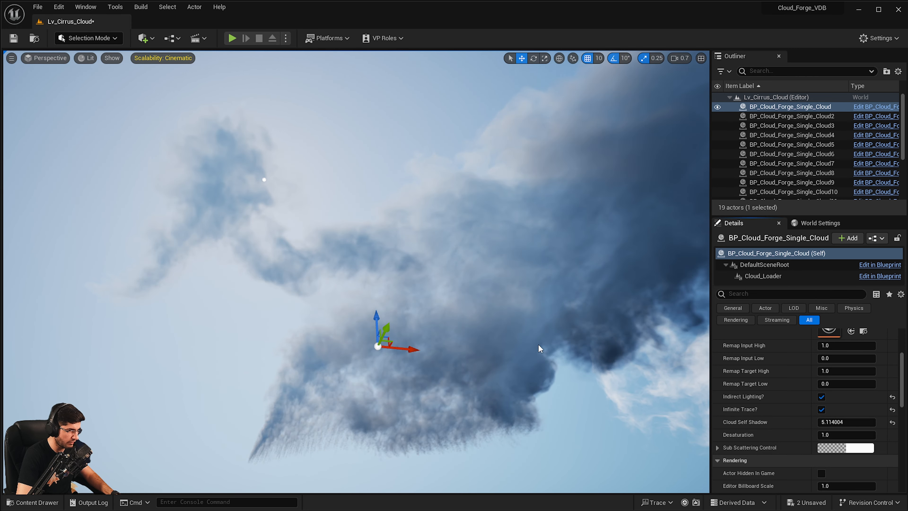
pyautogui.moveTo(539, 348); pyautogui.dragTo(609, 390, button='right')
pyautogui.moveTo(395, 312); pyautogui.dragTo(482, 280, button='right')
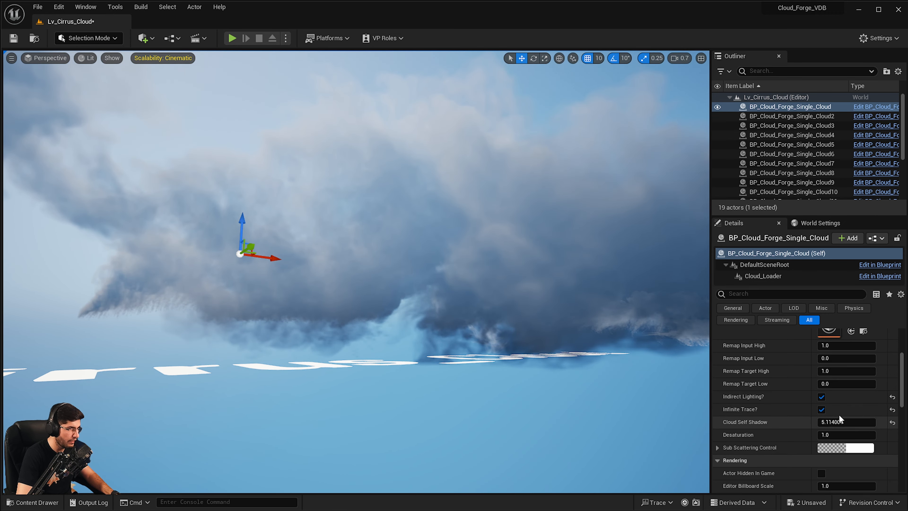
# Set the cloud's Cloud Self Shadow to about 1.52 and its Desaturation to about 0.27, inspecting the cloud from another angle
pyautogui.moveTo(846, 422); pyautogui.dragTo(834, 422)
pyautogui.moveTo(586, 343); pyautogui.dragTo(552, 327, button='right')
pyautogui.moveTo(846, 435); pyautogui.dragTo(846, 435)
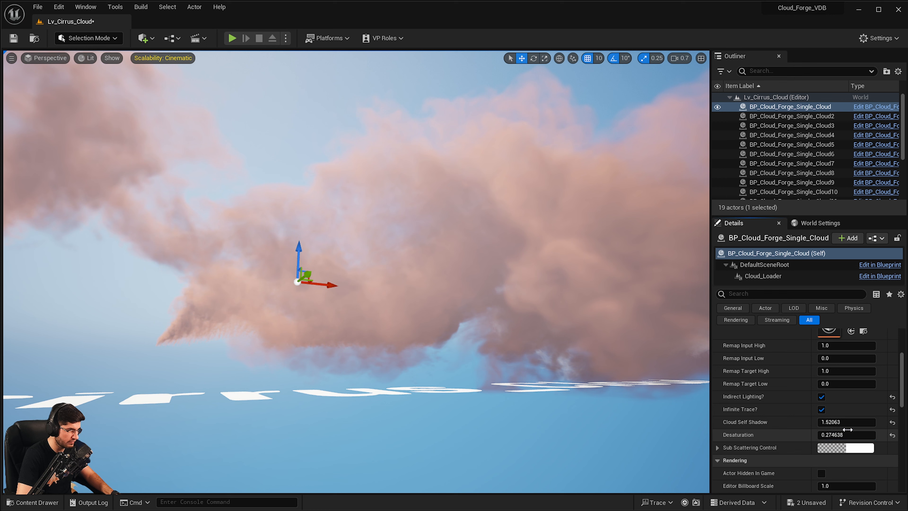
pyautogui.scroll(3, 847, 429)
pyautogui.moveTo(325, 321); pyautogui.dragTo(300, 297, button='right')
pyautogui.scroll(-5, 763, 449)
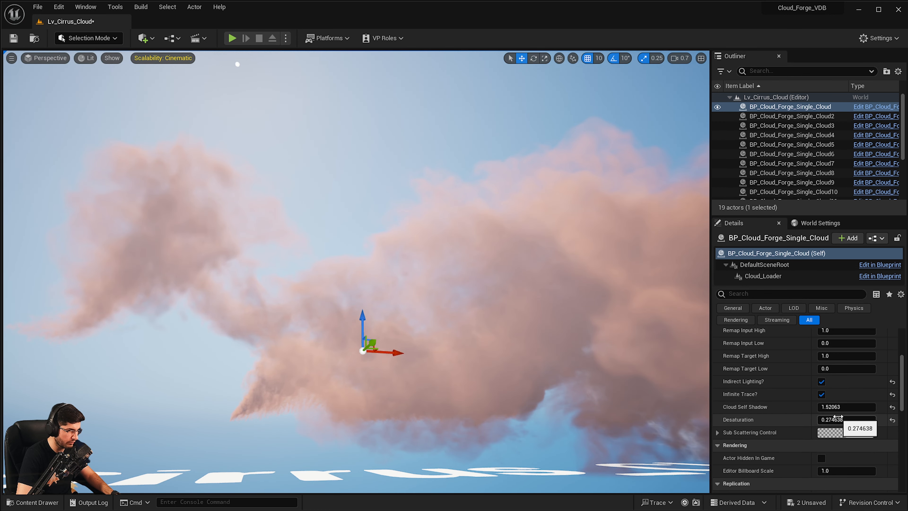
# Try a Desaturation of about 1.62 with a light green Sub Scattering Control color on the cloud
pyautogui.moveTo(839, 417); pyautogui.dragTo(871, 418)
pyautogui.moveTo(397, 246); pyautogui.dragTo(400, 213, button='right')
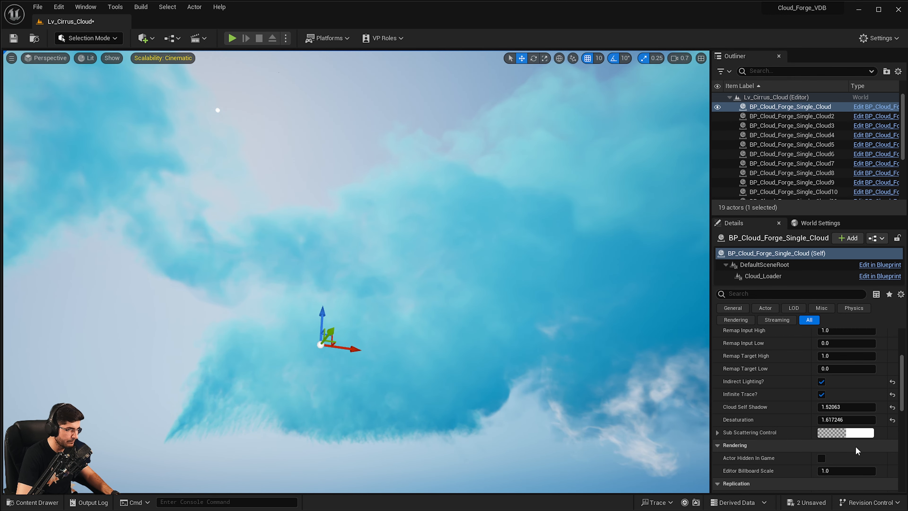
pyautogui.click(856, 433)
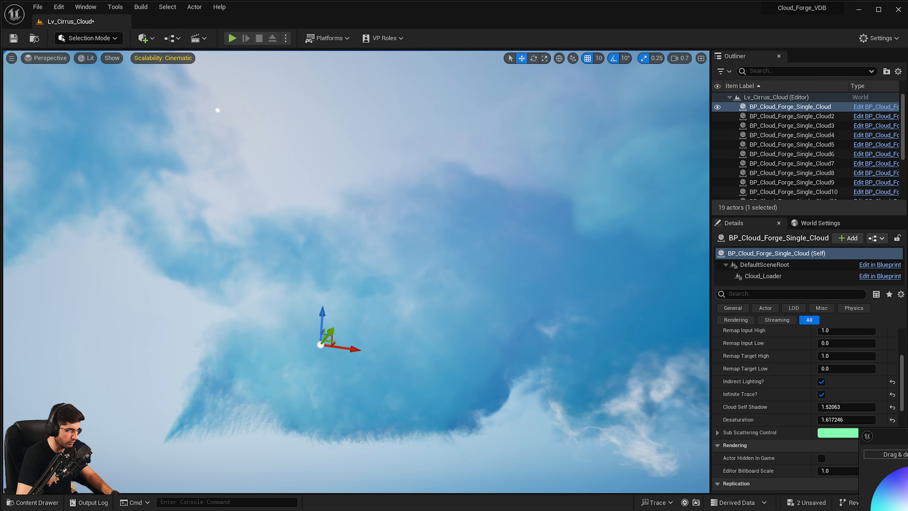
pyautogui.moveTo(451, 341); pyautogui.dragTo(500, 342, button='right')
pyautogui.moveTo(521, 385); pyautogui.dragTo(473, 378, button='right')
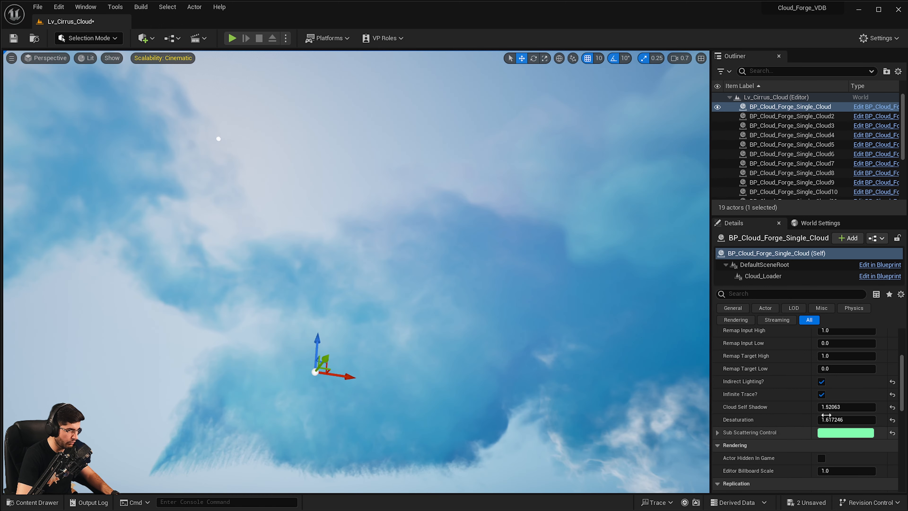
# Lower the cloud's Desaturation to about 1.17 and further to about -0.27, checking the colors from another angle
pyautogui.moveTo(602, 281); pyautogui.dragTo(617, 292, button='right')
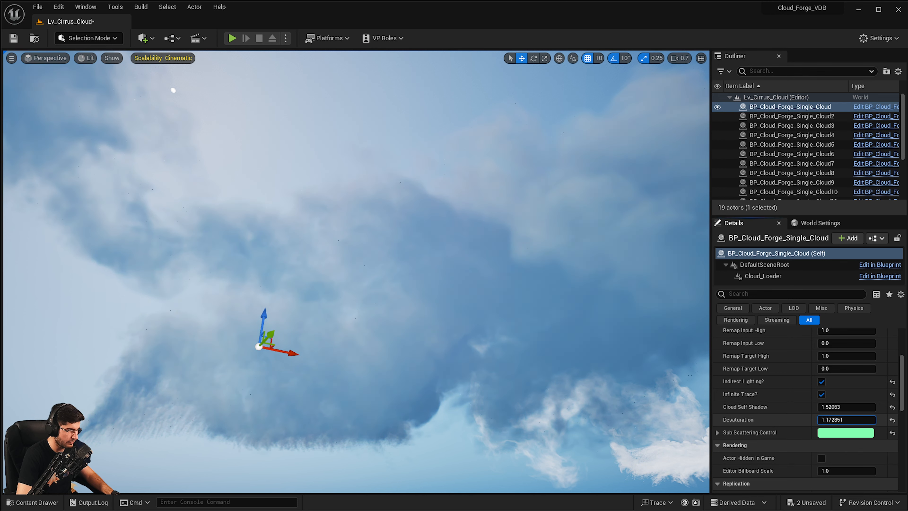
pyautogui.moveTo(846, 419); pyautogui.dragTo(804, 419)
pyautogui.moveTo(846, 420); pyautogui.dragTo(849, 419)
pyautogui.moveTo(371, 321); pyautogui.dragTo(401, 312, button='right')
pyautogui.moveTo(425, 345); pyautogui.dragTo(407, 350, button='right')
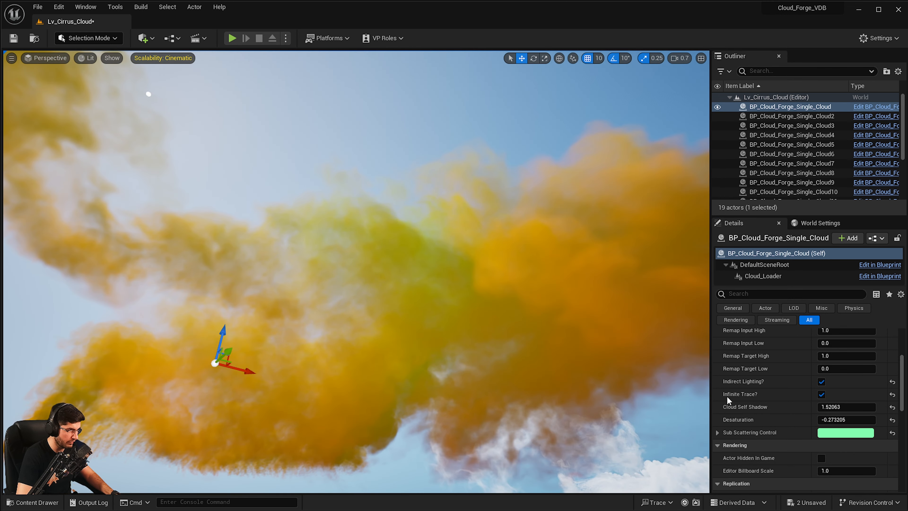
# Change the cloud's Scattering Color to white and check the cloud from a different angle
pyautogui.scroll(5, 729, 399)
pyautogui.click(833, 353)
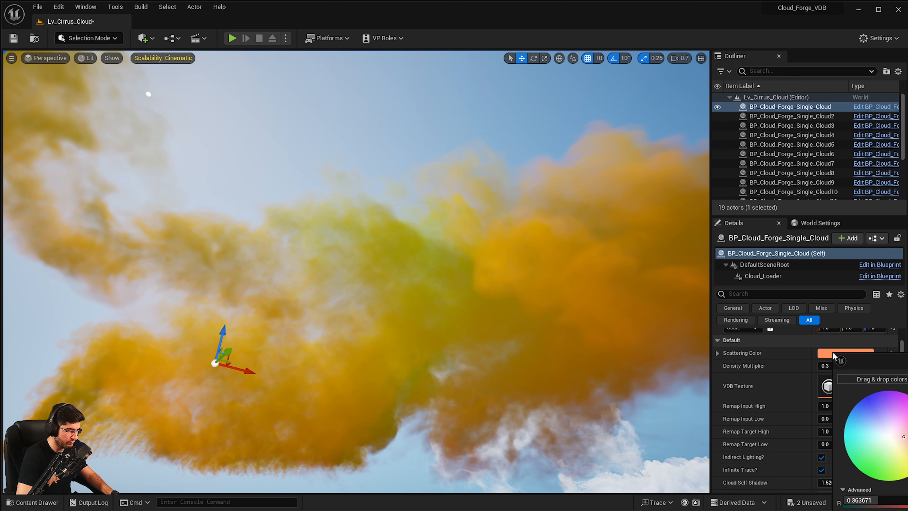
pyautogui.click(890, 436)
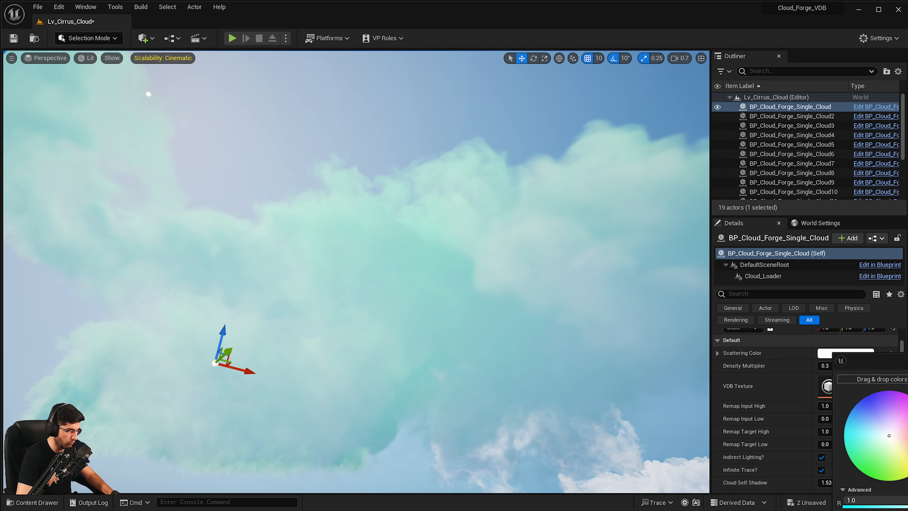
pyautogui.moveTo(437, 292); pyautogui.dragTo(403, 292, button='right')
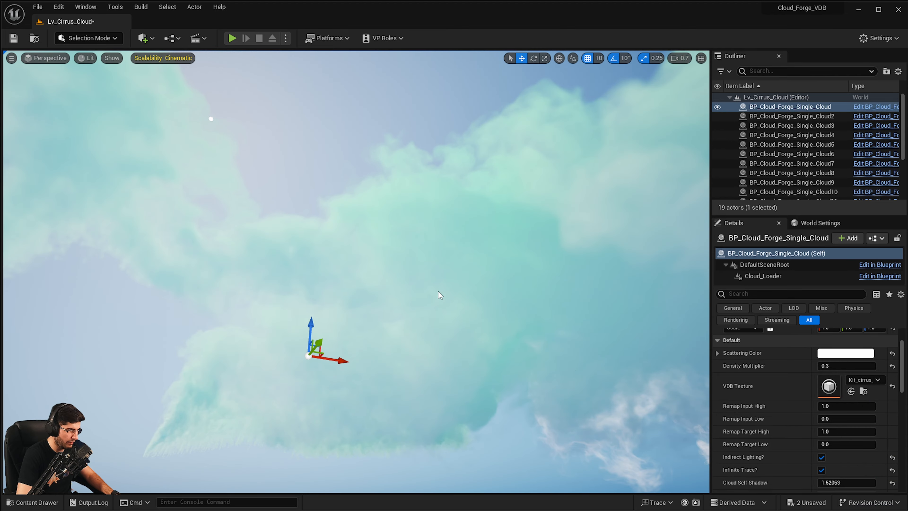
# Change the cloud's Sub Scattering Control color to a salmon orange
pyautogui.scroll(-3, 812, 444)
pyautogui.click(850, 418)
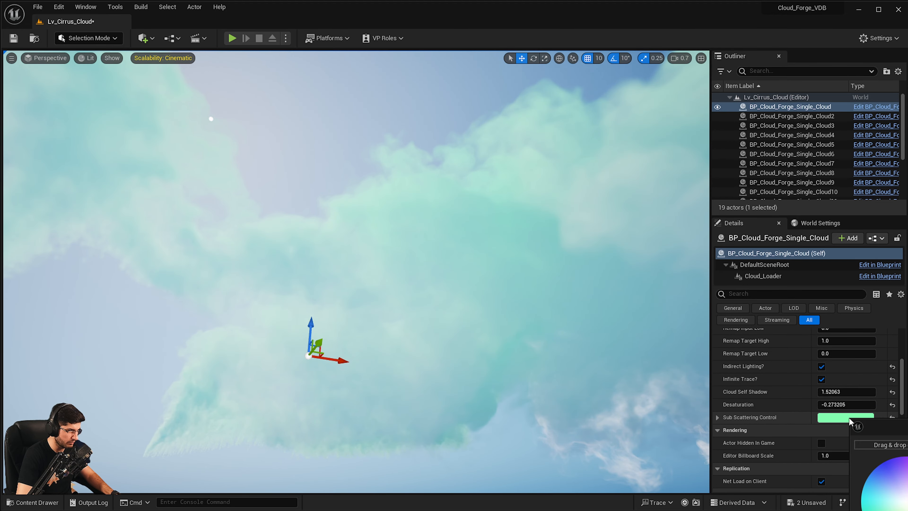
pyautogui.click(880, 477)
pyautogui.moveTo(881, 475); pyautogui.dragTo(907, 506)
pyautogui.click(907, 507)
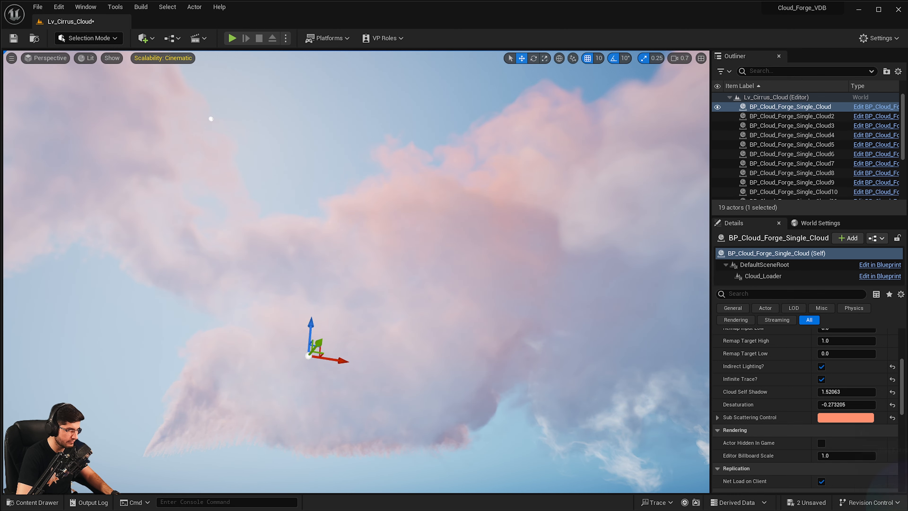
# Try a Desaturation of about -1.34 on the cloud and settle on about -0.39
pyautogui.moveTo(840, 405); pyautogui.dragTo(797, 405)
pyautogui.moveTo(536, 304); pyautogui.dragTo(540, 275, button='right')
pyautogui.click(843, 406)
pyautogui.press('Return')
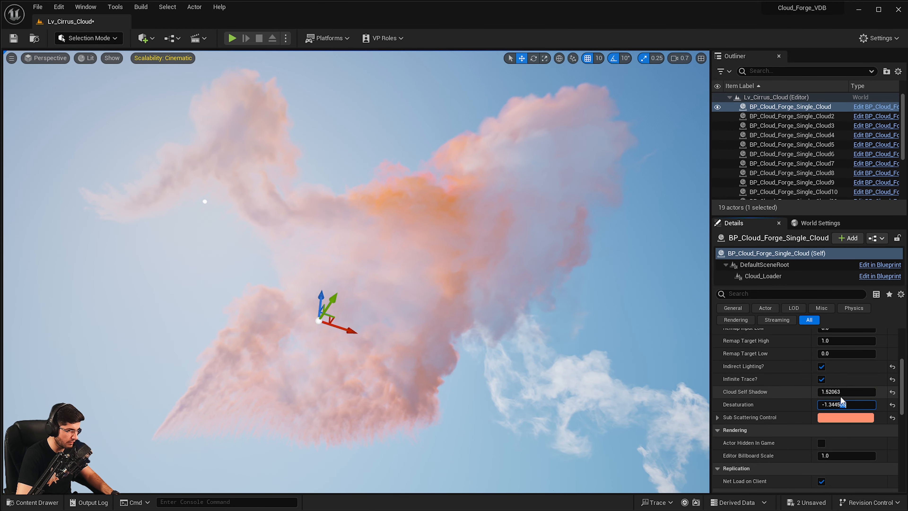
pyautogui.moveTo(837, 405); pyautogui.dragTo(865, 405)
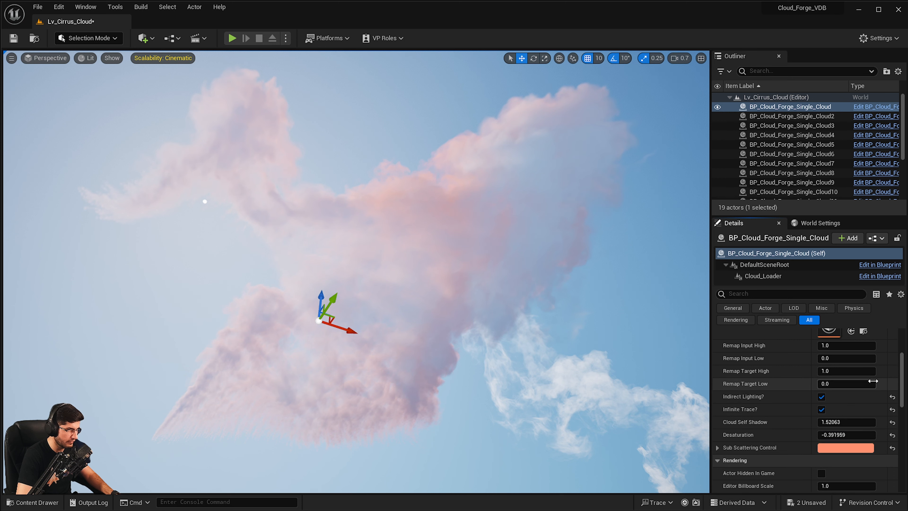
# Try adjusting the cloud's Density Multiplier and undo the change
pyautogui.scroll(3, 808, 410)
pyautogui.moveTo(846, 335)
pyautogui.mouseDown()
pyautogui.moveTo(829, 336)
pyautogui.moveTo(849, 335)
pyautogui.mouseUp()
pyautogui.hotkey('ctrl', 'z')
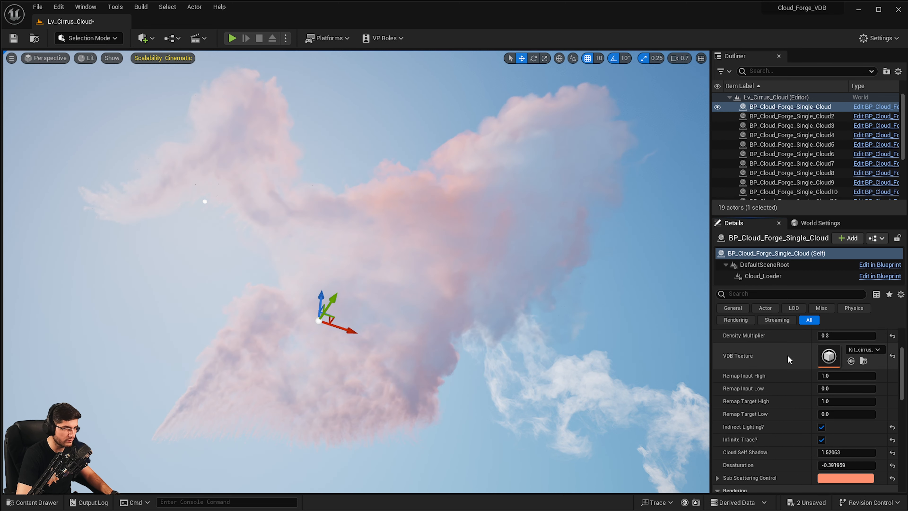
pyautogui.moveTo(695, 417); pyautogui.dragTo(711, 451, button='right')
pyautogui.scroll(-2, 825, 393)
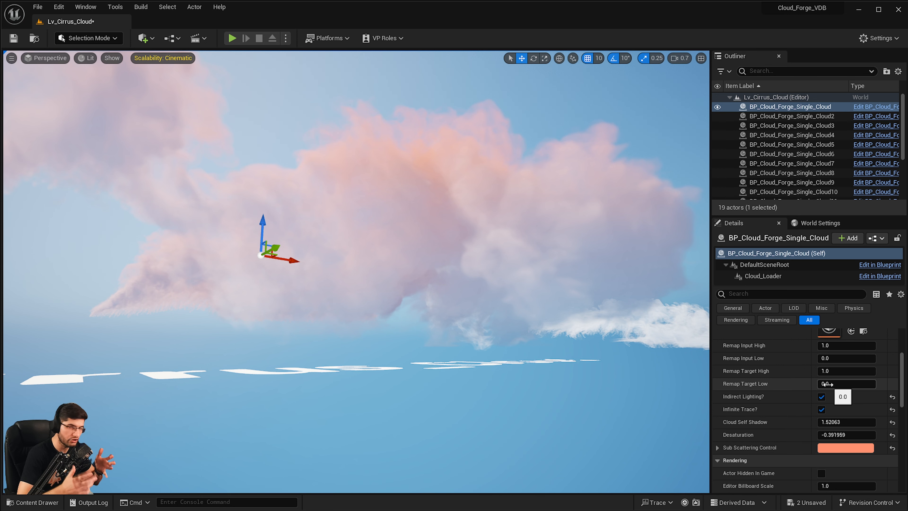
pyautogui.moveTo(664, 401); pyautogui.dragTo(655, 395, button='right')
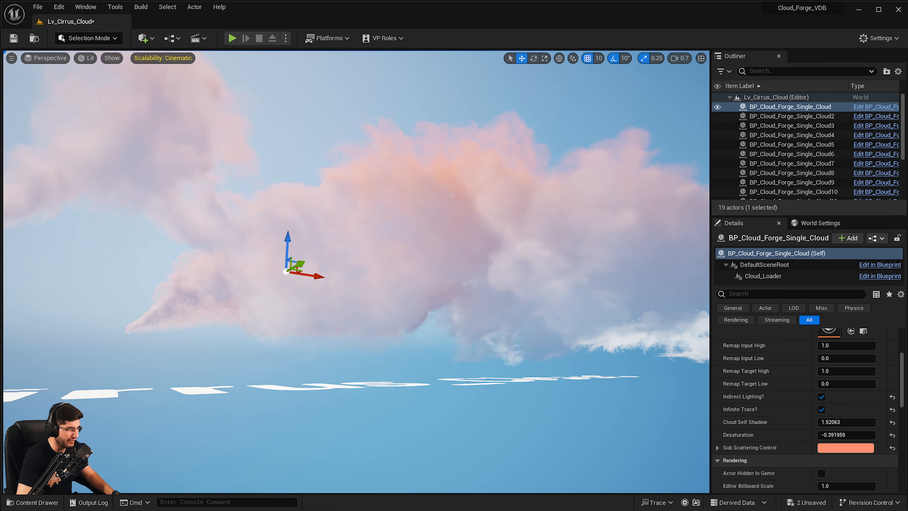
pyautogui.moveTo(339, 333); pyautogui.dragTo(314, 326, button='right')
pyautogui.moveTo(405, 257); pyautogui.dragTo(370, 257, button='right')
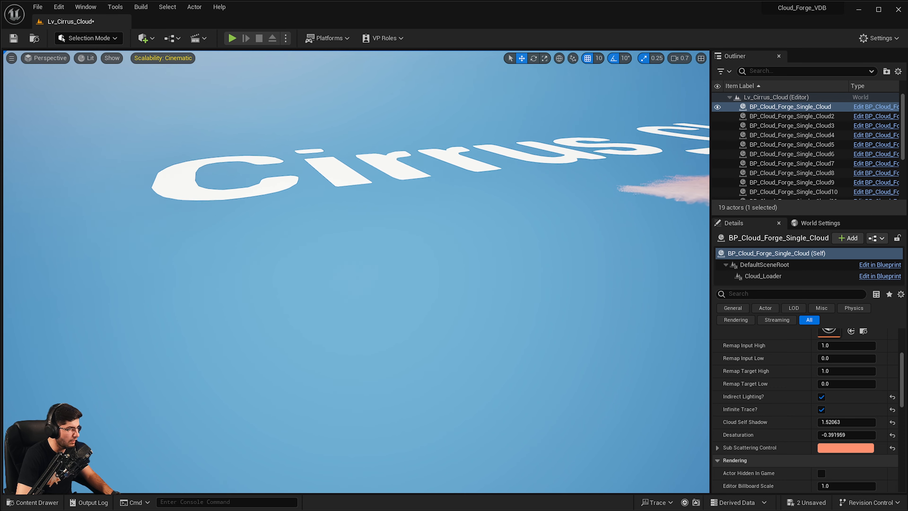
# Create a new material named M_Cloud_Tutorial in the root Content folder
pyautogui.hotkey('ctrl', 'space')
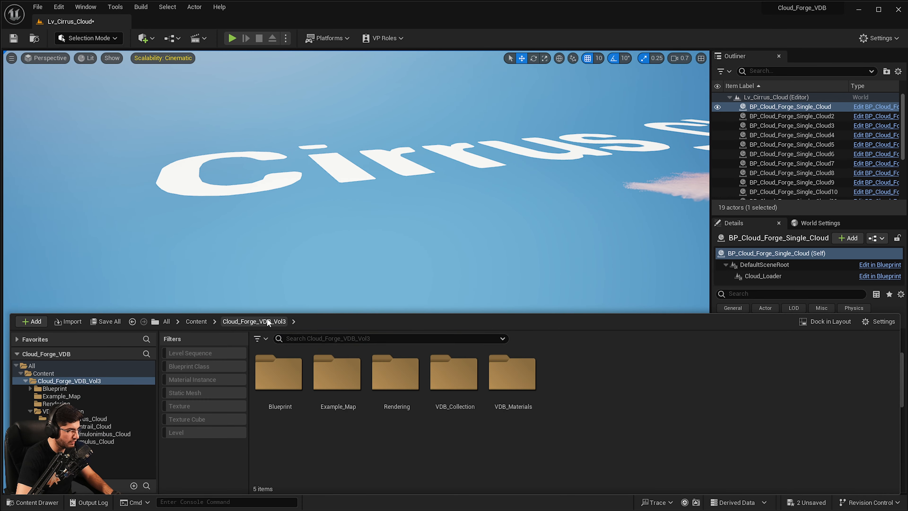
pyautogui.click(195, 321)
pyautogui.rightClick(466, 411)
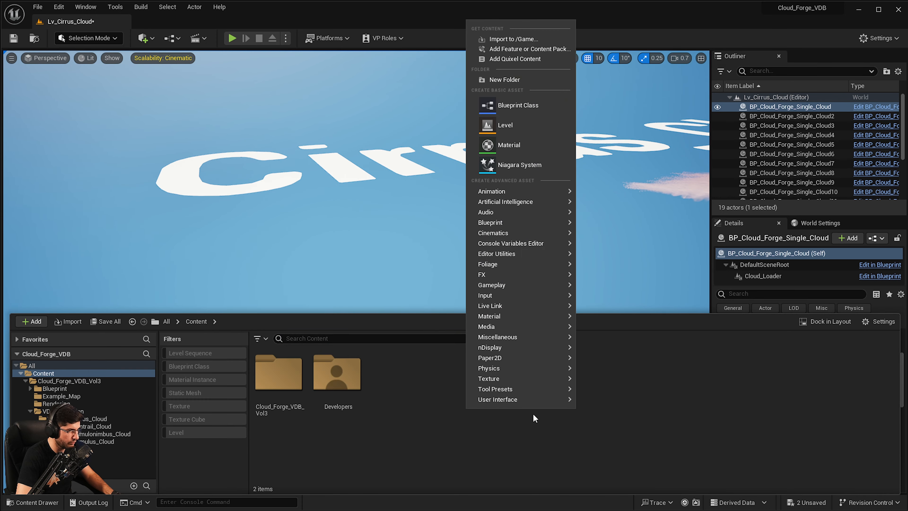
pyautogui.click(505, 145)
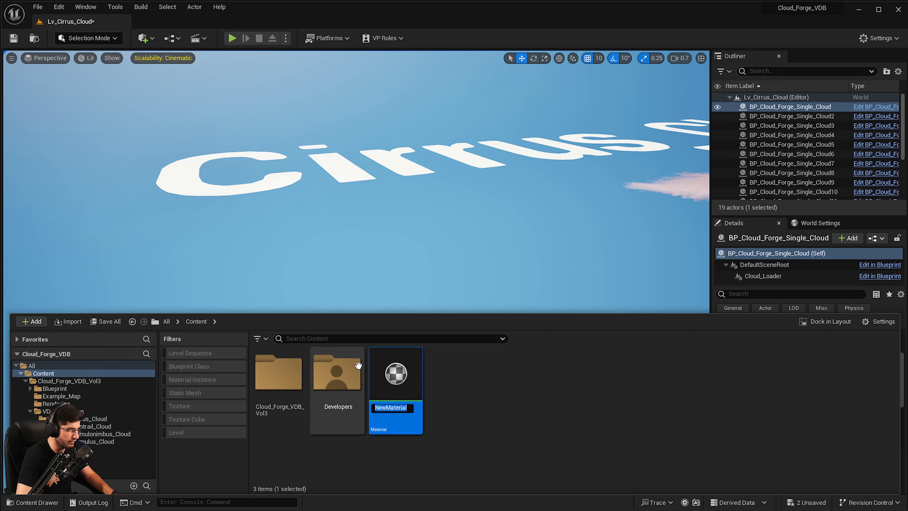
pyautogui.write('M')
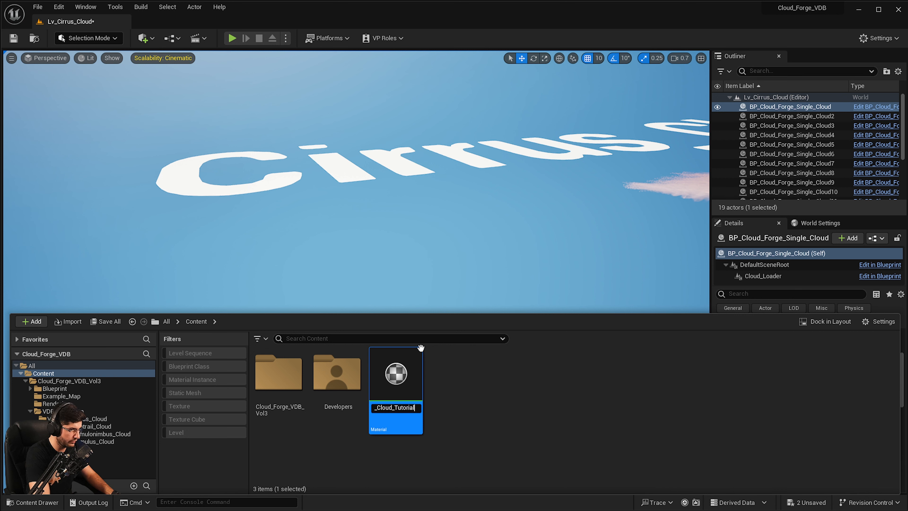
pyautogui.write('_Cloud_Tutorial')
pyautogui.press('Return')
# Create a material instance from M_Cloud_Tutorial, keeping the default name M_Cloud_Tutorial_Inst
pyautogui.rightClick(403, 392)
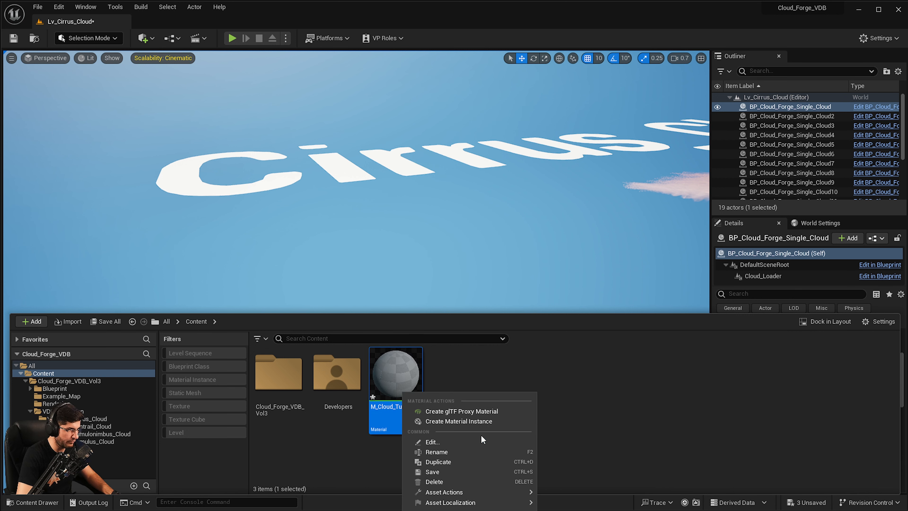
pyautogui.click(461, 421)
pyautogui.press('Return')
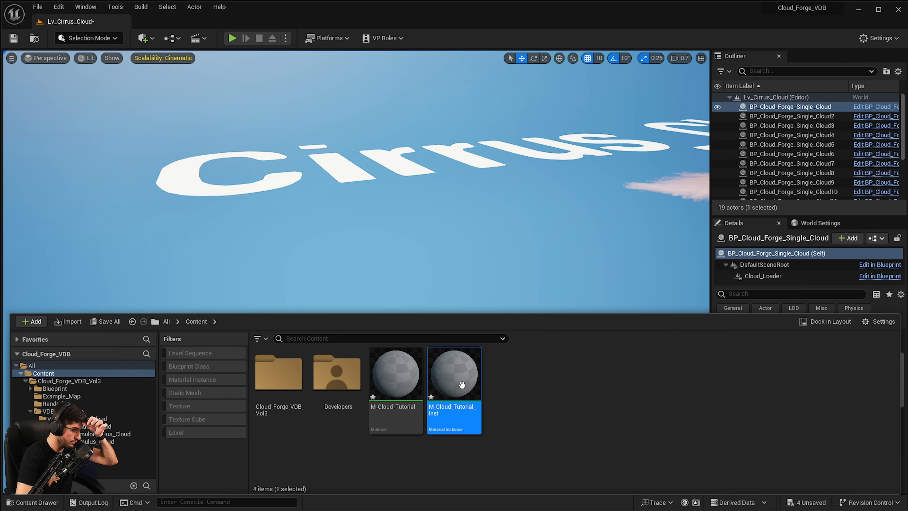
# Open M_Cloud_Tutorial in the material editor and dock its window beside the Lv_Cirrus_Cloud level
pyautogui.click(389, 390)
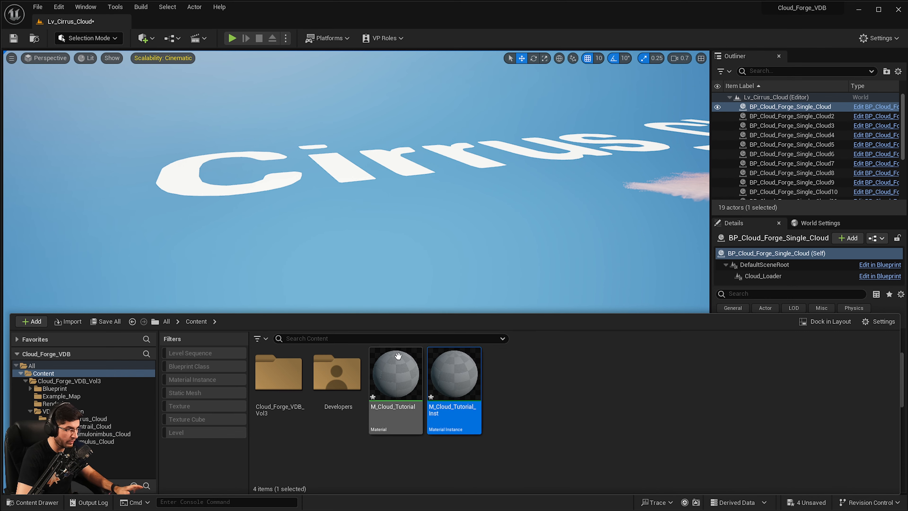
pyautogui.doubleClick(387, 393)
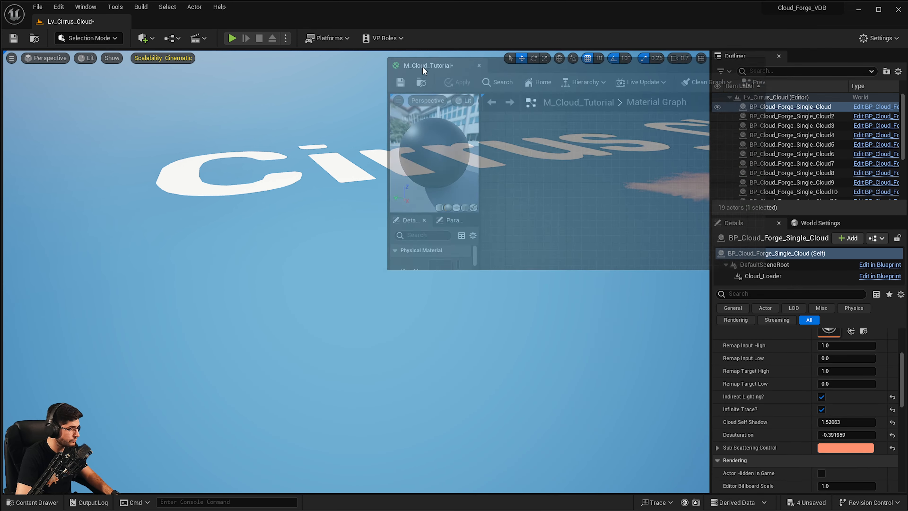
pyautogui.moveTo(422, 67); pyautogui.dragTo(293, 25)
pyautogui.moveTo(278, 174); pyautogui.dragTo(548, 182, button='right')
pyautogui.scroll(-1, 472, 196)
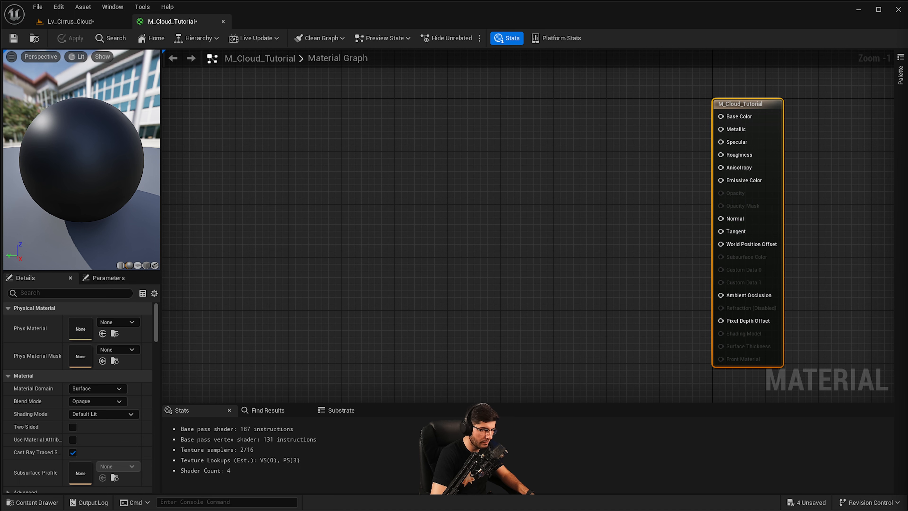
# Set the material's Material Domain to Volume and its Blend Mode to Additive
pyautogui.moveTo(556, 350); pyautogui.dragTo(522, 342, button='right')
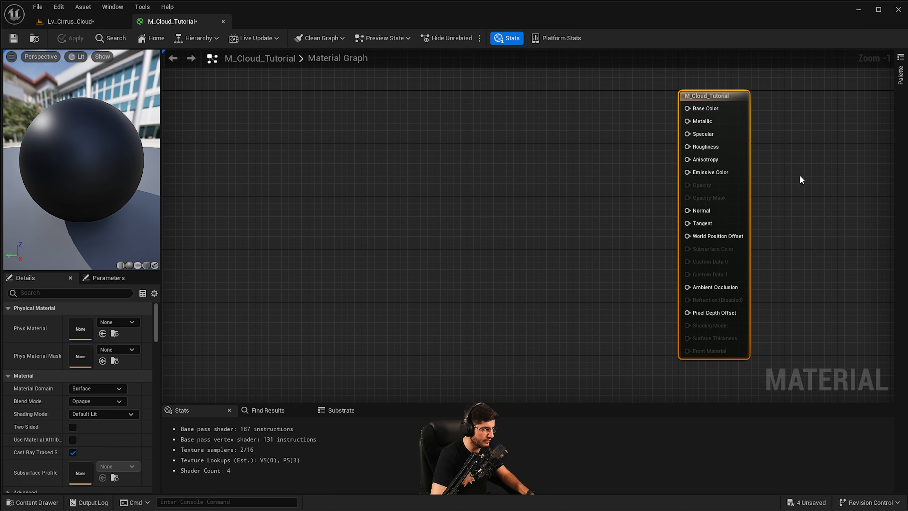
pyautogui.moveTo(645, 185); pyautogui.dragTo(572, 194, button='right')
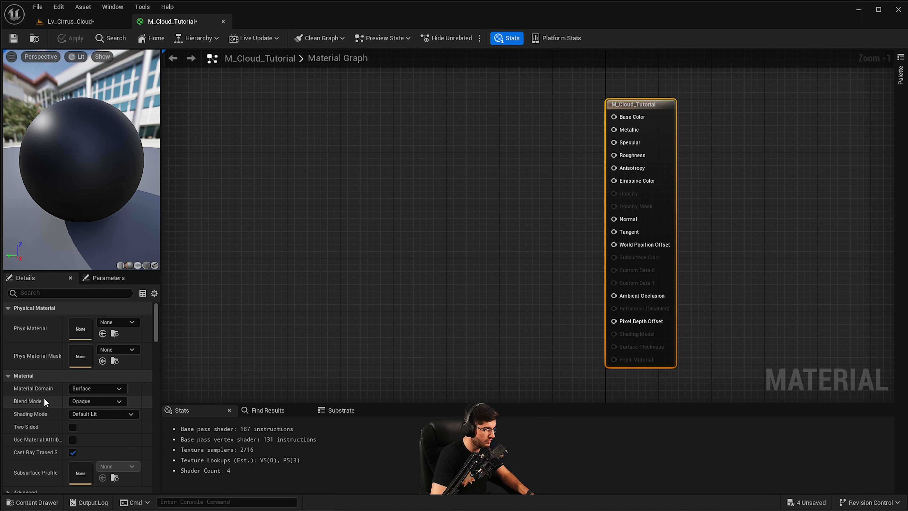
pyautogui.click(89, 388)
pyautogui.click(90, 389)
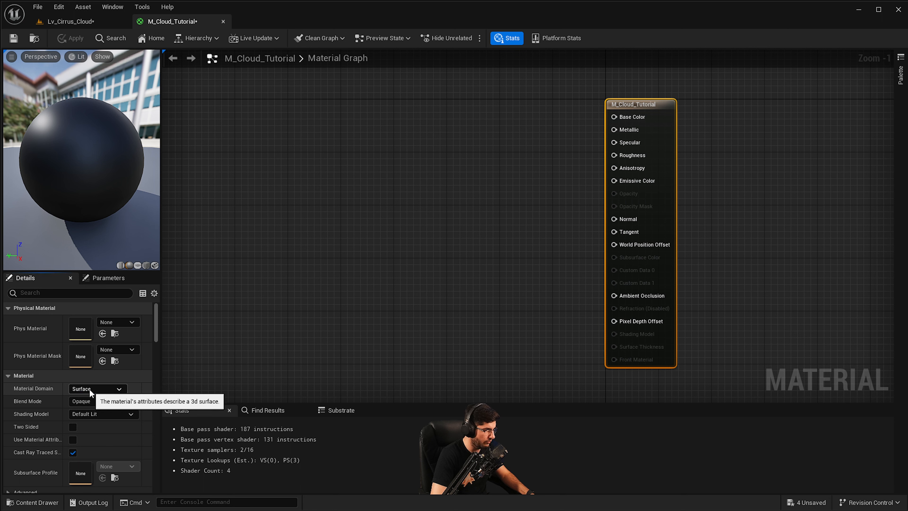
pyautogui.click(93, 388)
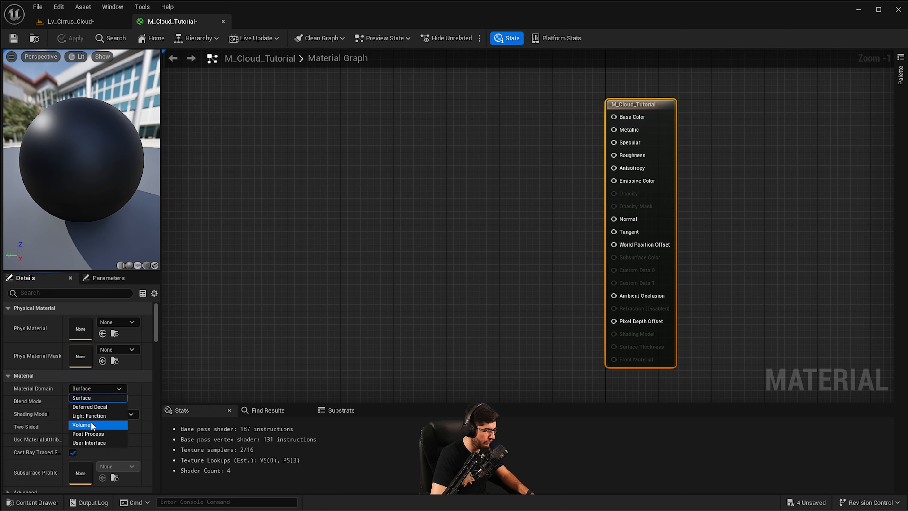
pyautogui.click(91, 422)
pyautogui.click(92, 399)
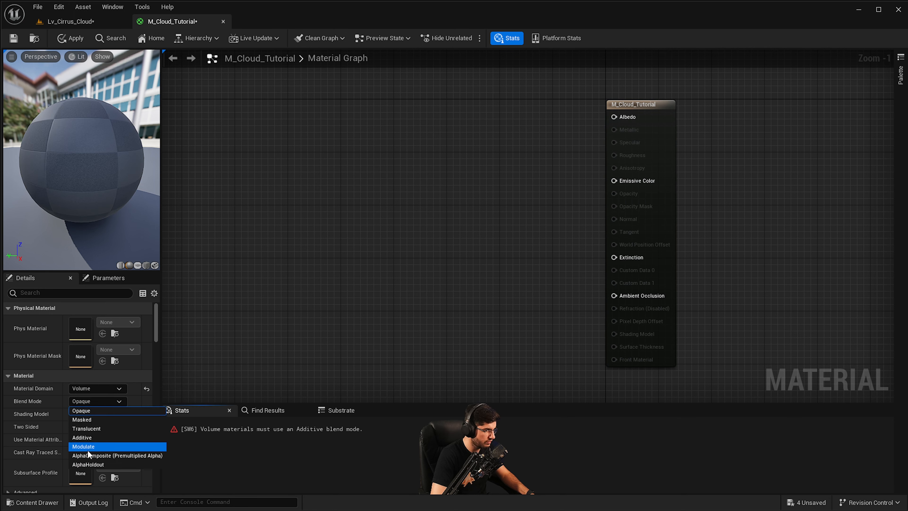
pyautogui.click(82, 438)
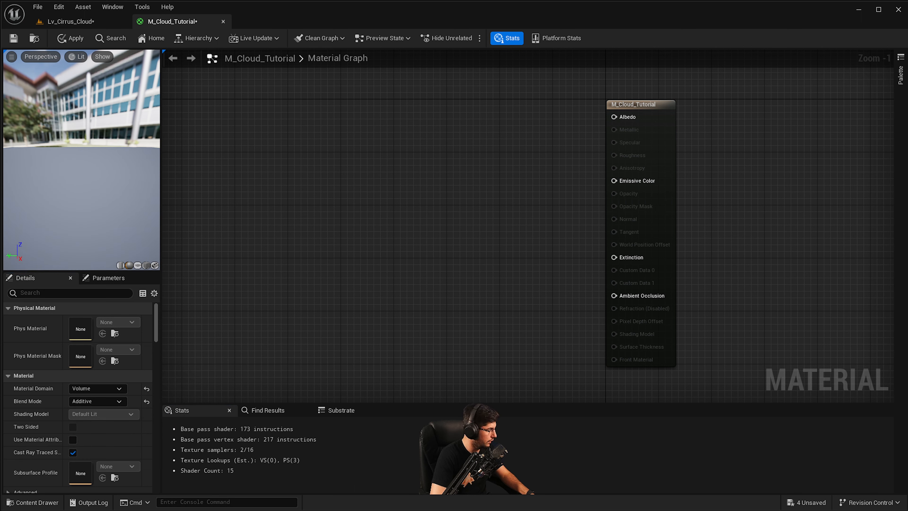
# Enable the material's Used with Heterogeneous Volumes usage flag and apply the material changes
pyautogui.scroll(-8, 159, 340)
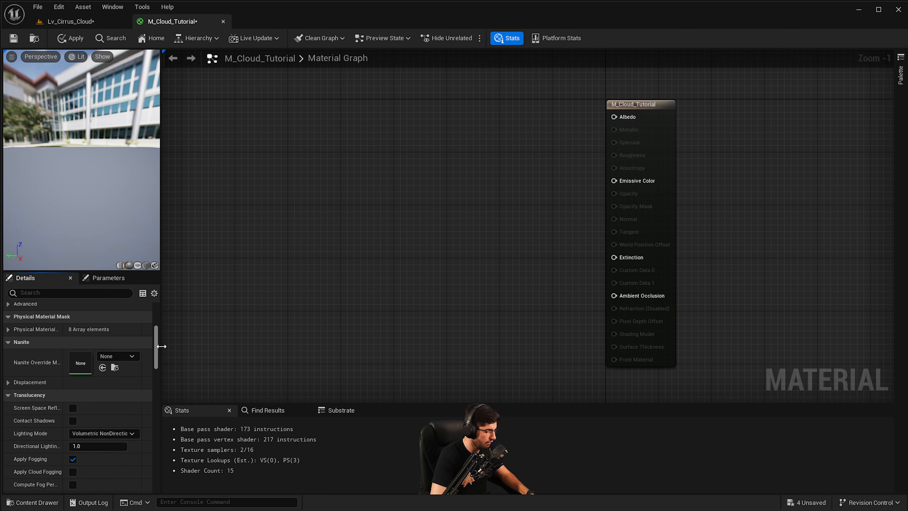
pyautogui.moveTo(165, 358); pyautogui.dragTo(171, 419)
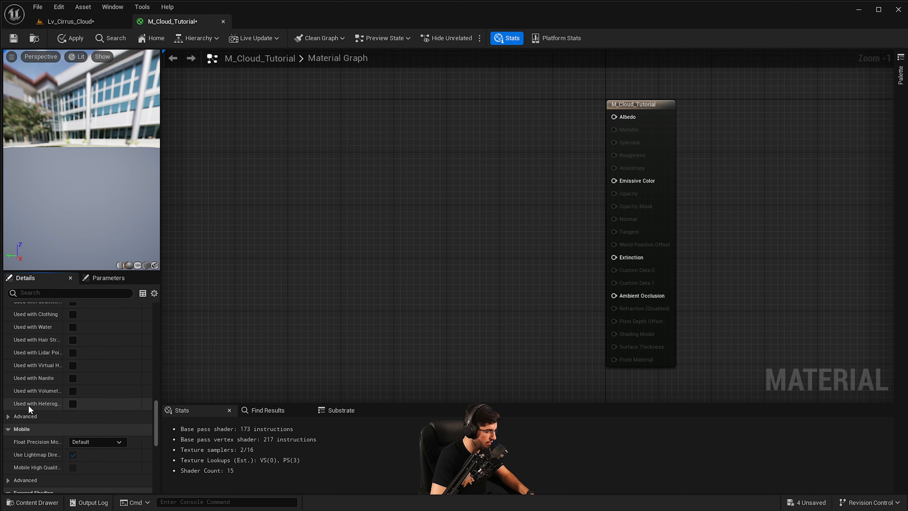
pyautogui.moveTo(26, 403)
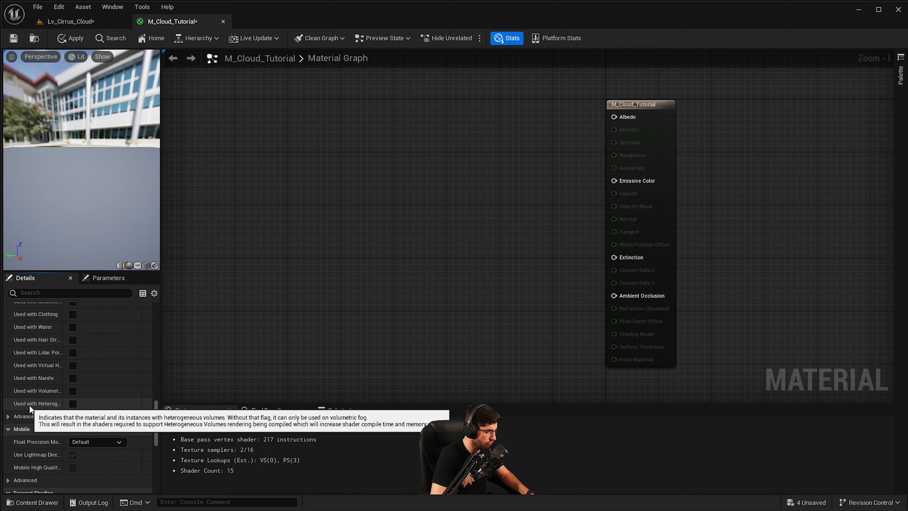
pyautogui.click(72, 404)
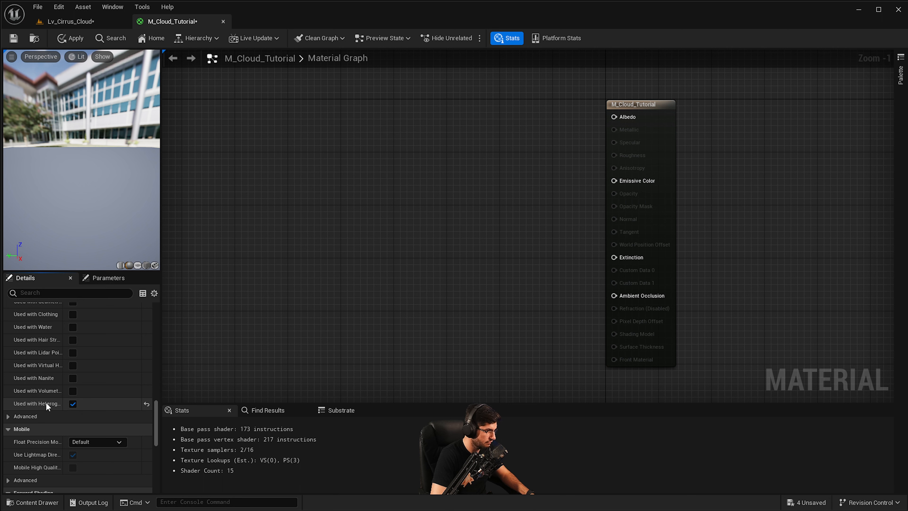
pyautogui.scroll(10, 153, 428)
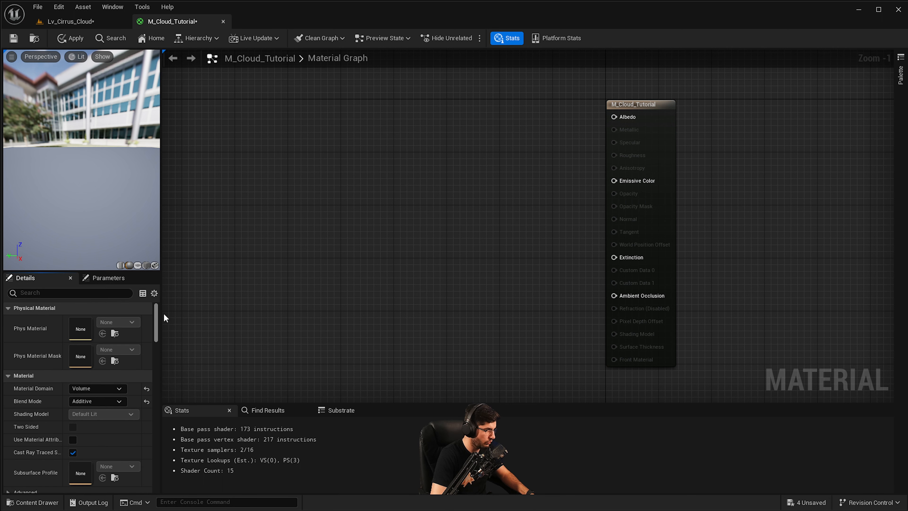
pyautogui.click(71, 40)
# Add a SparseVolumeTextureSampleParameter node to the empty graph area well before the material output node
pyautogui.click(661, 123)
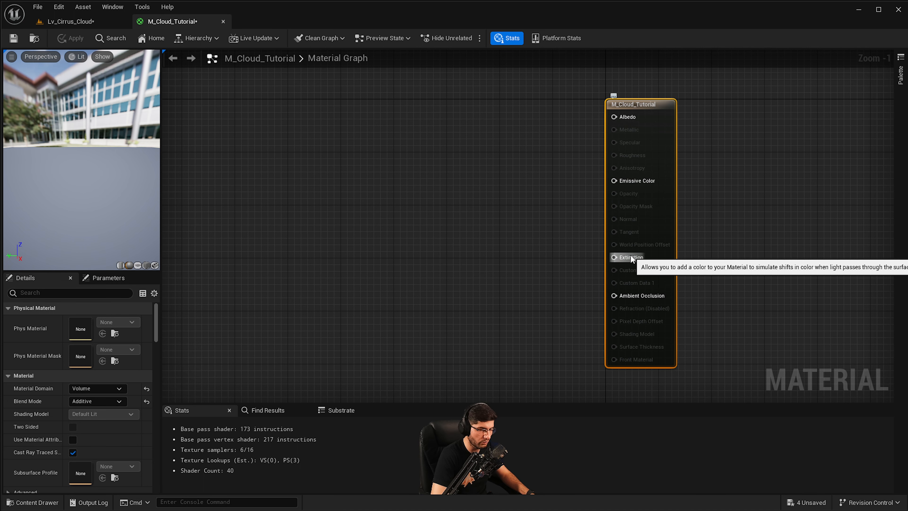
pyautogui.moveTo(319, 262); pyautogui.dragTo(336, 276, button='right')
pyautogui.moveTo(661, 151); pyautogui.dragTo(666, 167, button='right')
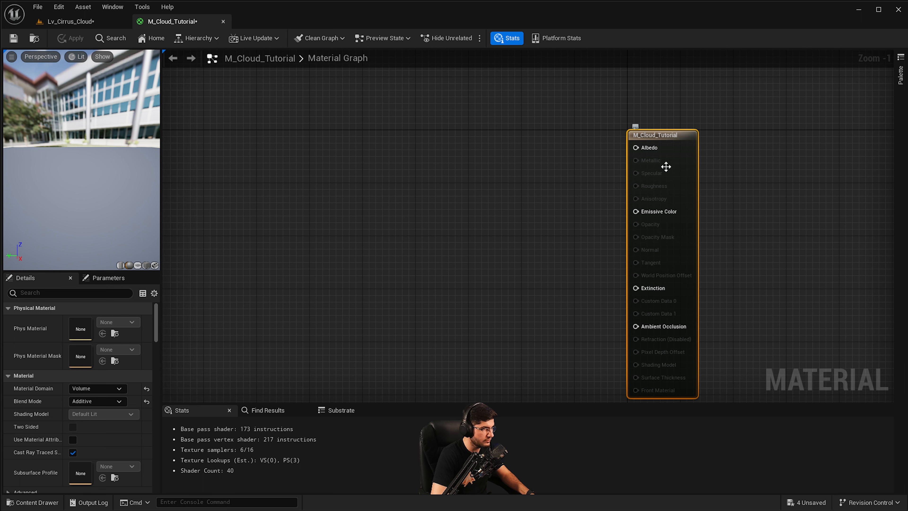
pyautogui.moveTo(419, 240); pyautogui.dragTo(472, 228, button='right')
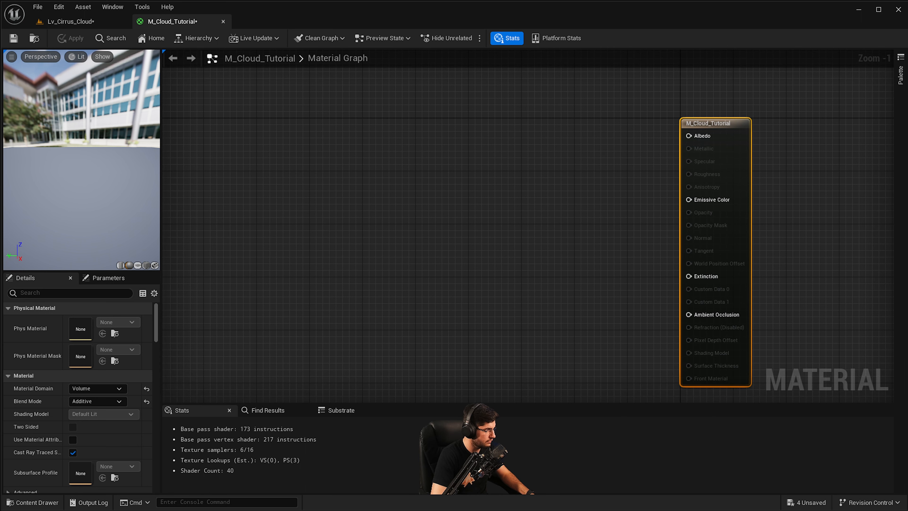
pyautogui.moveTo(612, 236); pyautogui.dragTo(653, 239, button='right')
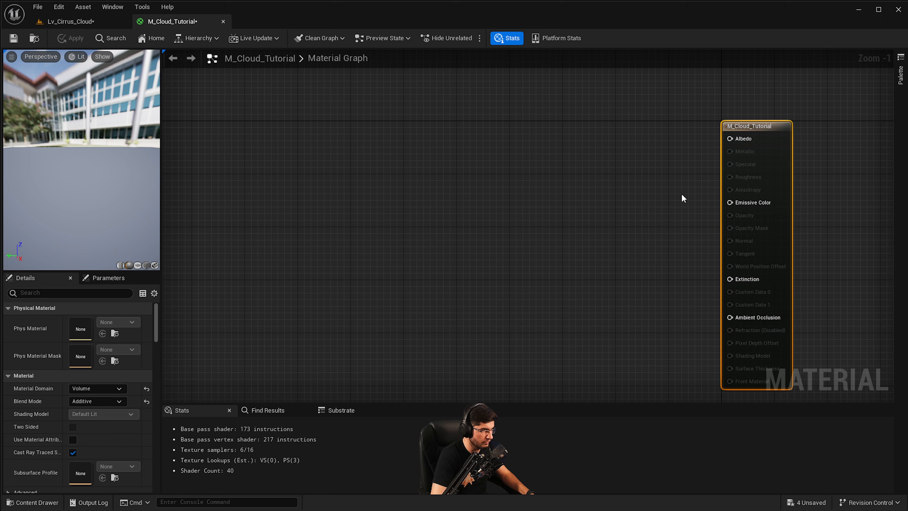
pyautogui.rightClick(326, 196)
pyautogui.write('sparse vol')
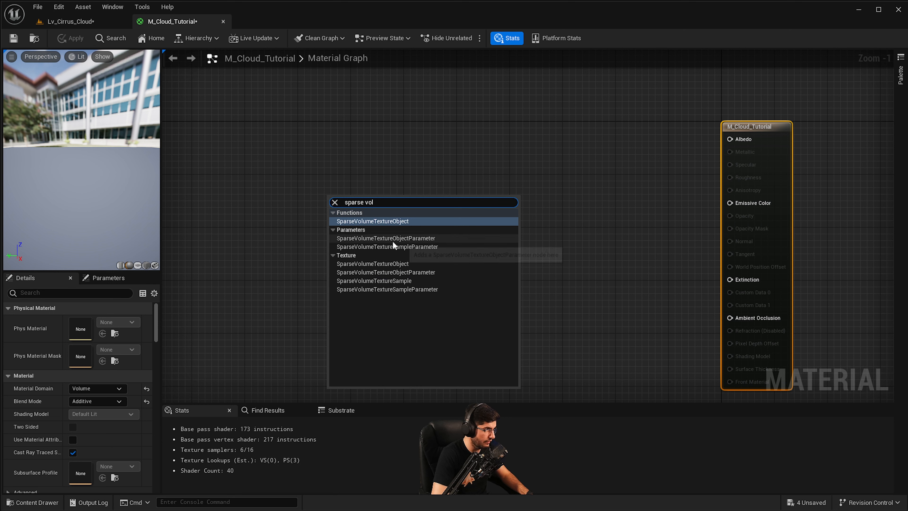
pyautogui.click(398, 248)
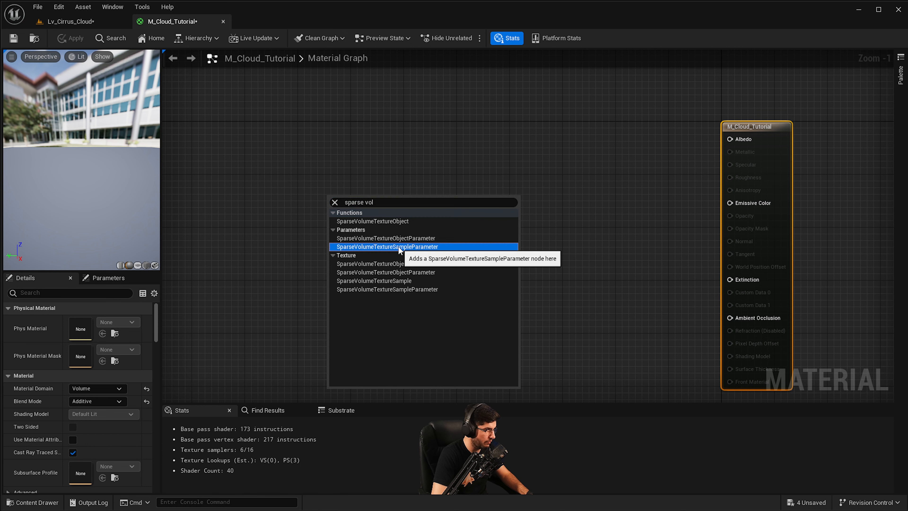
pyautogui.click(398, 248)
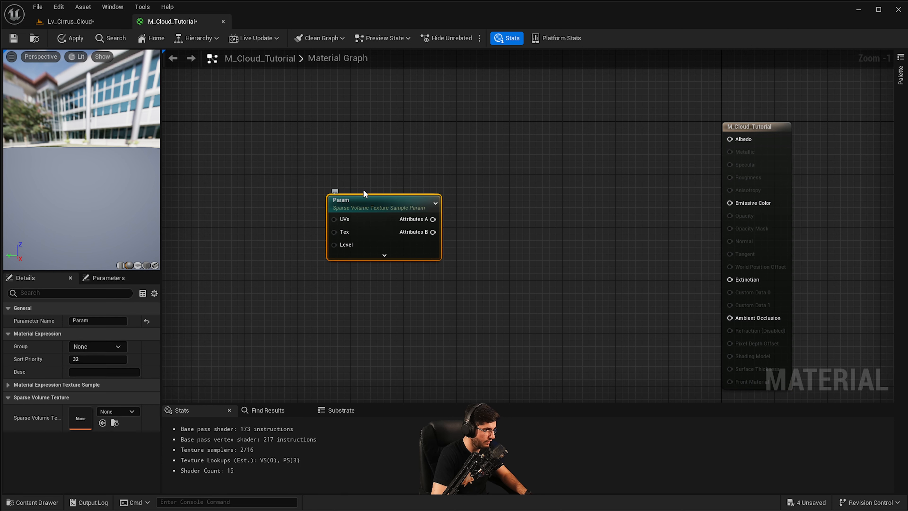
# Rename the sparse volume texture sample parameter as VDB_Loader
pyautogui.doubleClick(365, 198)
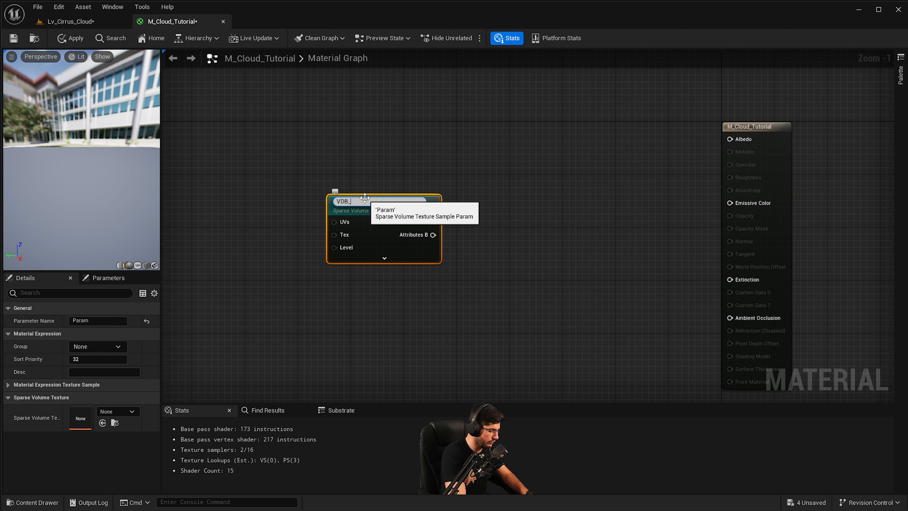
pyautogui.write('VDB_Loader')
pyautogui.press('Return')
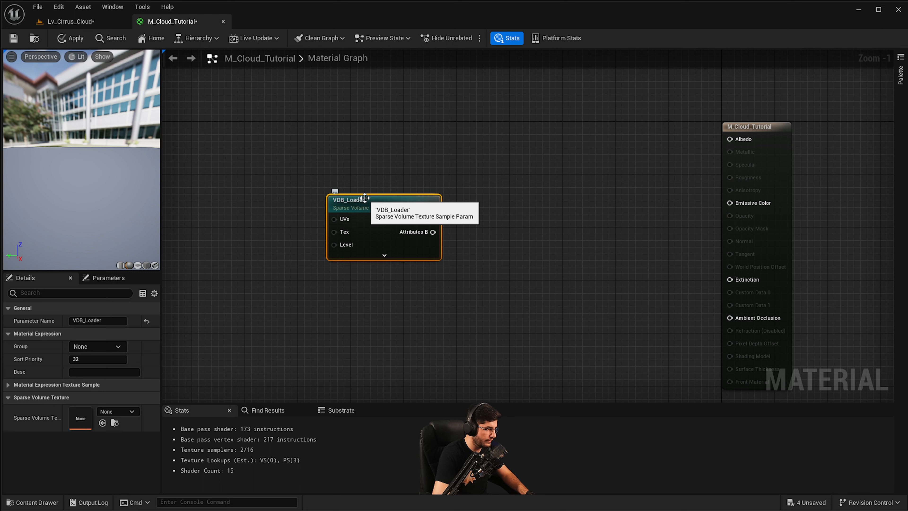
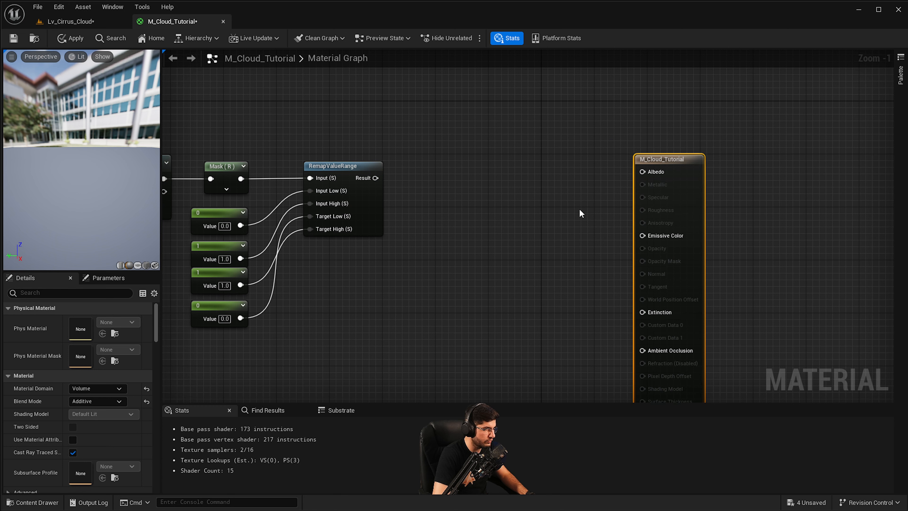
# Add a Saturate node fed by the RemapValueRange result and align it beside that node
pyautogui.moveTo(375, 178); pyautogui.dragTo(425, 194)
pyautogui.write('saturate')
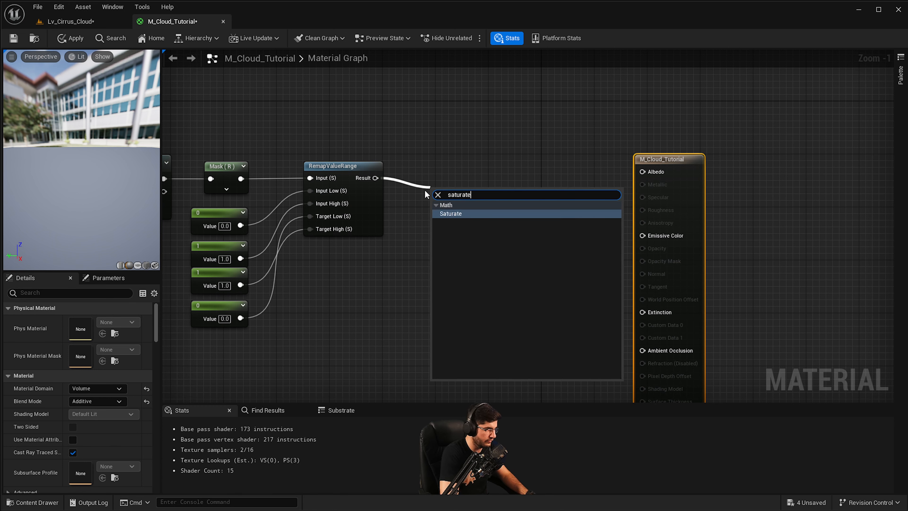
pyautogui.press('Return')
pyautogui.moveTo(440, 190); pyautogui.dragTo(412, 164)
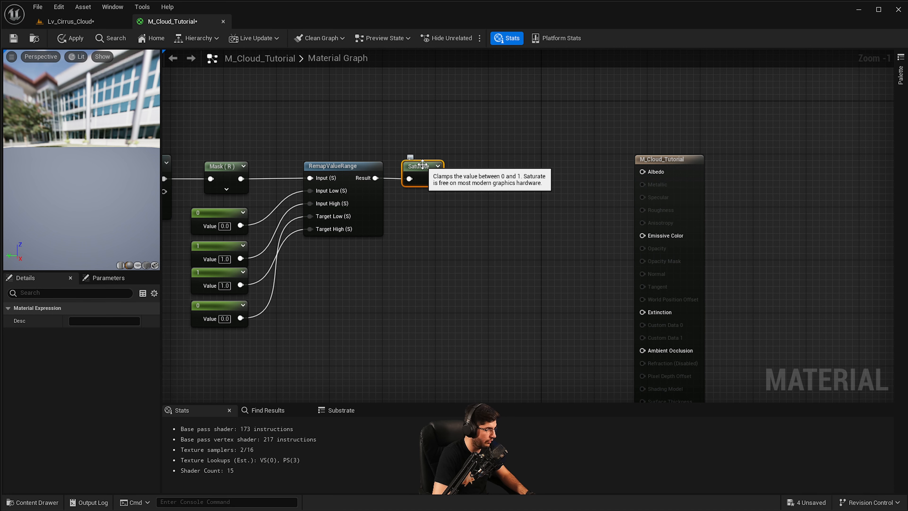
# Move the material output node farther from the chain and add a Multiply node with the Saturate output feeding its A input
pyautogui.moveTo(434, 179); pyautogui.dragTo(383, 177, button='right')
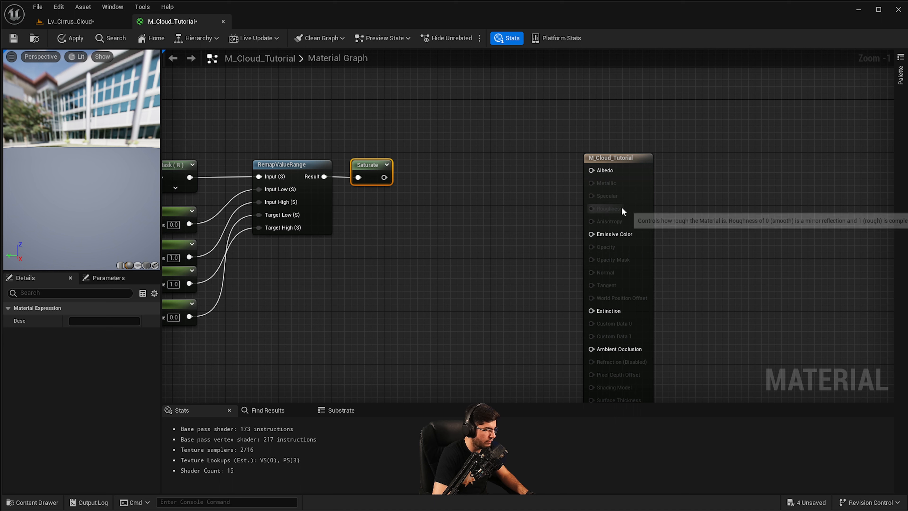
pyautogui.moveTo(623, 212); pyautogui.dragTo(736, 213)
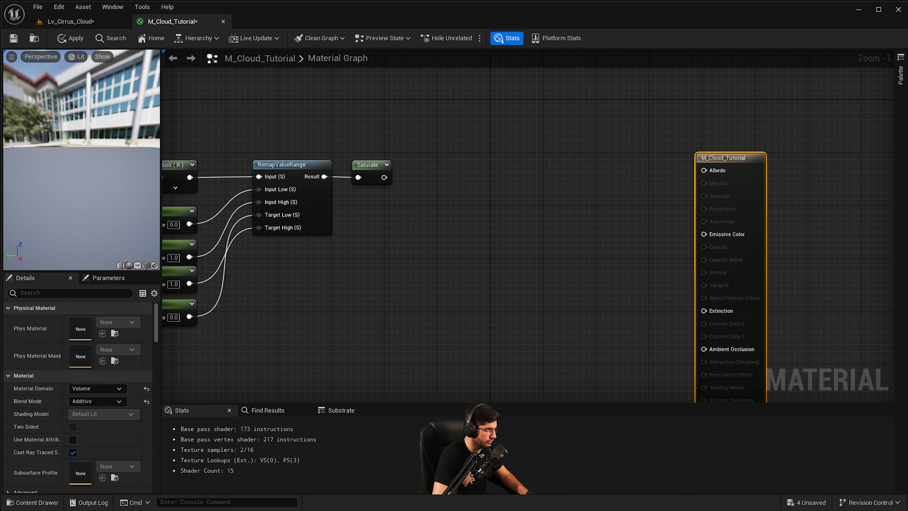
pyautogui.moveTo(490, 227); pyautogui.dragTo(585, 229, button='right')
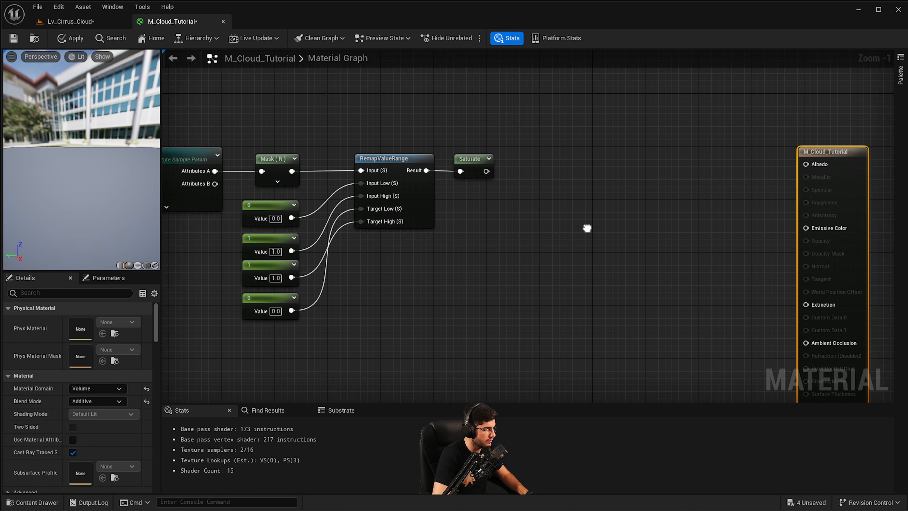
pyautogui.moveTo(495, 171); pyautogui.dragTo(542, 227)
pyautogui.write('n')
pyautogui.press('BackSpace')
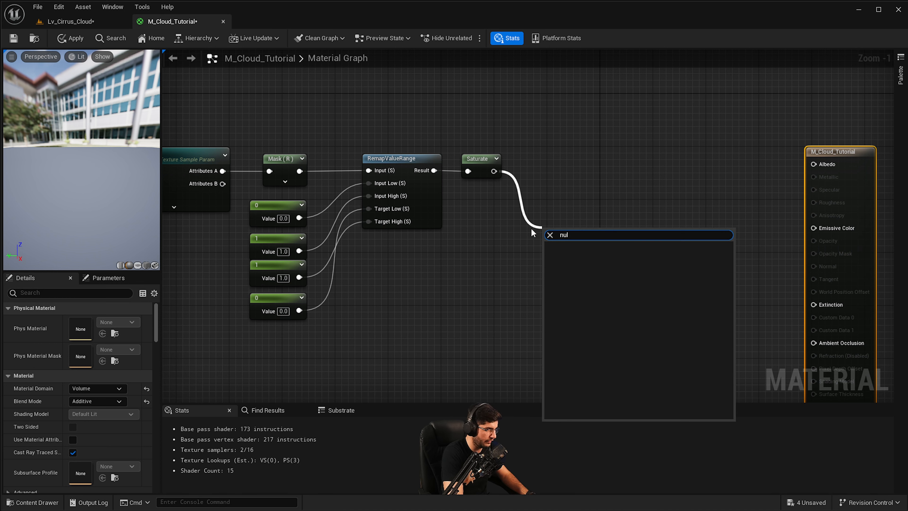
pyautogui.write('multi')
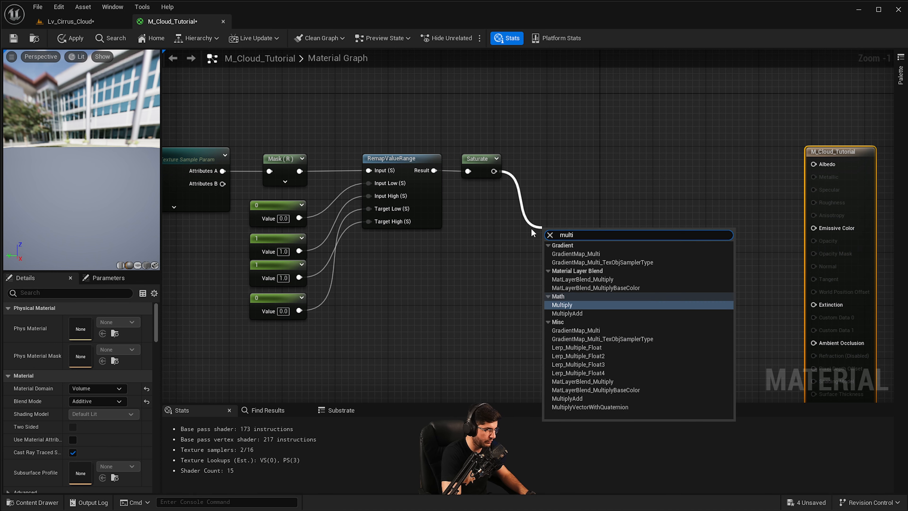
pyautogui.press('Return')
pyautogui.moveTo(586, 251); pyautogui.dragTo(578, 210)
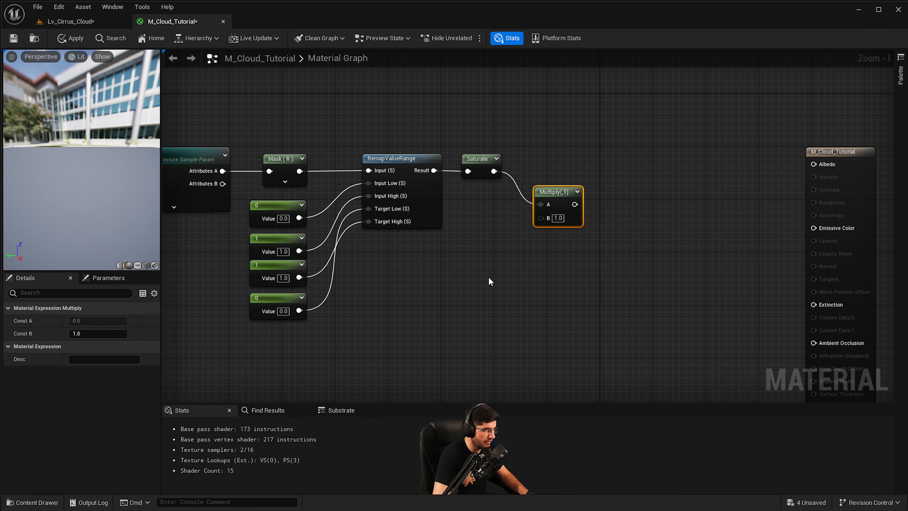
# Create a scalar parameter named Density_Multi below the Saturate node with a default value of 1.0
pyautogui.click(488, 277)
pyautogui.click(464, 245)
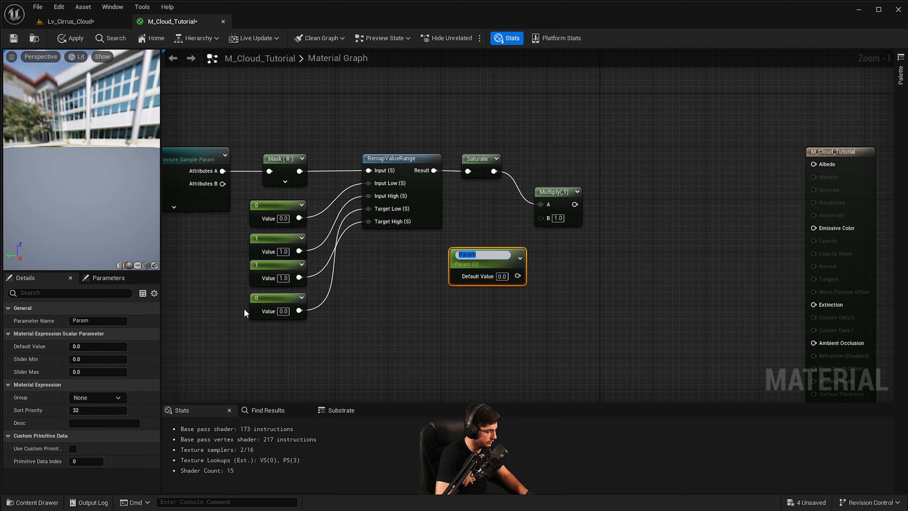
pyautogui.write('Density')
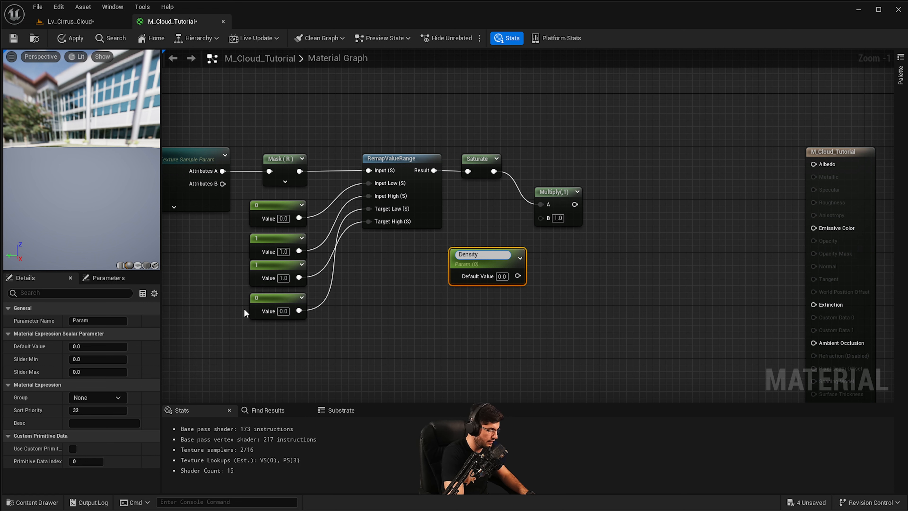
pyautogui.write('_Multi')
pyautogui.press('Return')
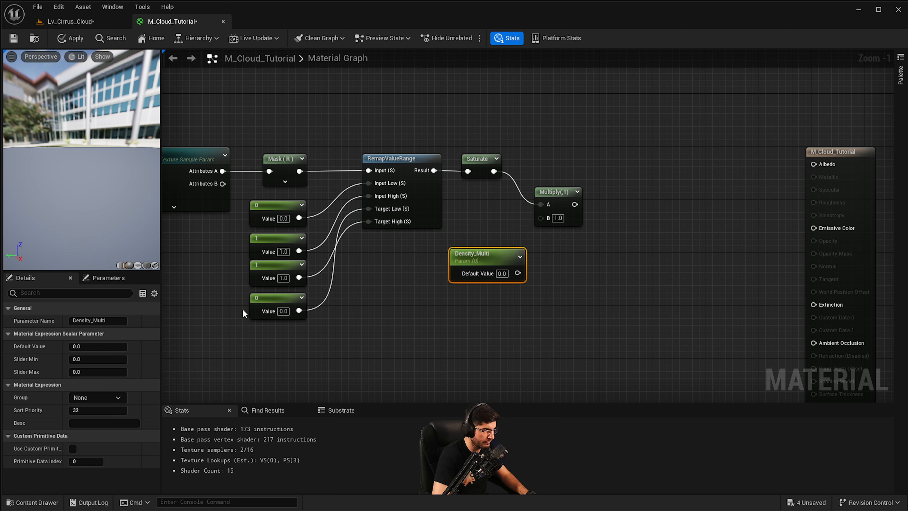
pyautogui.click(500, 274)
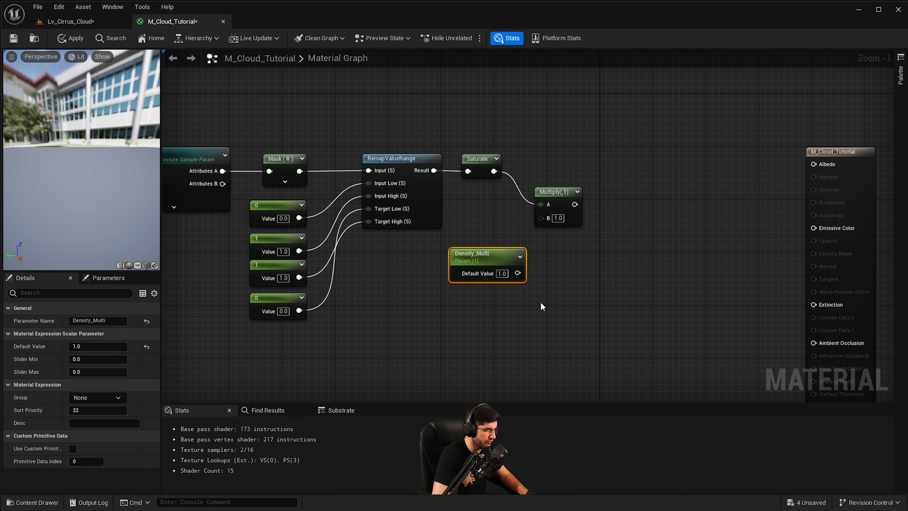
# Connect Density_Multi to the Multiply node's B input and the Multiply result to the material's Extinction input
pyautogui.moveTo(474, 261); pyautogui.dragTo(814, 305)
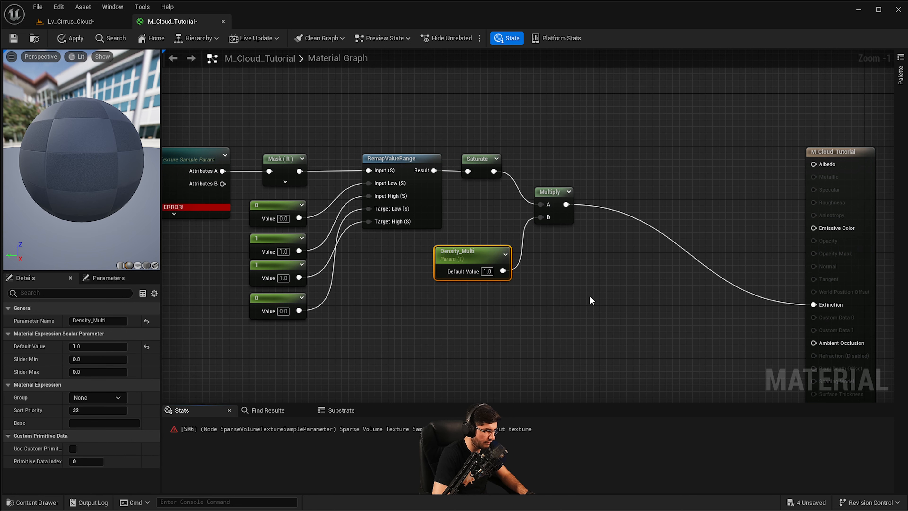
# Assign the Kit_cumulonimbus_05 sparse volume texture from the VDB_AP_Cumulonimbus_Cloud folder to the VDB_Loader node
pyautogui.moveTo(591, 296); pyautogui.dragTo(732, 207, button='right')
pyautogui.scroll(-1, 529, 257)
pyautogui.moveTo(612, 206); pyautogui.dragTo(515, 200, button='right')
pyautogui.moveTo(443, 195); pyautogui.dragTo(689, 220, button='right')
pyautogui.moveTo(452, 231); pyautogui.dragTo(440, 158)
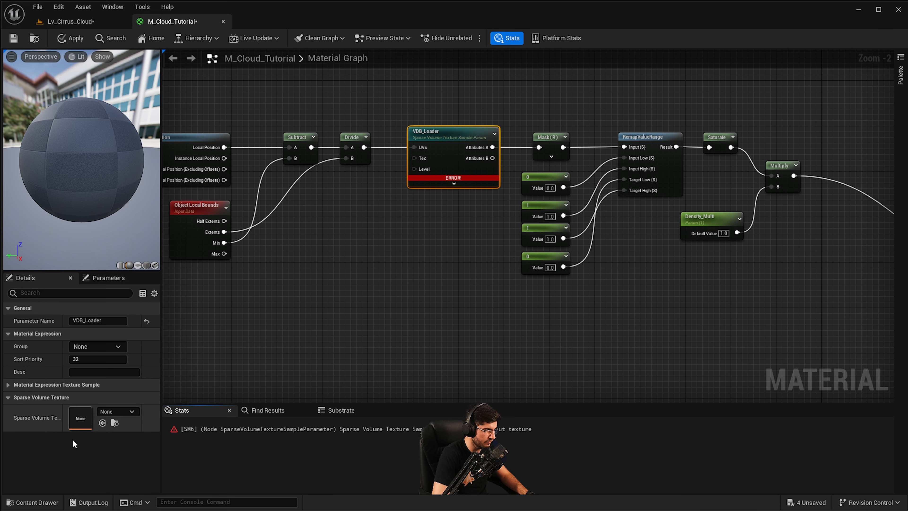
pyautogui.scroll(2, 297, 293)
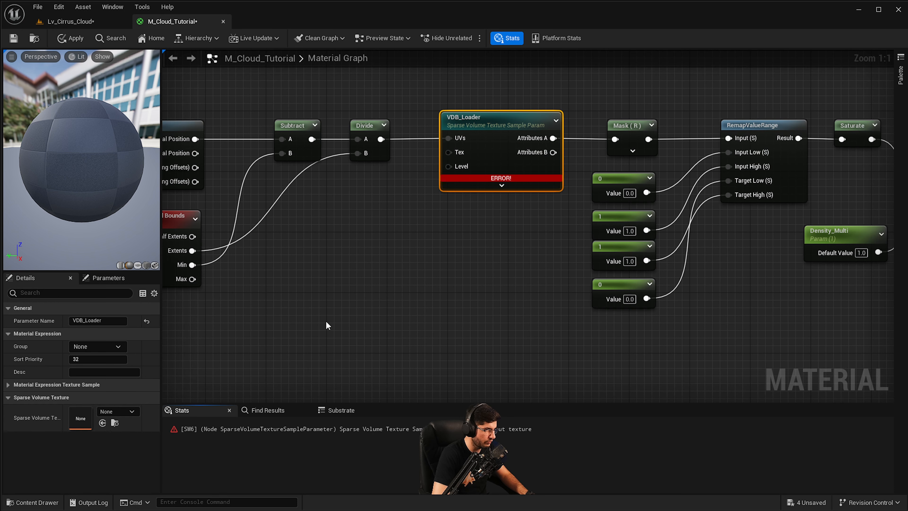
pyautogui.hotkey('ctrl', 'space')
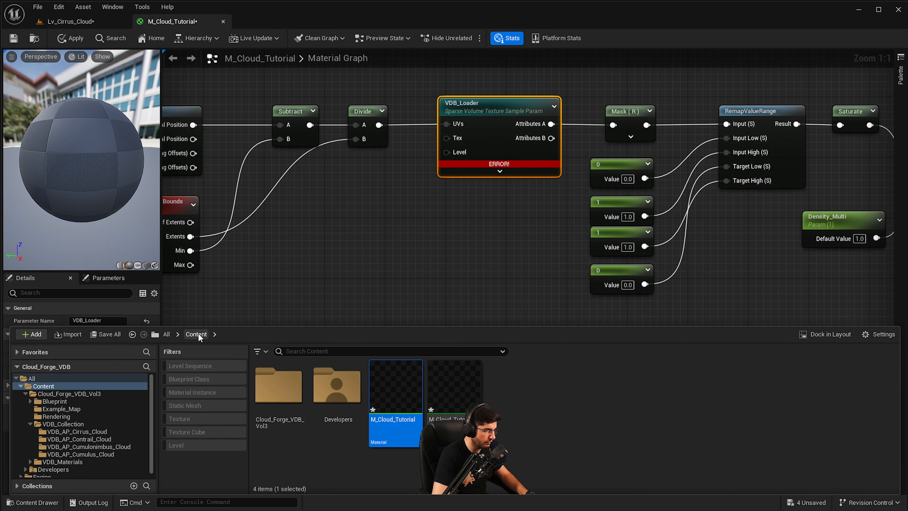
pyautogui.doubleClick(279, 388)
pyautogui.doubleClick(460, 408)
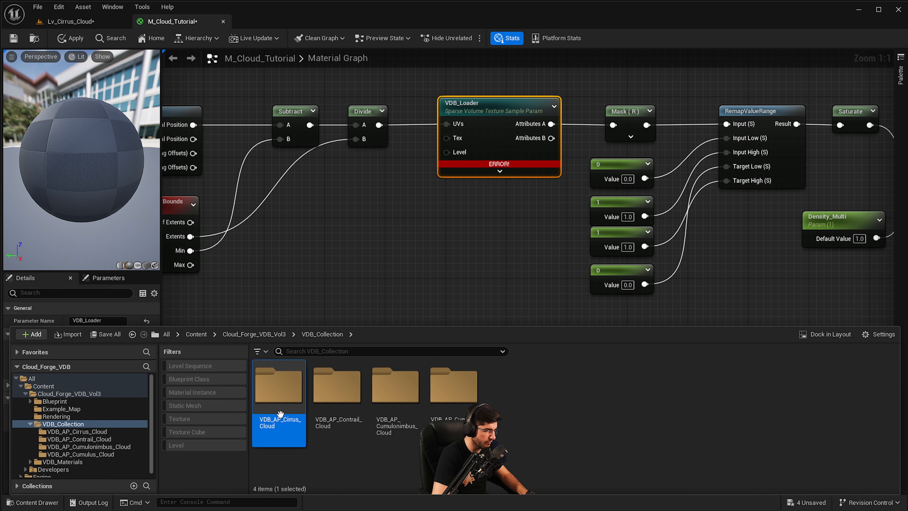
pyautogui.doubleClick(278, 387)
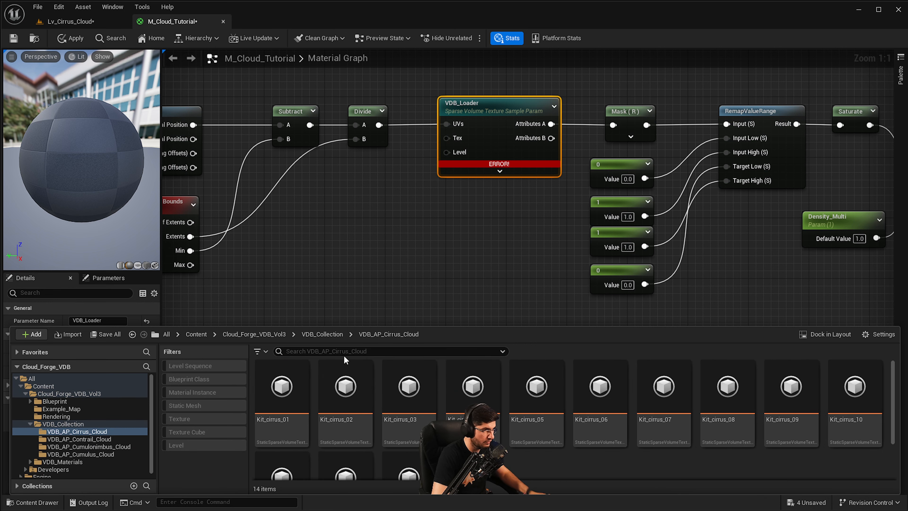
pyautogui.click(322, 334)
pyautogui.doubleClick(379, 415)
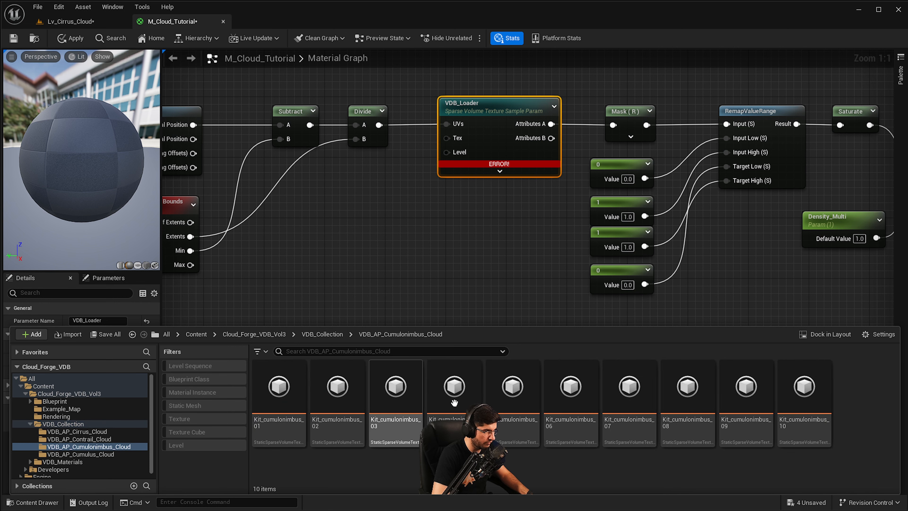
pyautogui.click(512, 389)
pyautogui.moveTo(514, 294); pyautogui.dragTo(486, 294, button='right')
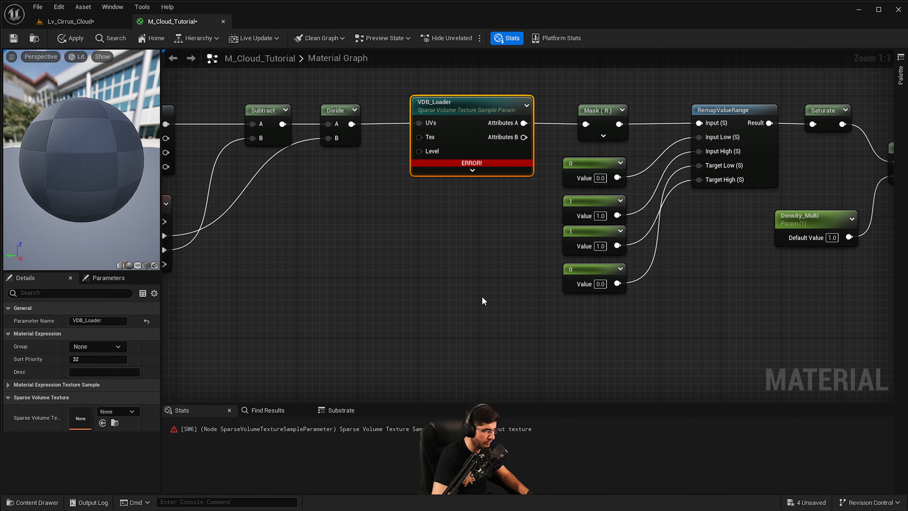
pyautogui.click(102, 423)
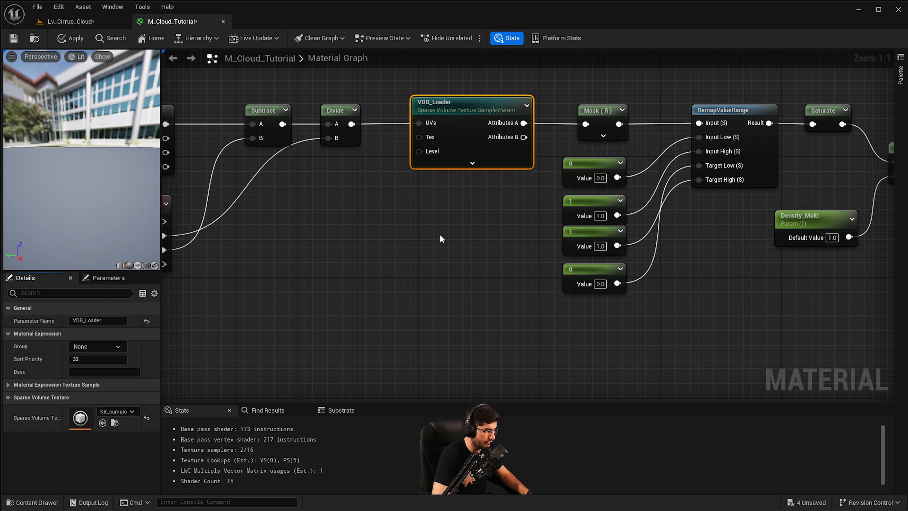
# Apply the material changes and switch to the Lv_Cirrus_Cloud level, facing an open area near the Cirrus_Cloud text
pyautogui.moveTo(652, 296); pyautogui.dragTo(684, 316, button='right')
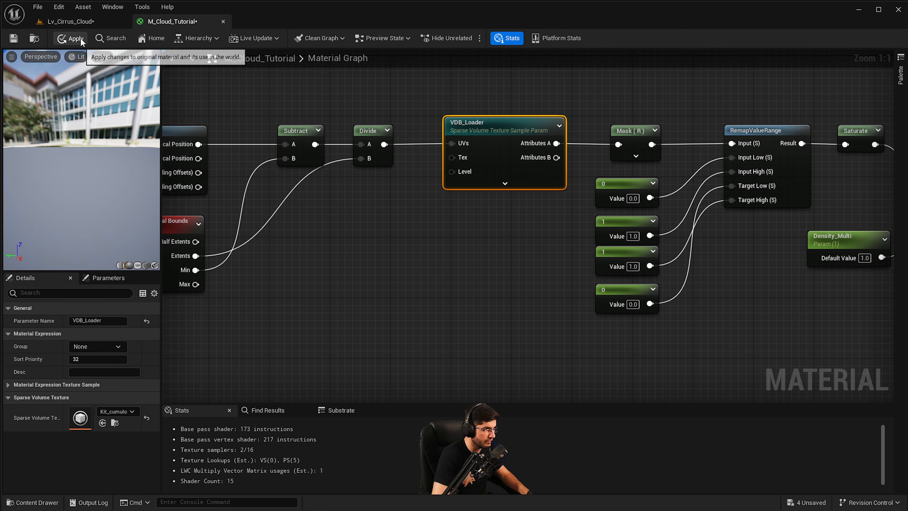
pyautogui.click(70, 37)
pyautogui.moveTo(325, 224); pyautogui.dragTo(143, 233, button='right')
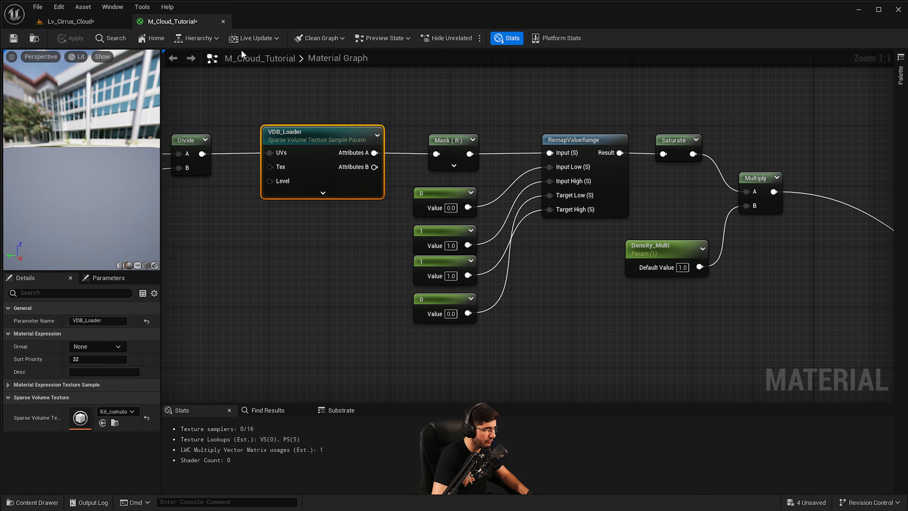
pyautogui.click(61, 26)
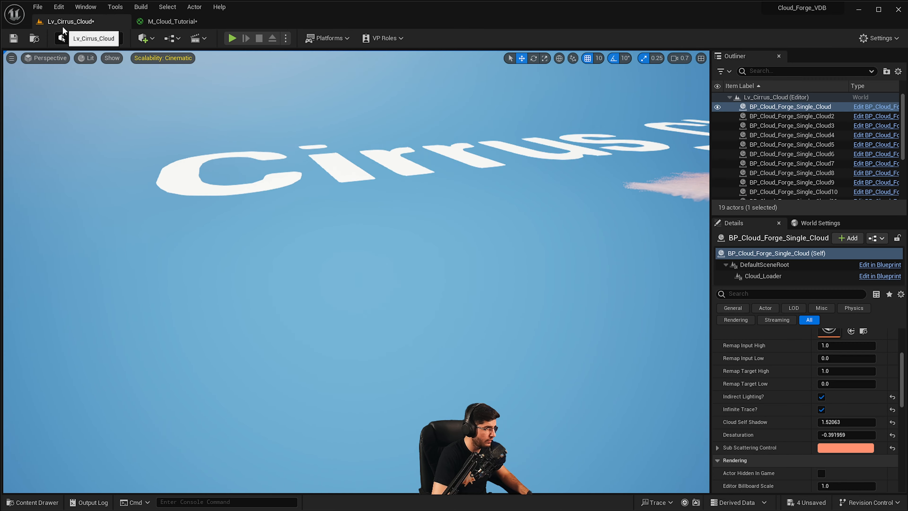
pyautogui.moveTo(413, 178); pyautogui.dragTo(472, 178, button='right')
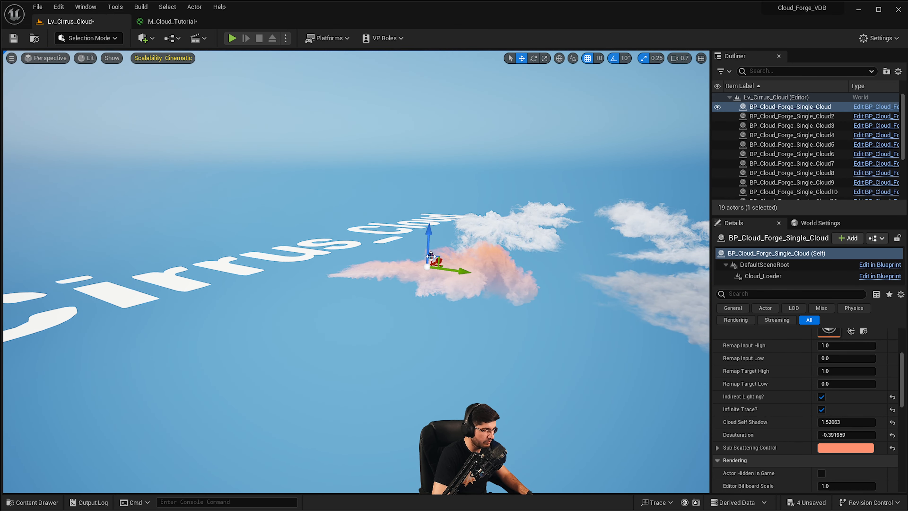
pyautogui.moveTo(403, 236); pyautogui.dragTo(336, 225, button='right')
pyautogui.click(144, 38)
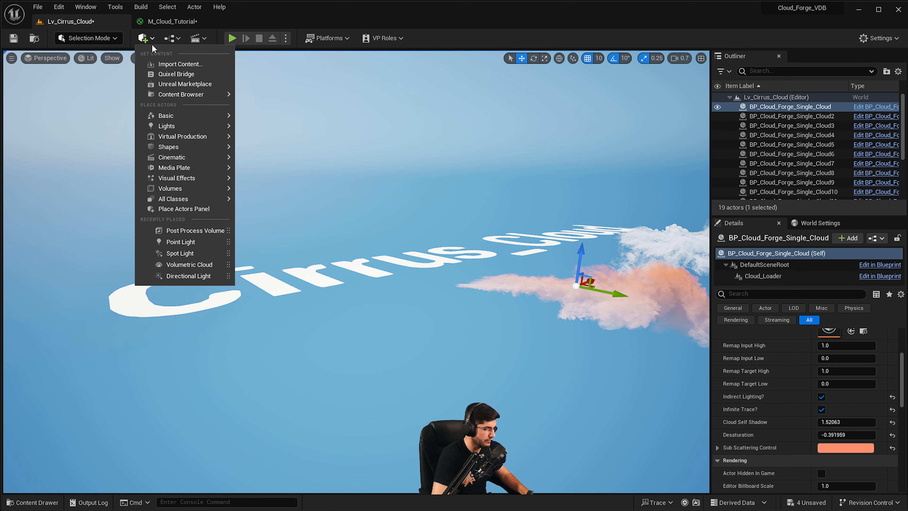
pyautogui.moveTo(143, 97)
pyautogui.write('heter')
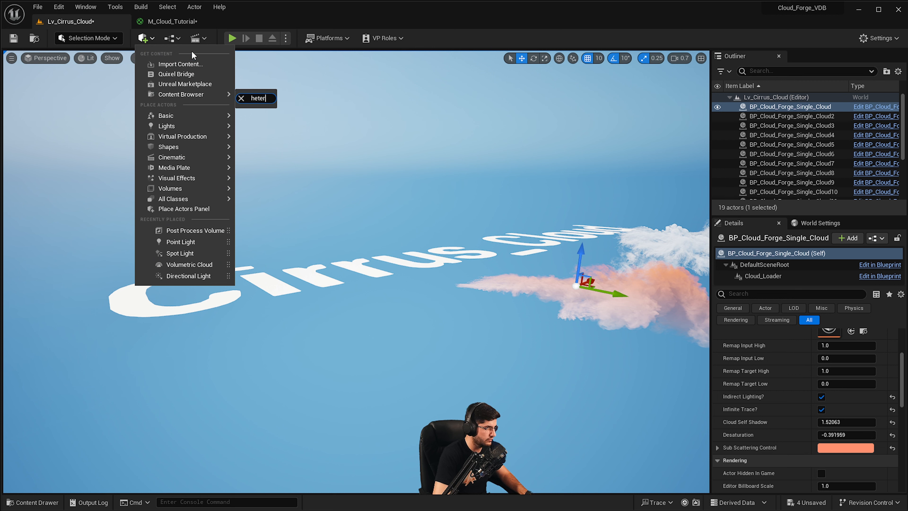
pyautogui.click(152, 39)
# Add a Heterogeneous Volume actor to the level and move it to about X -1670, Y 260, Z 130
pyautogui.click(152, 39)
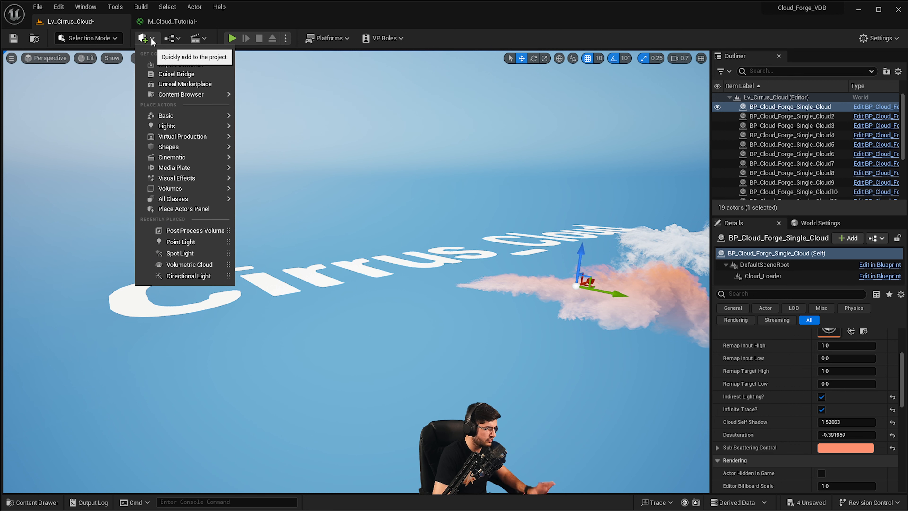
pyautogui.write('heter')
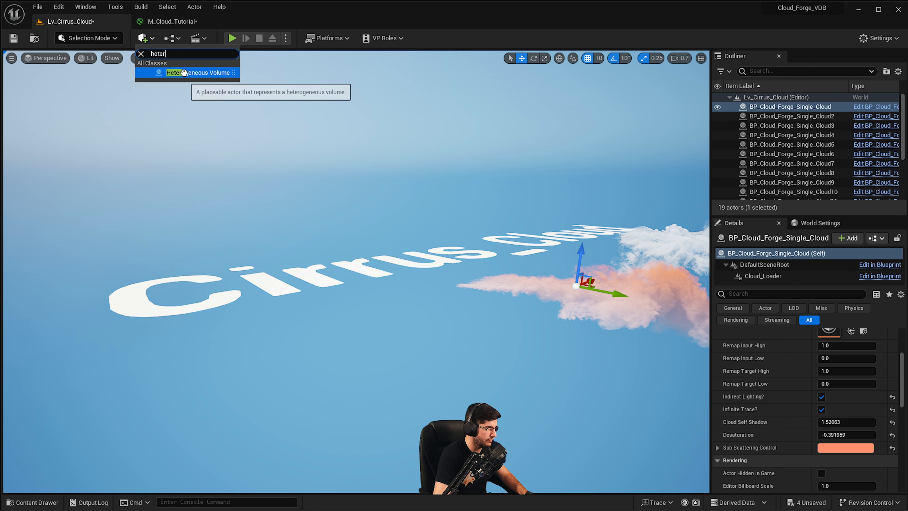
pyautogui.click(191, 74)
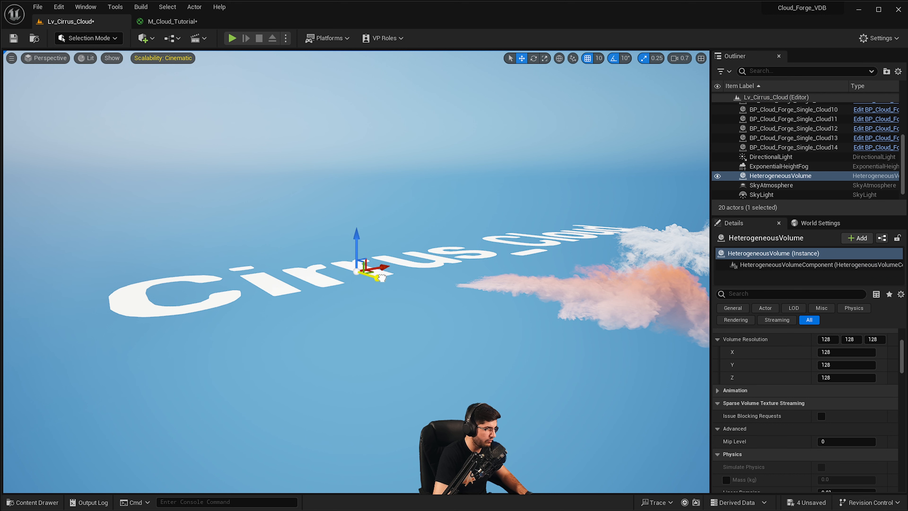
pyautogui.moveTo(382, 278); pyautogui.dragTo(466, 329)
pyautogui.moveTo(451, 283); pyautogui.dragTo(330, 385)
pyautogui.moveTo(330, 385); pyautogui.dragTo(309, 390, button='right')
# Assign the M_Cloud_Tutorial_Inst material instance from the Content folder to Element 0 of the HeterogeneousVolume actor
pyautogui.hotkey('ctrl', 'space')
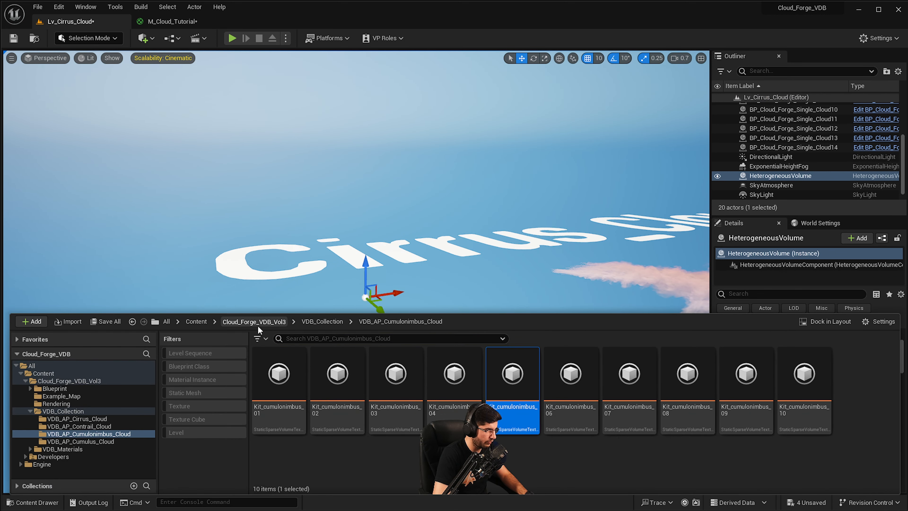
pyautogui.click(254, 321)
pyautogui.click(197, 321)
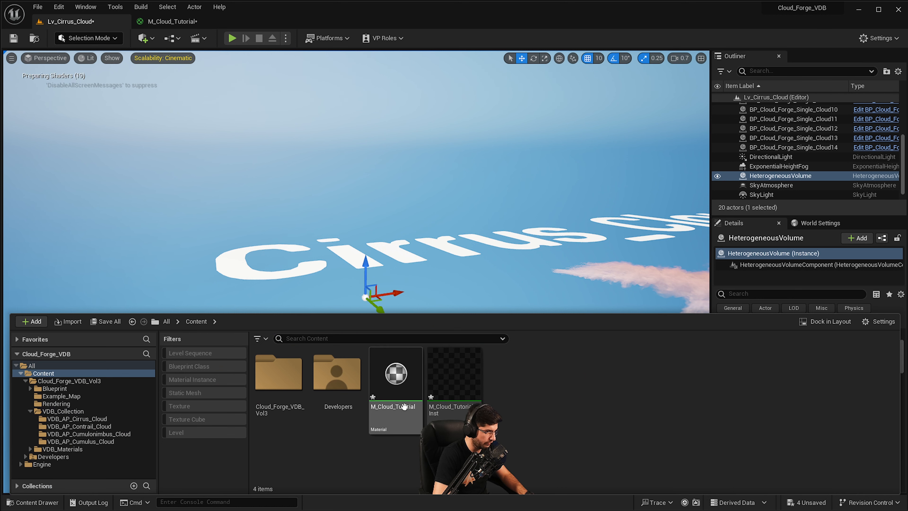
pyautogui.click(453, 379)
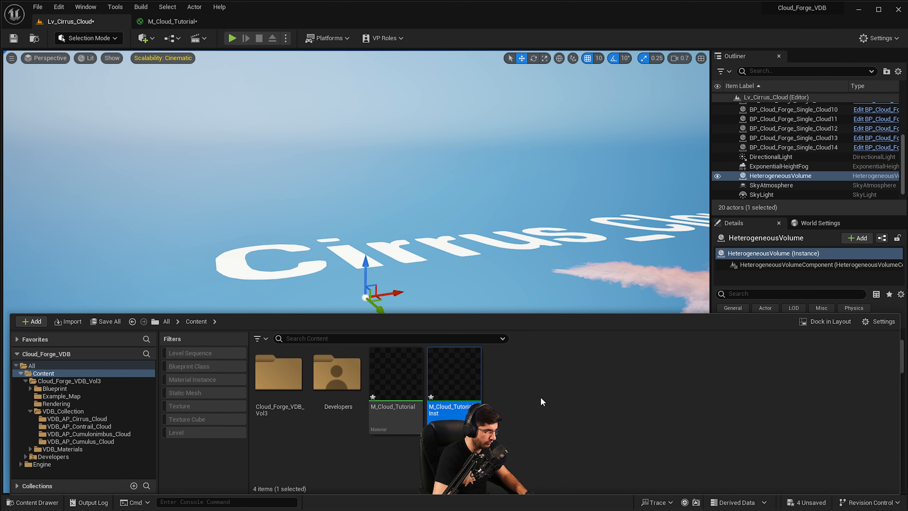
pyautogui.moveTo(518, 282); pyautogui.dragTo(543, 289, button='right')
pyautogui.scroll(5, 816, 340)
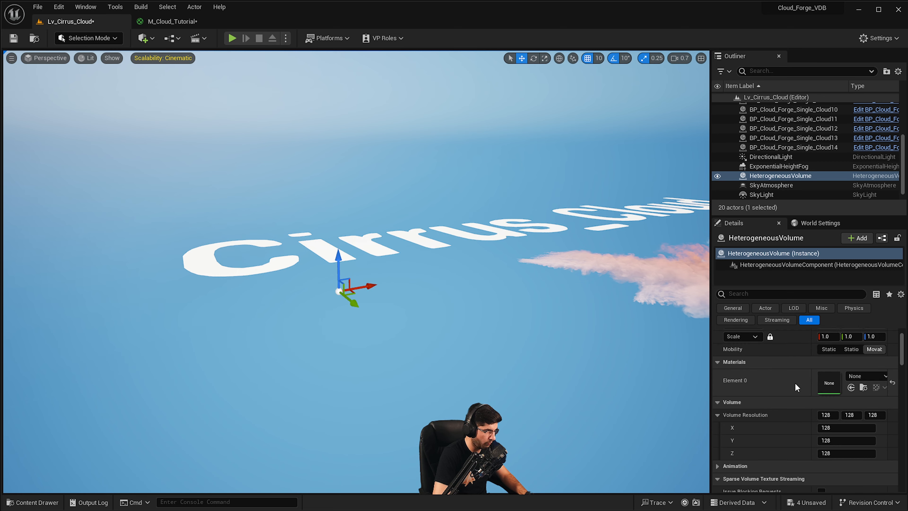
pyautogui.click(852, 423)
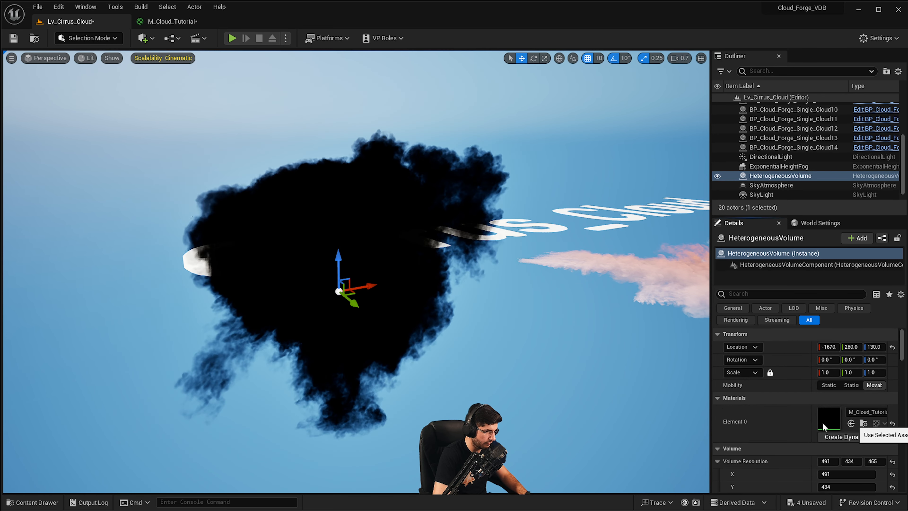
# Examine the heterogeneous volume cloud from several sides and review its material and volume resolution settings
pyautogui.moveTo(540, 242); pyautogui.dragTo(636, 251, button='right')
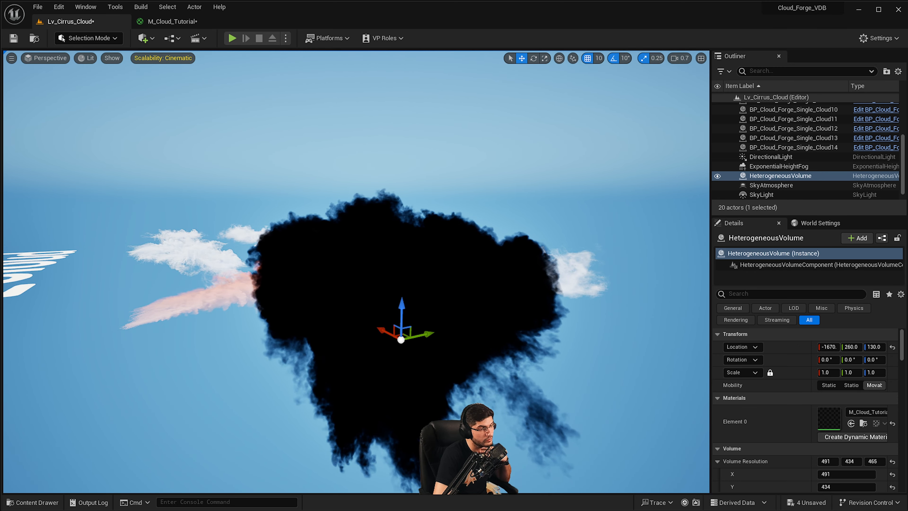
pyautogui.press('d')
pyautogui.moveTo(342, 333); pyautogui.dragTo(211, 357, button='right')
pyautogui.scroll(2, 342, 333)
pyautogui.press('e')
pyautogui.scroll(-4, 768, 429)
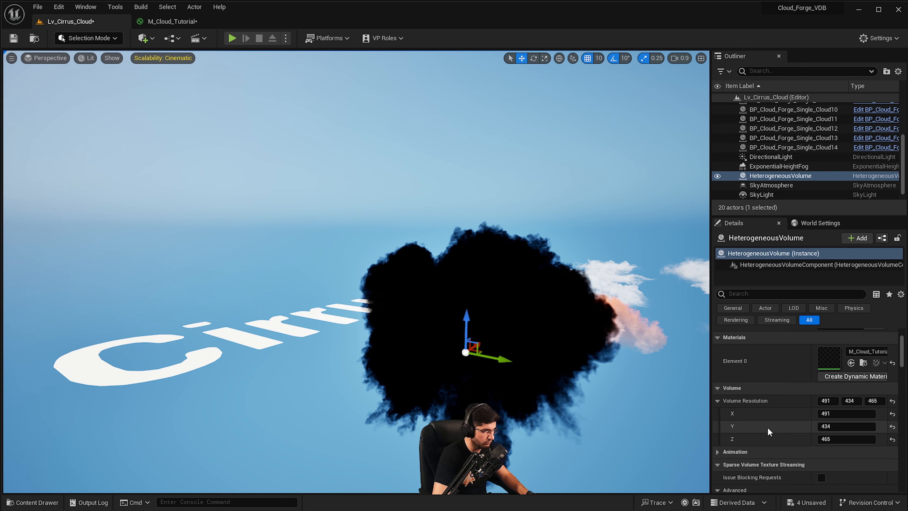
pyautogui.scroll(3, 786, 422)
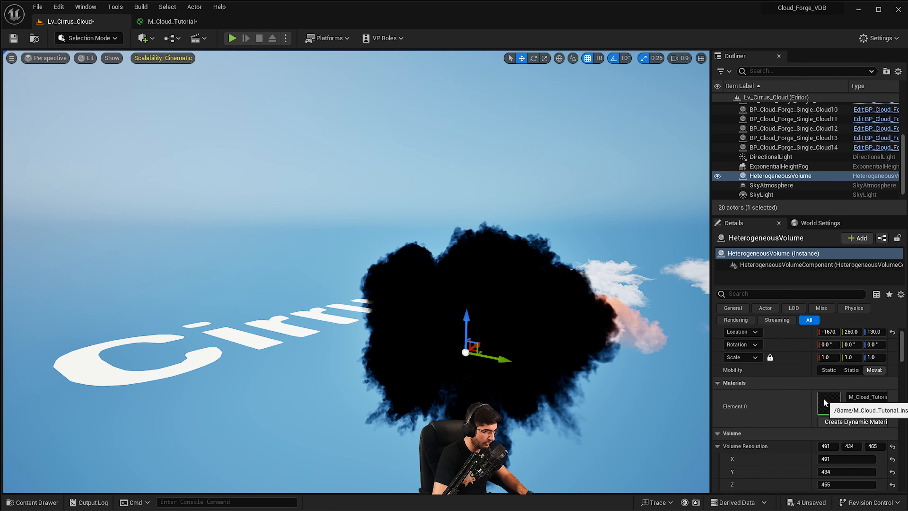
# Open the volume's material instance, enable the Density_Multi and VDB_Loader overrides, and set Density_Multi to 0.3
pyautogui.doubleClick(823, 402)
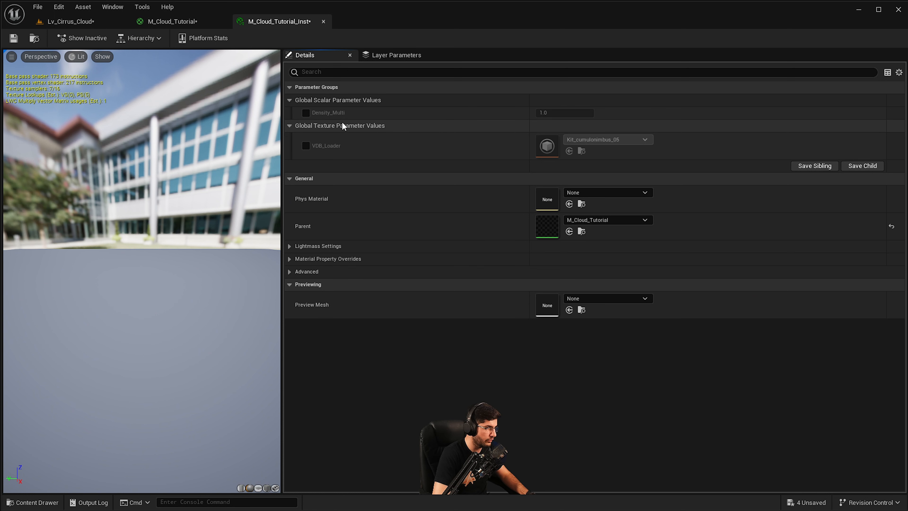
pyautogui.click(306, 112)
pyautogui.click(305, 146)
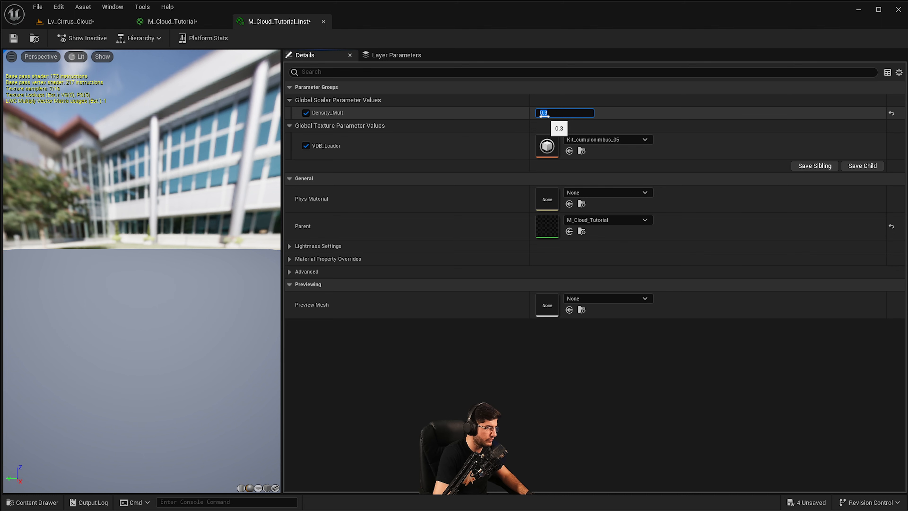
# Return to the Lv_Cirrus_Cloud level and inspect the cloud's changed density from different angles
pyautogui.click(171, 21)
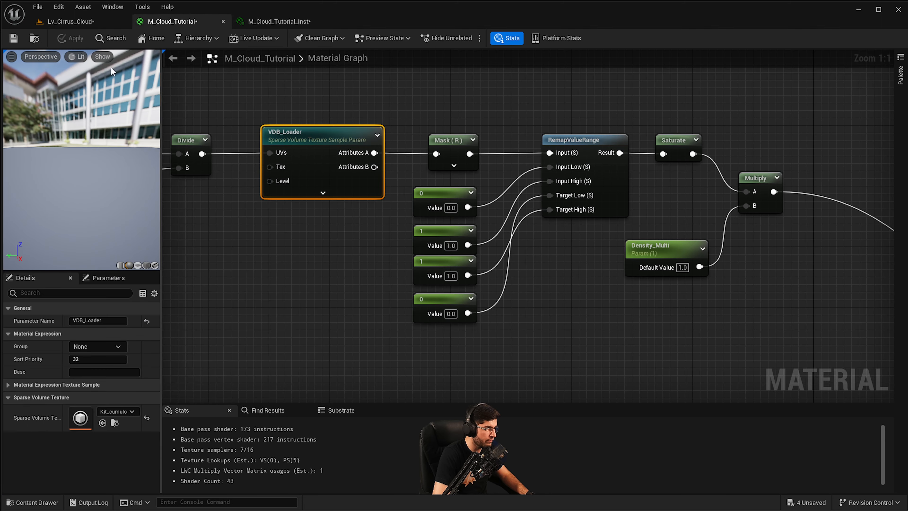
pyautogui.click(56, 23)
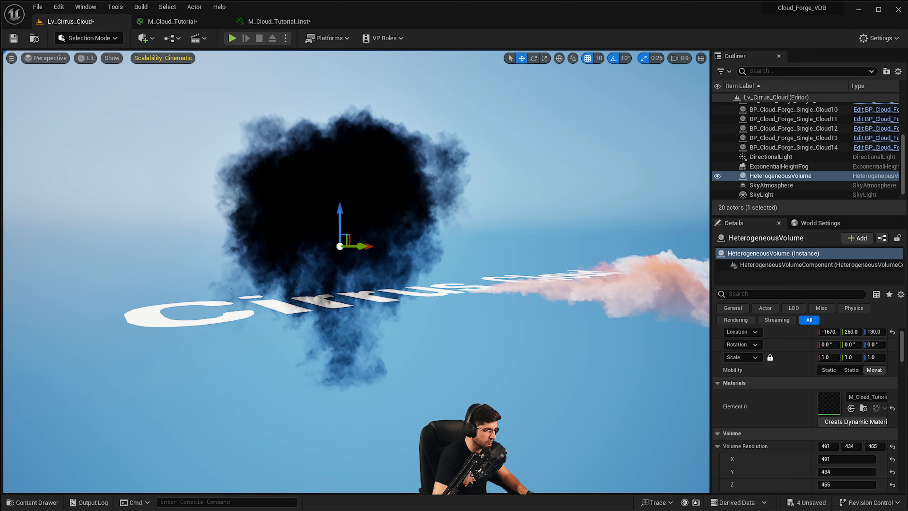
pyautogui.moveTo(397, 252); pyautogui.dragTo(512, 133, button='right')
pyautogui.moveTo(416, 195); pyautogui.dragTo(389, 170, button='right')
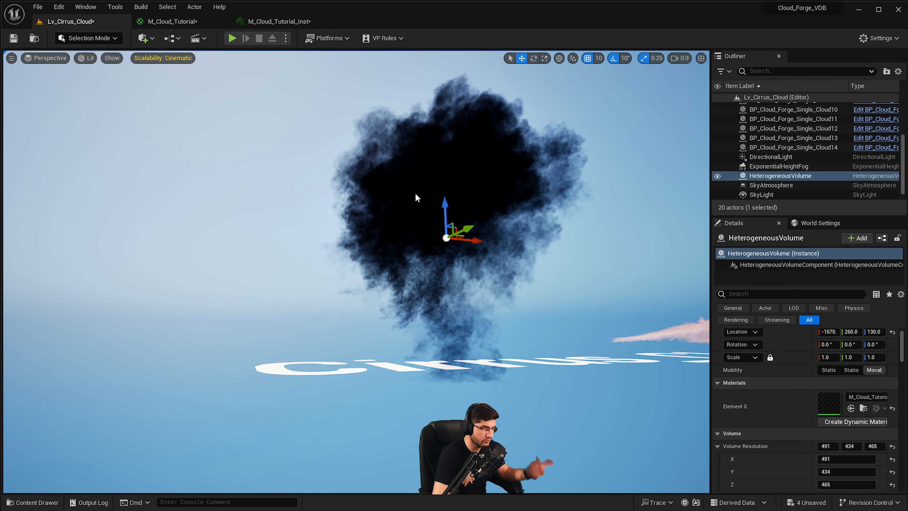
# In the M_Cloud_Tutorial graph, add a Constant3Vector node above the Multiply node and connect its output to Albedo
pyautogui.click(204, 25)
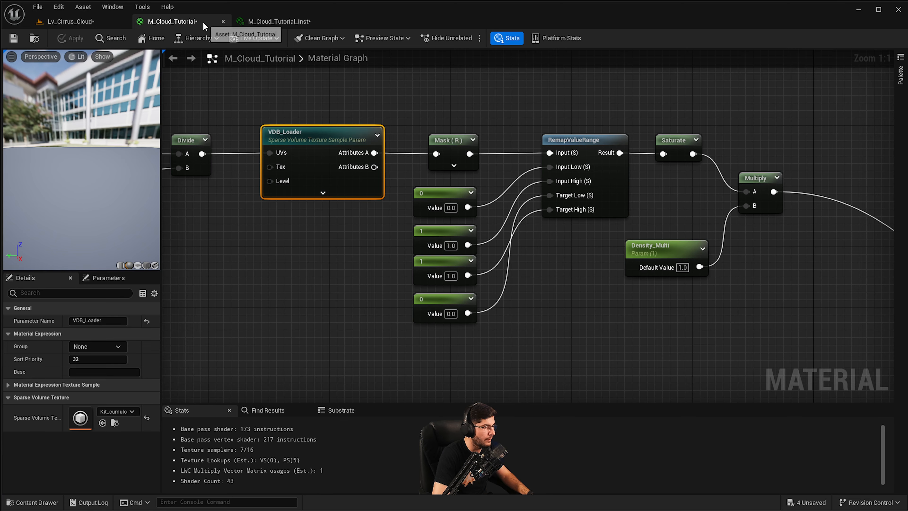
pyautogui.moveTo(447, 156); pyautogui.dragTo(260, 241, button='right')
pyautogui.moveTo(766, 248); pyautogui.dragTo(585, 205, button='right')
pyautogui.moveTo(701, 190); pyautogui.dragTo(647, 132)
pyautogui.click(572, 114)
pyautogui.moveTo(429, 88); pyautogui.dragTo(425, 150, button='right')
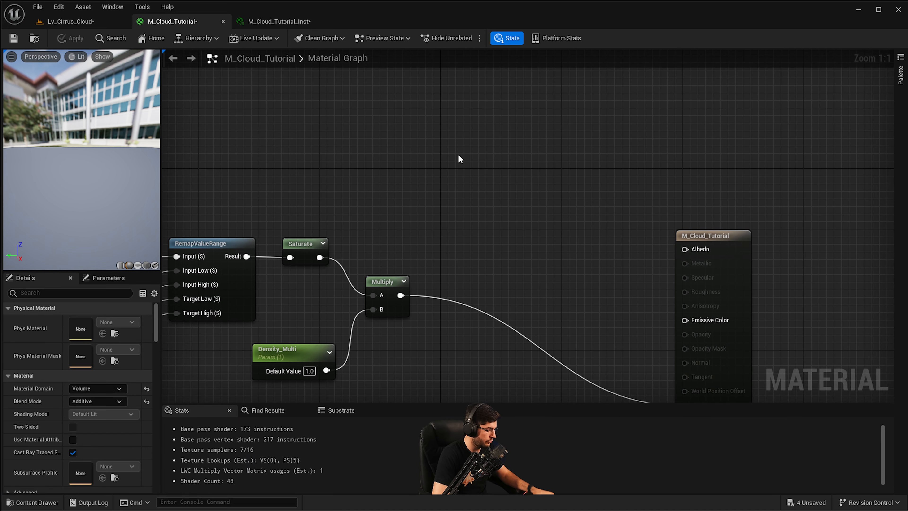
pyautogui.click(461, 159)
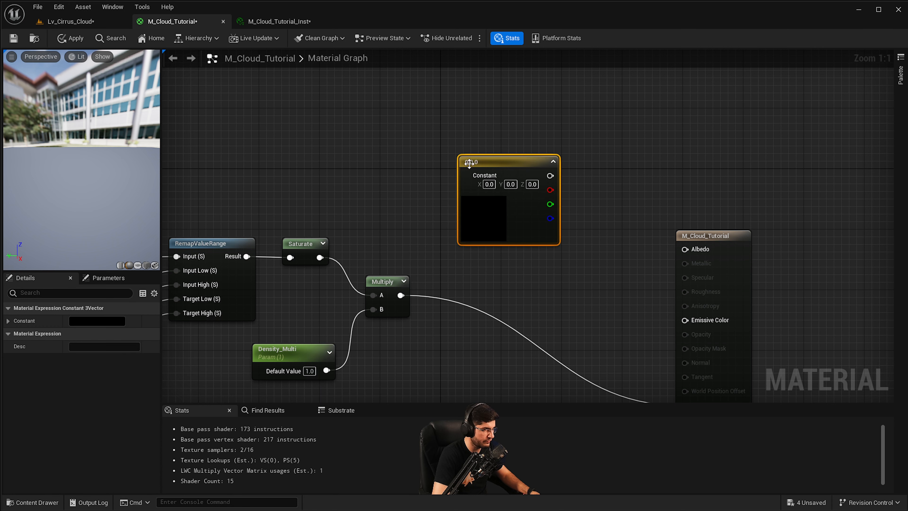
pyautogui.moveTo(553, 180); pyautogui.dragTo(685, 249)
# Convert the Constant3Vector node feeding Albedo to a parameter named Scattering_Color
pyautogui.rightClick(501, 212)
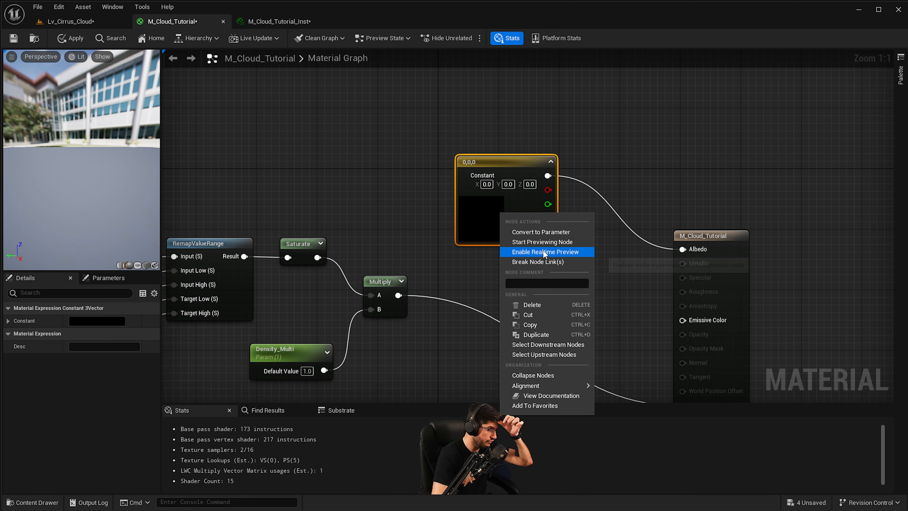
pyautogui.click(532, 235)
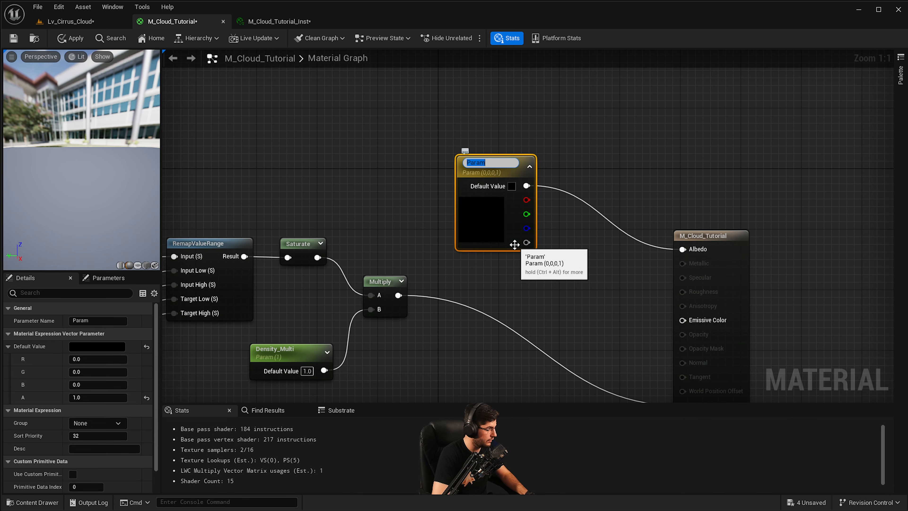
pyautogui.write('Scattering_Co')
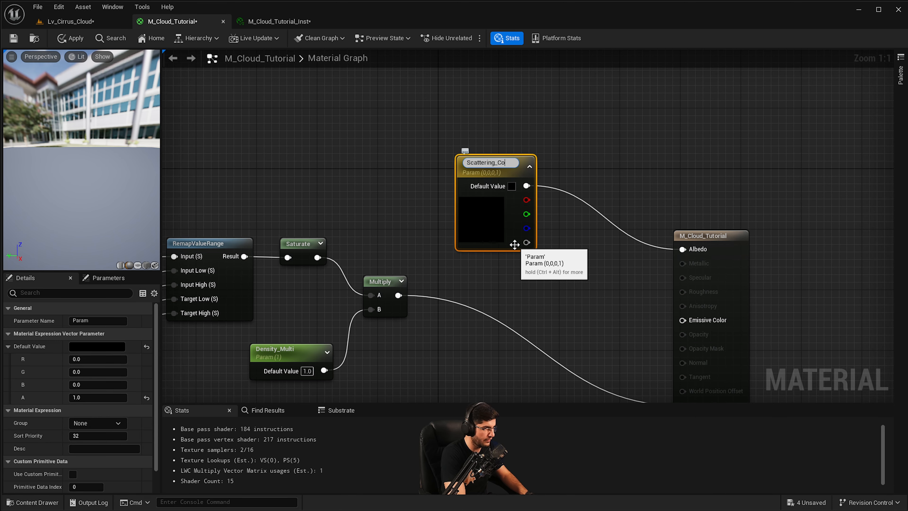
pyautogui.write('lor')
pyautogui.press('Return')
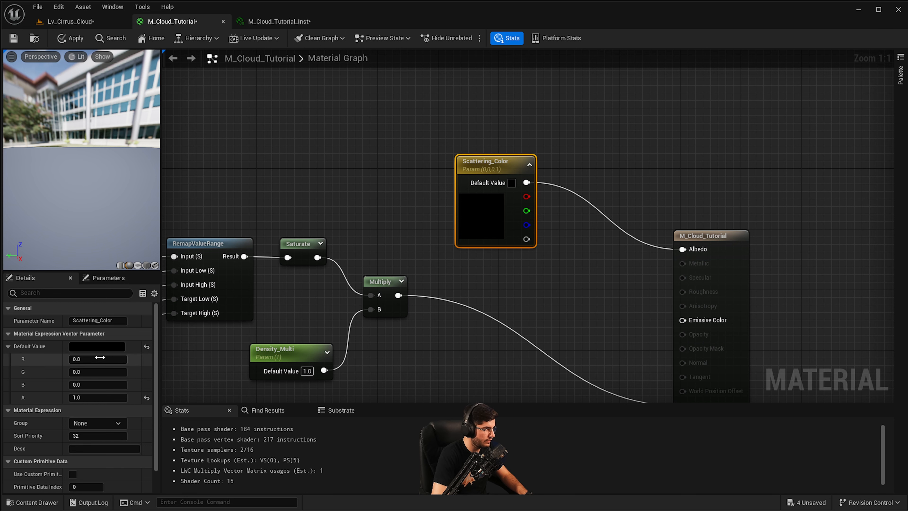
# Set the Scattering_Color default value to white with R, G and B at 1.0, and apply the material
pyautogui.write('1')
pyautogui.press('Tab')
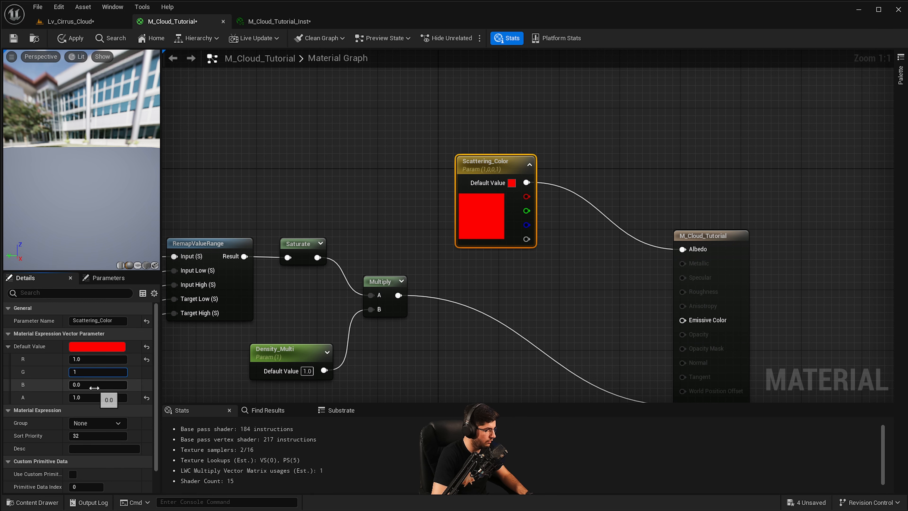
pyautogui.press('Tab')
pyautogui.write('1')
pyautogui.click(485, 346)
pyautogui.moveTo(485, 346); pyautogui.dragTo(454, 338, button='right')
pyautogui.click(473, 233)
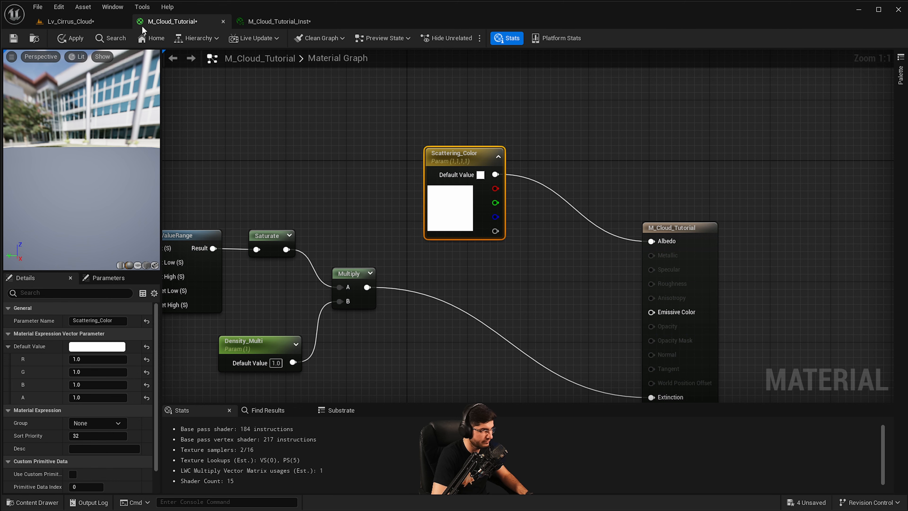
# Return to the Lv_Cirrus_Cloud level and inspect the cloud with the white scattering color
pyautogui.click(109, 20)
pyautogui.moveTo(513, 216); pyautogui.dragTo(490, 226, button='right')
pyautogui.press('g')
pyautogui.press('w')
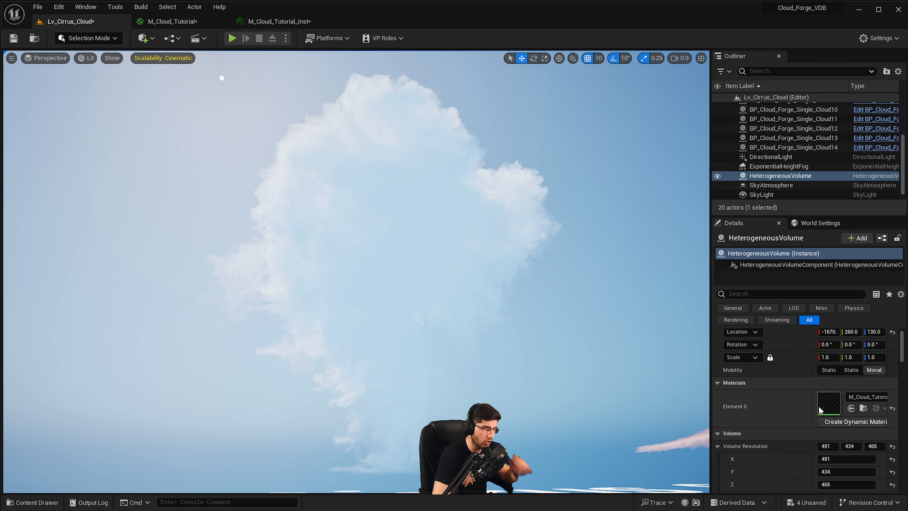
# Select BP_Cloud_Forge_Single_Cloud14 and turn off its Indirect Lighting and Infinite Trace options
pyautogui.click(793, 147)
pyautogui.scroll(-3, 821, 448)
pyautogui.click(821, 427)
pyautogui.moveTo(443, 204); pyautogui.dragTo(439, 202, button='right')
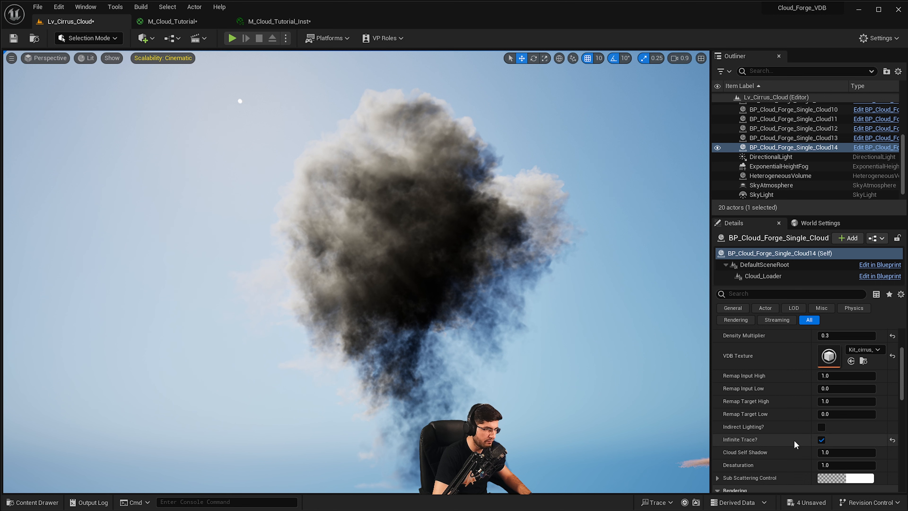
pyautogui.click(821, 439)
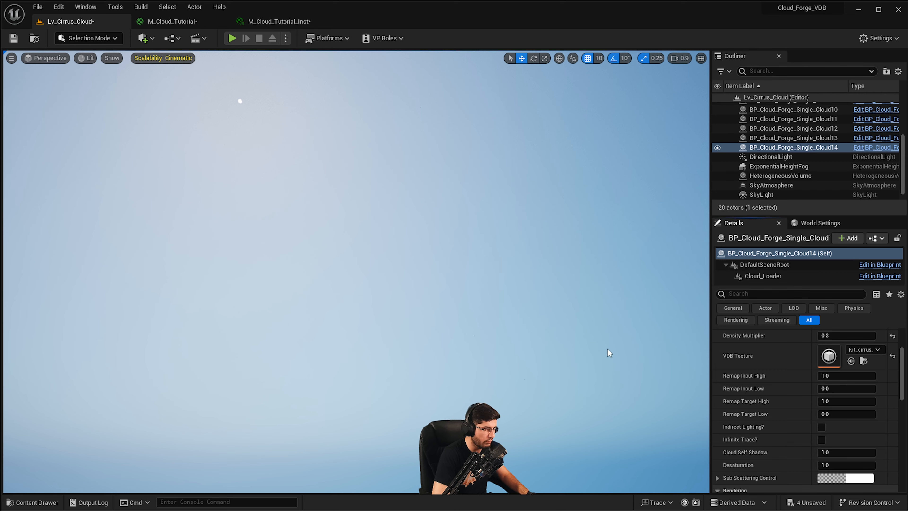
# Open the Level Blueprint to view its Event Graph, close it, and return to the level viewport
pyautogui.click(171, 38)
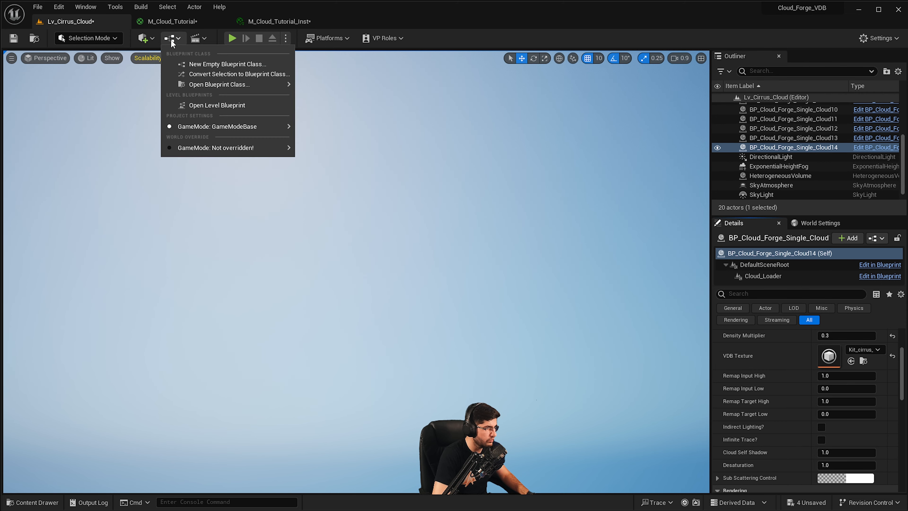
pyautogui.click(229, 102)
pyautogui.moveTo(474, 204); pyautogui.dragTo(298, 254, button='right')
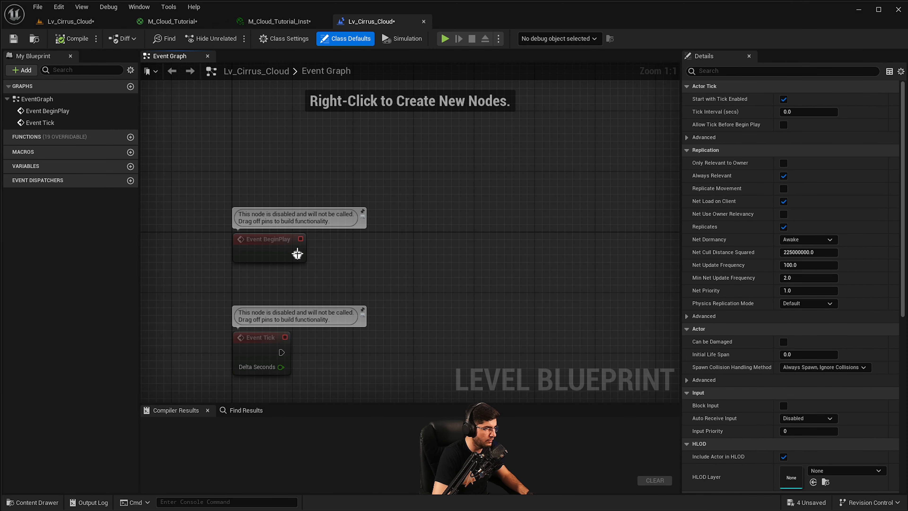
pyautogui.click(424, 22)
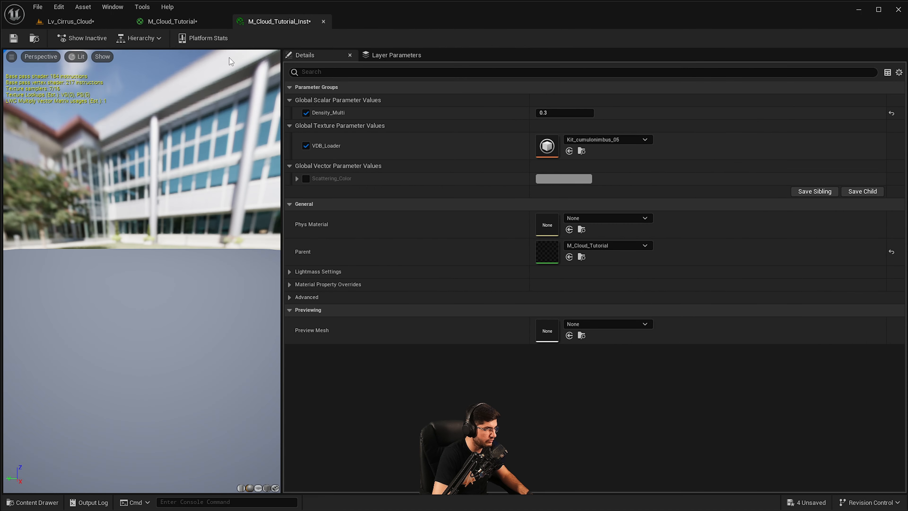
pyautogui.click(95, 22)
pyautogui.moveTo(410, 362); pyautogui.dragTo(422, 411, button='right')
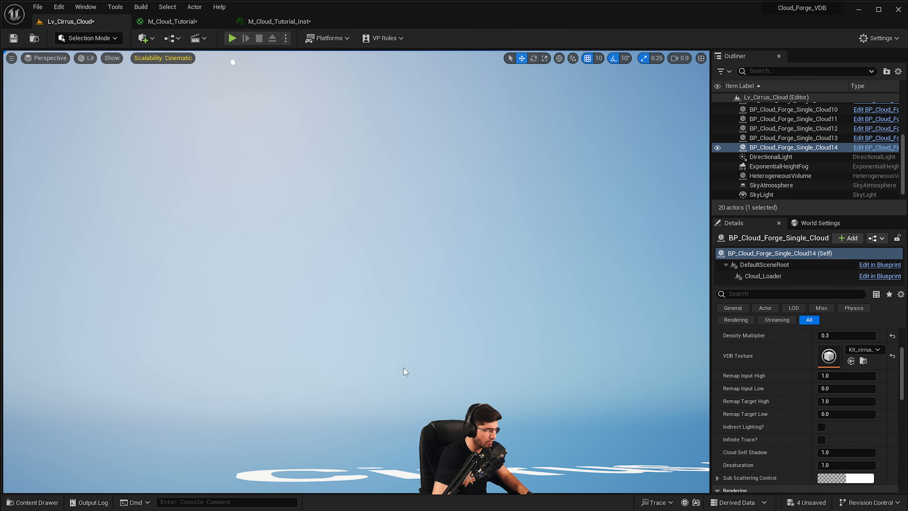
# Run the console command r.HeterogeneousVolumes.MaxTraceDistance with a value of 10000
pyautogui.click(207, 502)
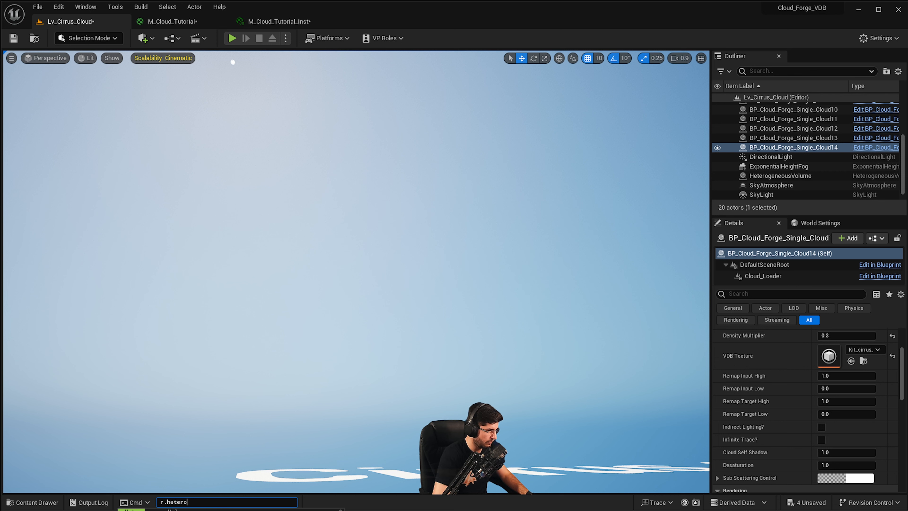
pyautogui.press('Tab')
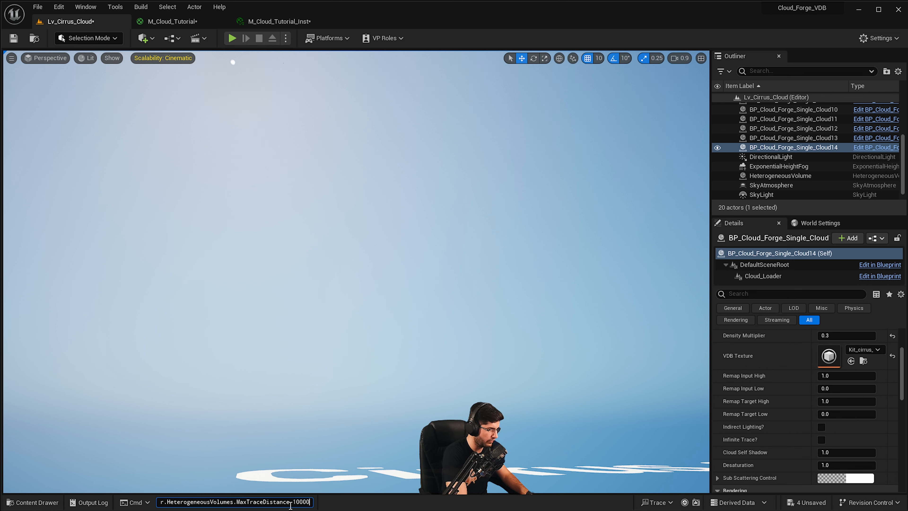
pyautogui.press('Return')
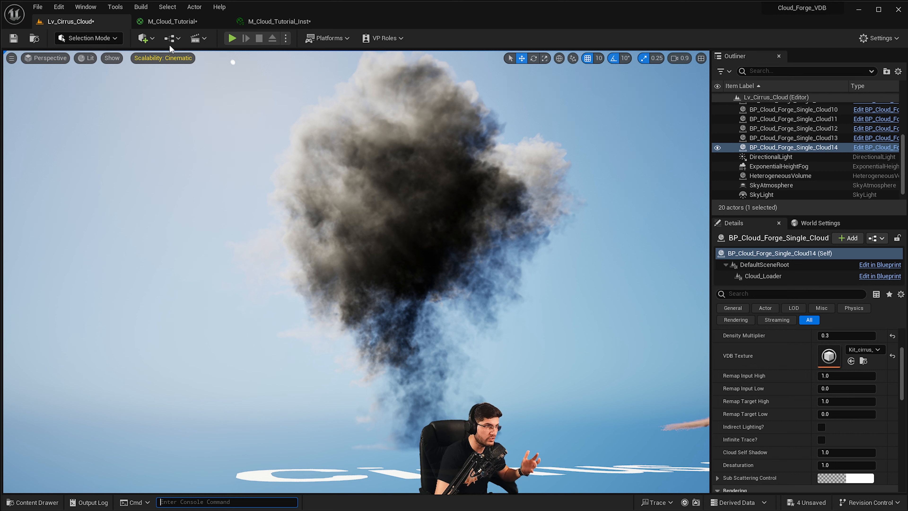
# Review the cloud in the level viewport and look up console commands starting with "r."
pyautogui.click(177, 39)
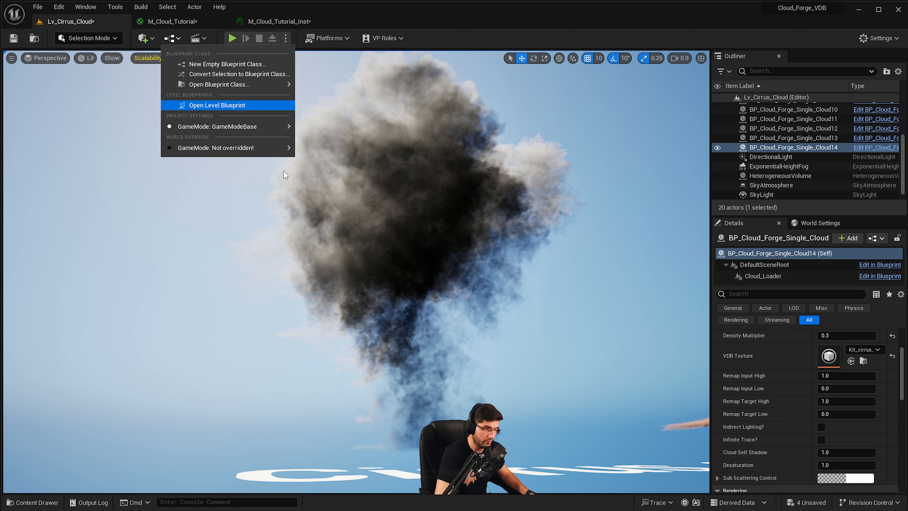
pyautogui.moveTo(277, 295); pyautogui.dragTo(229, 295, button='right')
pyautogui.moveTo(507, 248); pyautogui.dragTo(532, 252, button='right')
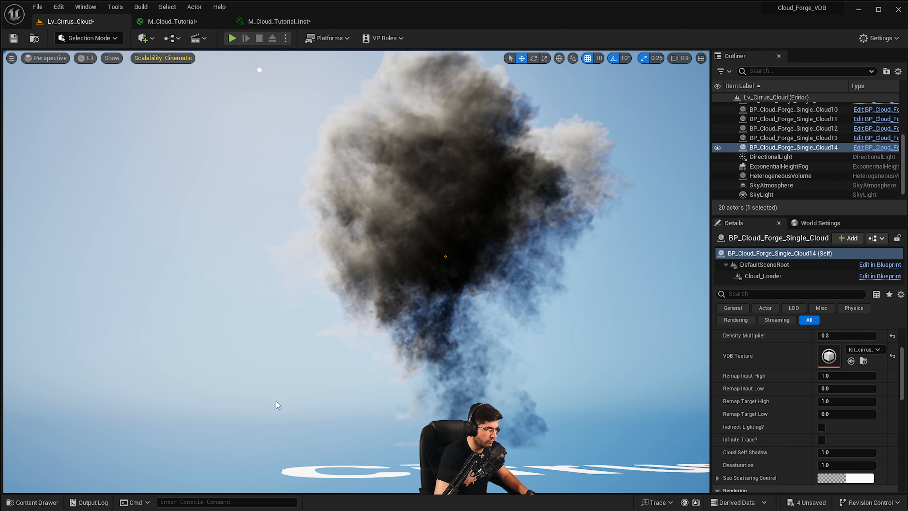
pyautogui.click(246, 502)
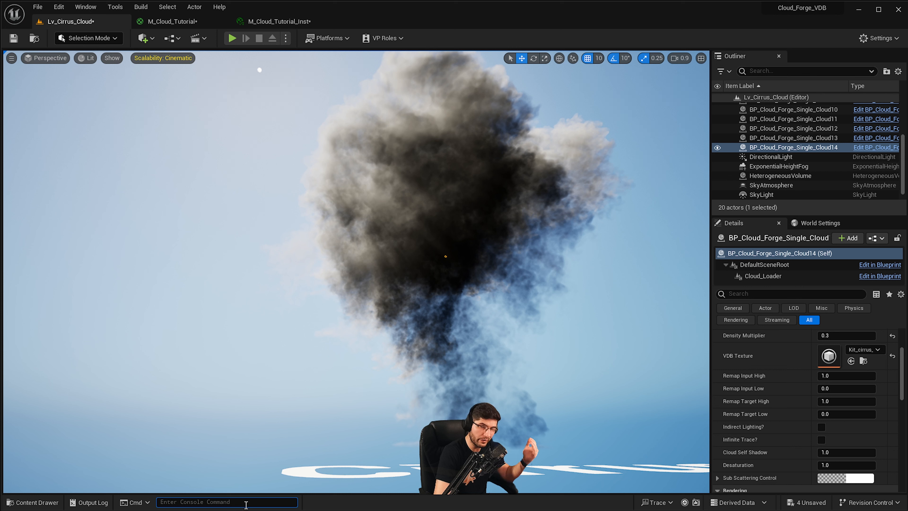
pyautogui.write('r.')
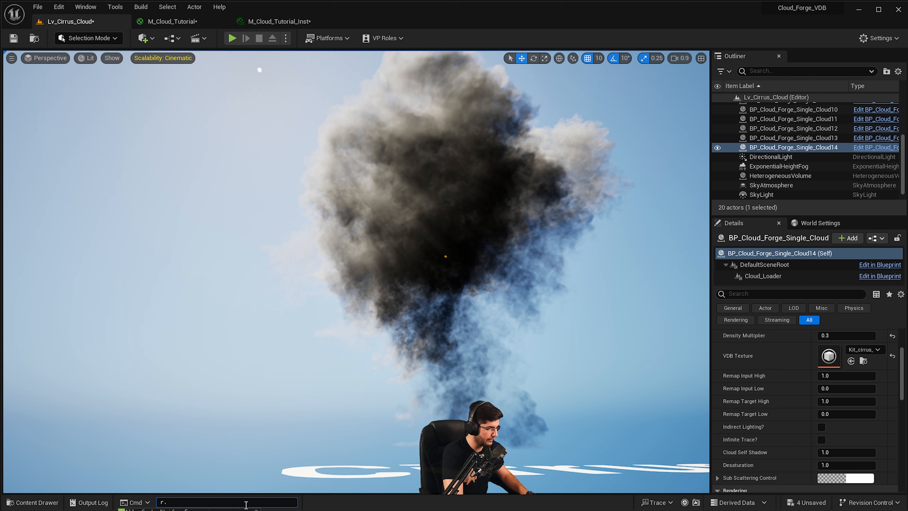
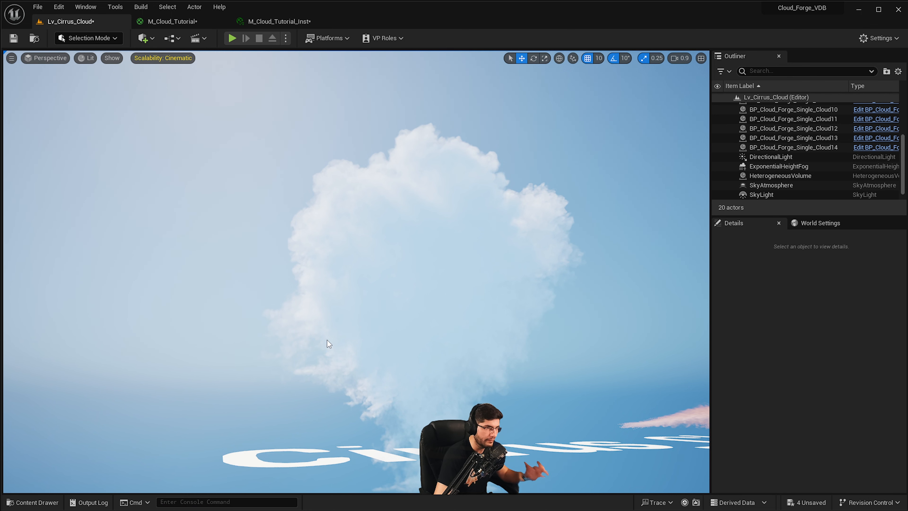
pyautogui.click(344, 298)
# In the M_Cloud_Tutorial graph, move the Scattering_Color node closer to the Multiply node
pyautogui.click(173, 22)
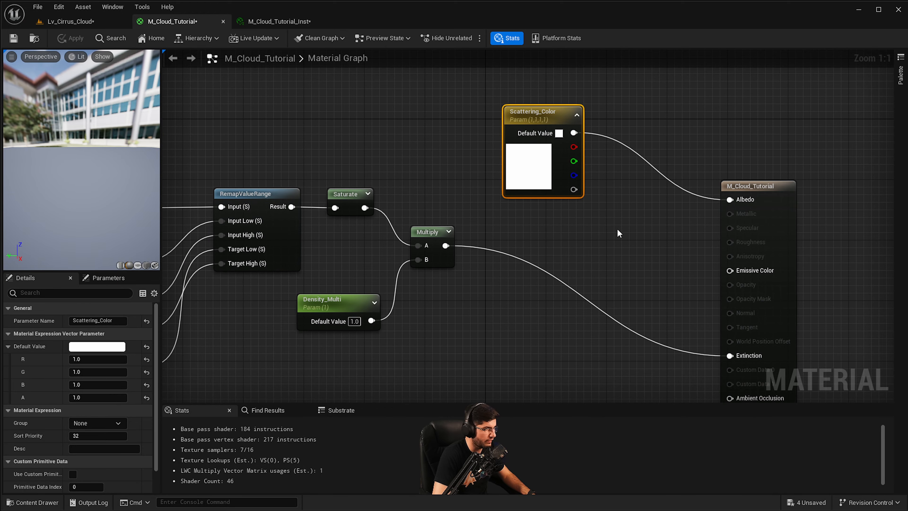
pyautogui.moveTo(618, 230); pyautogui.dragTo(588, 207, button='right')
pyautogui.moveTo(530, 162); pyautogui.dragTo(498, 182)
# Add a BeersLaw node in the empty graph area below the RemapValueRange constants and move it closer to them
pyautogui.moveTo(557, 258); pyautogui.dragTo(620, 222, button='right')
pyautogui.moveTo(404, 252); pyautogui.dragTo(658, 150, button='right')
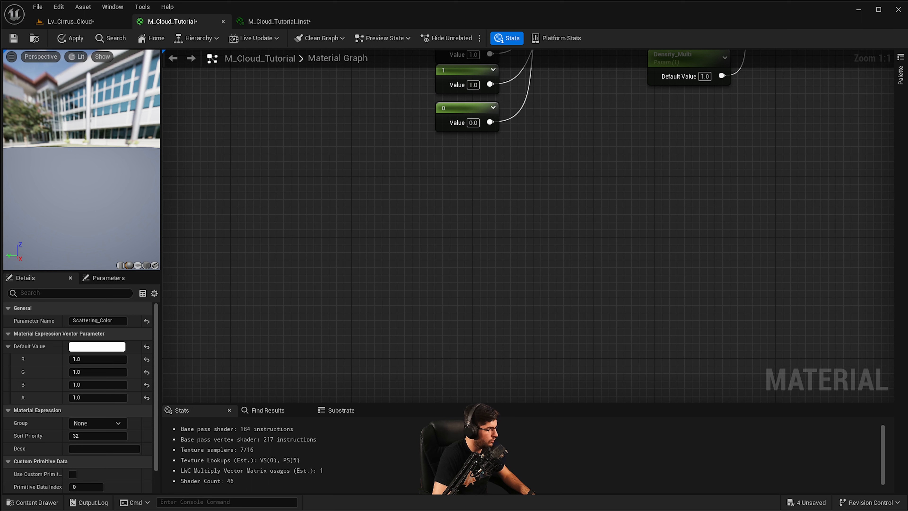
pyautogui.moveTo(403, 244); pyautogui.dragTo(456, 394, button='right')
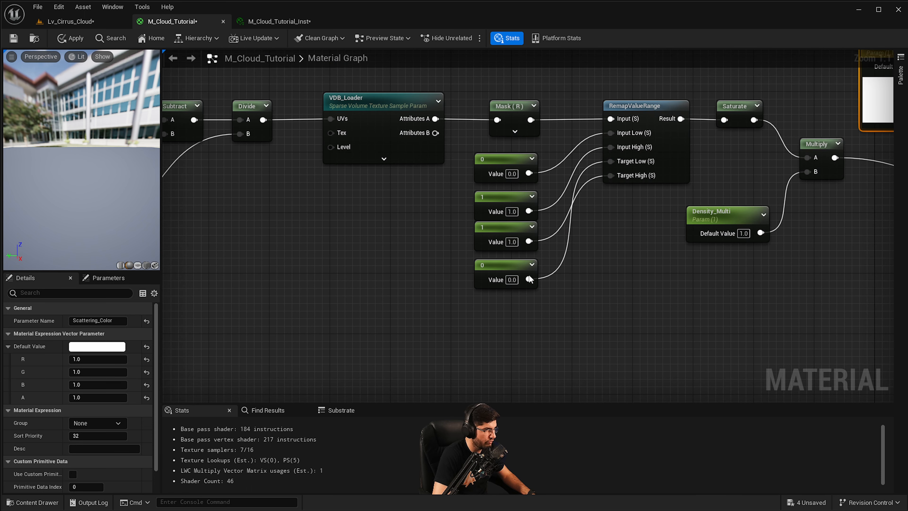
pyautogui.moveTo(562, 218); pyautogui.dragTo(619, 175, button='right')
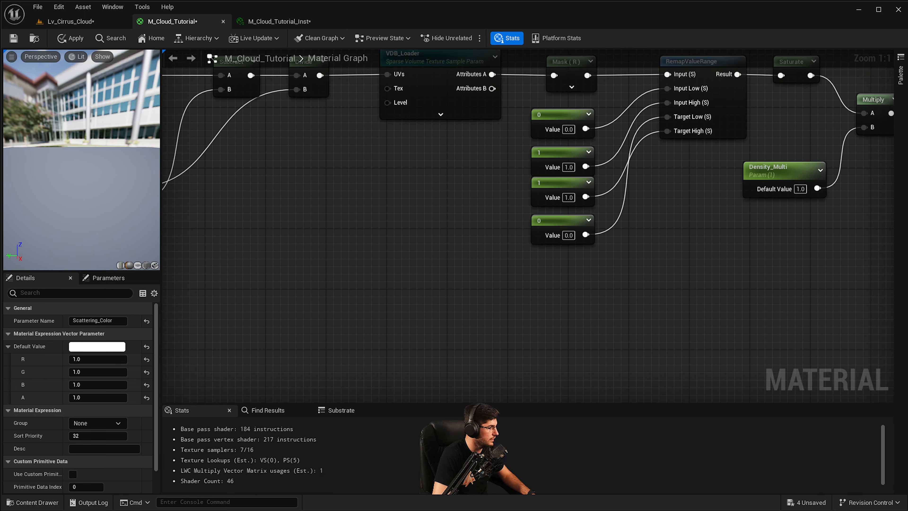
pyautogui.moveTo(399, 282); pyautogui.dragTo(483, 189, button='right')
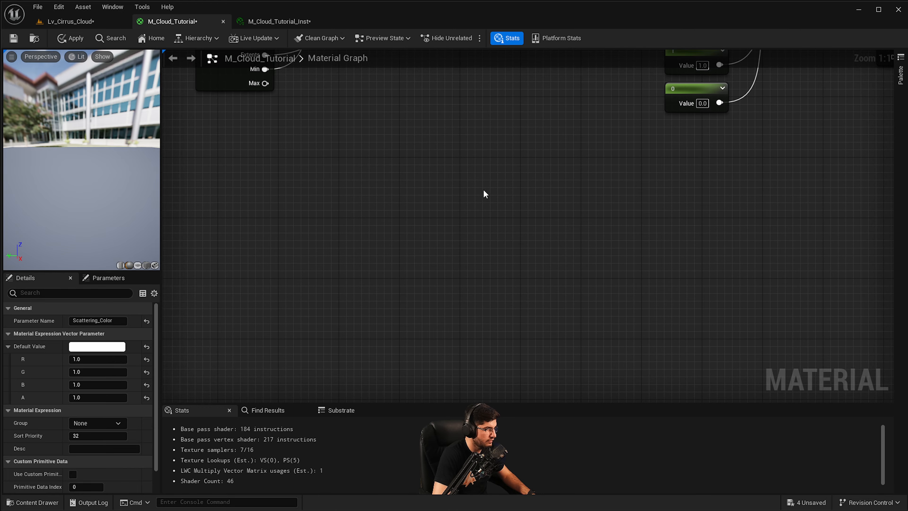
pyautogui.rightClick(466, 240)
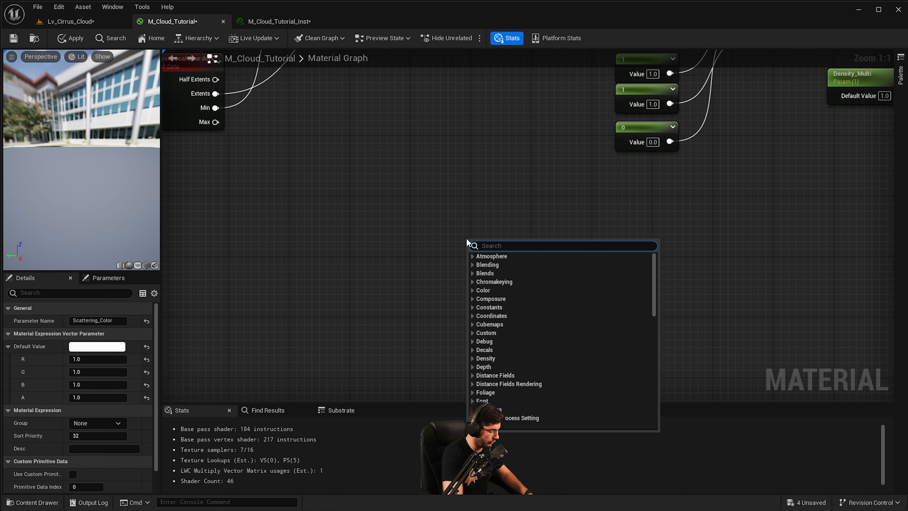
pyautogui.write('beersl')
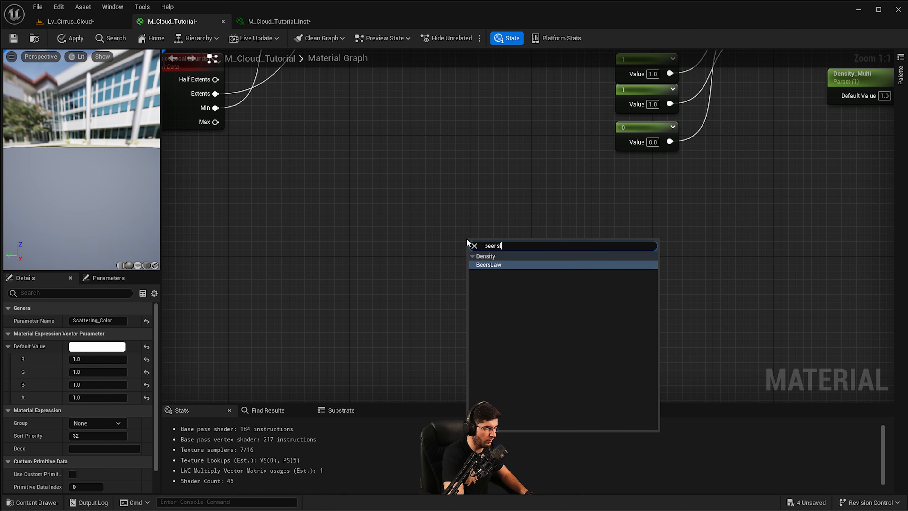
pyautogui.press('Return')
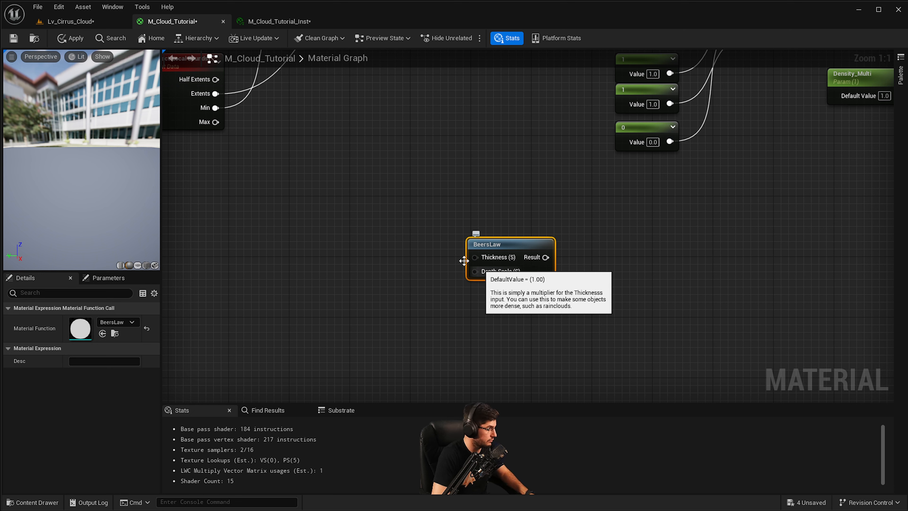
pyautogui.moveTo(497, 275); pyautogui.dragTo(520, 267, button='right')
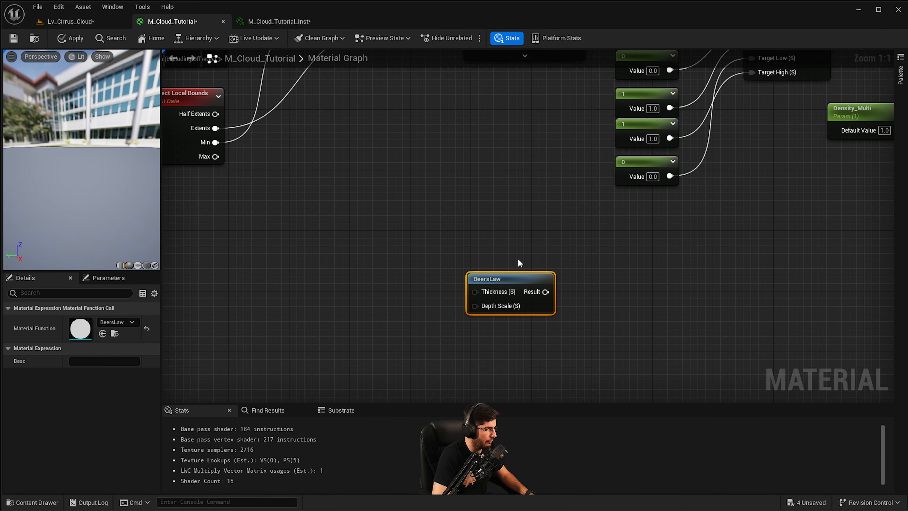
pyautogui.moveTo(518, 277); pyautogui.dragTo(574, 245)
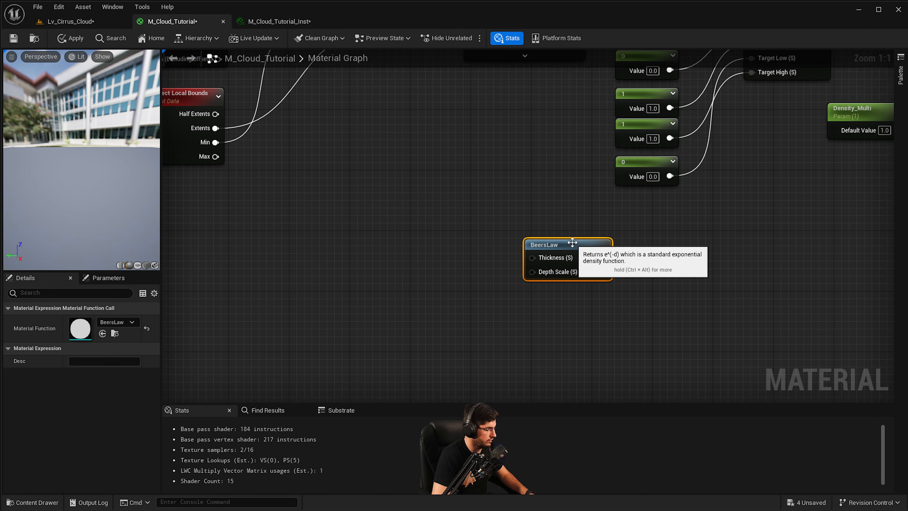
pyautogui.moveTo(457, 263); pyautogui.dragTo(483, 277, button='right')
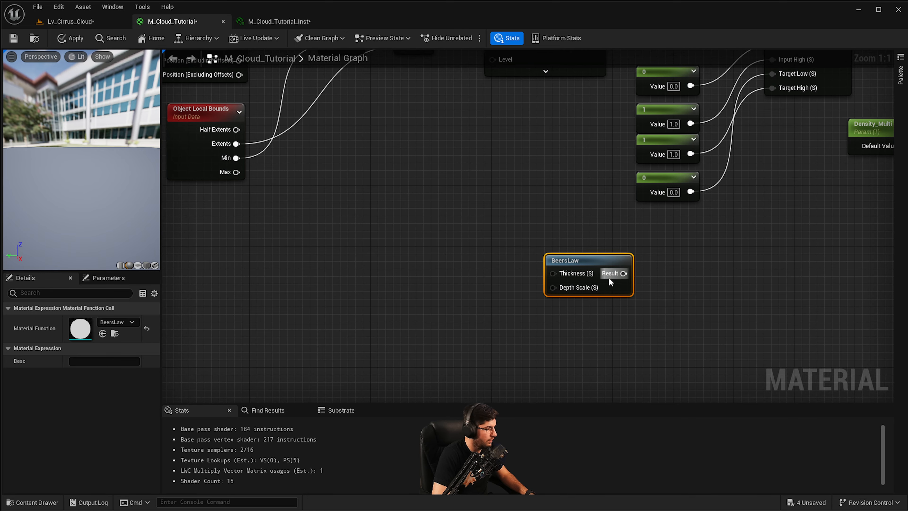
# Add a scalar parameter named Self_Shadow in the empty graph area beside the BeersLaw node
pyautogui.moveTo(547, 289); pyautogui.dragTo(461, 326)
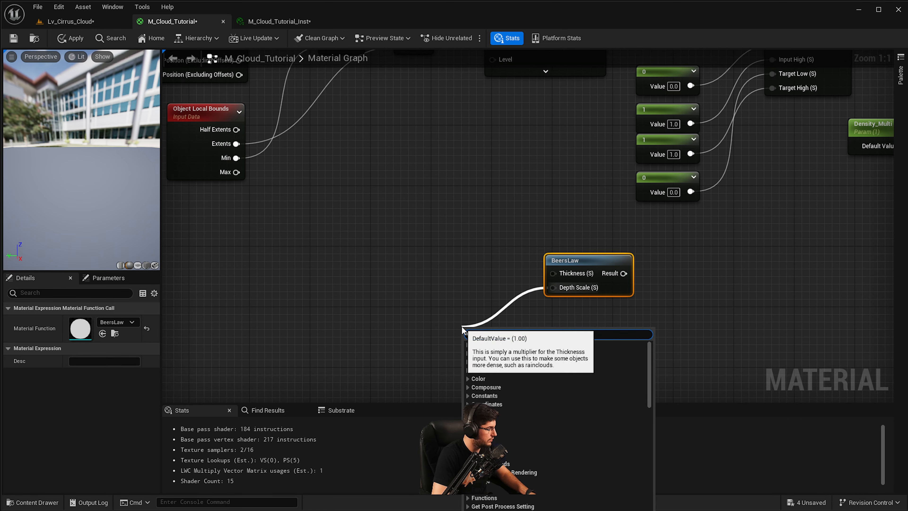
pyautogui.press('Escape')
pyautogui.click(454, 306)
pyautogui.click(393, 314)
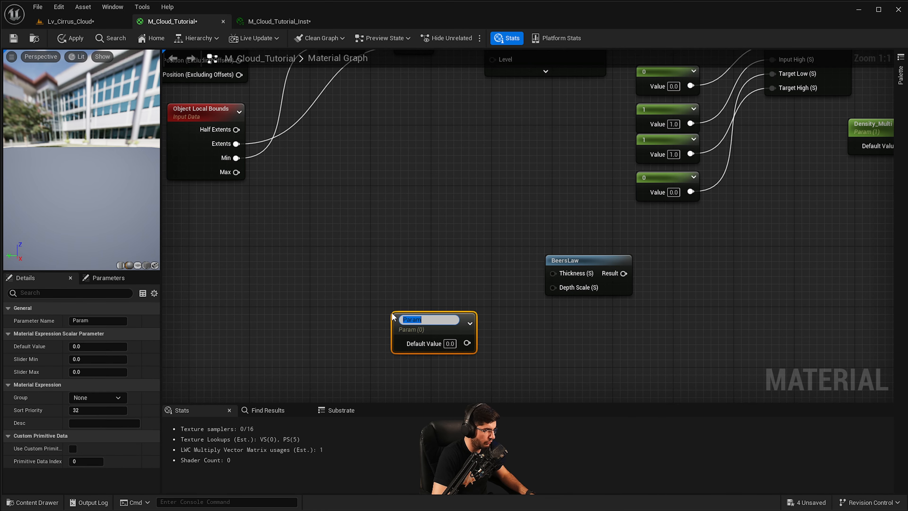
pyautogui.write('ss')
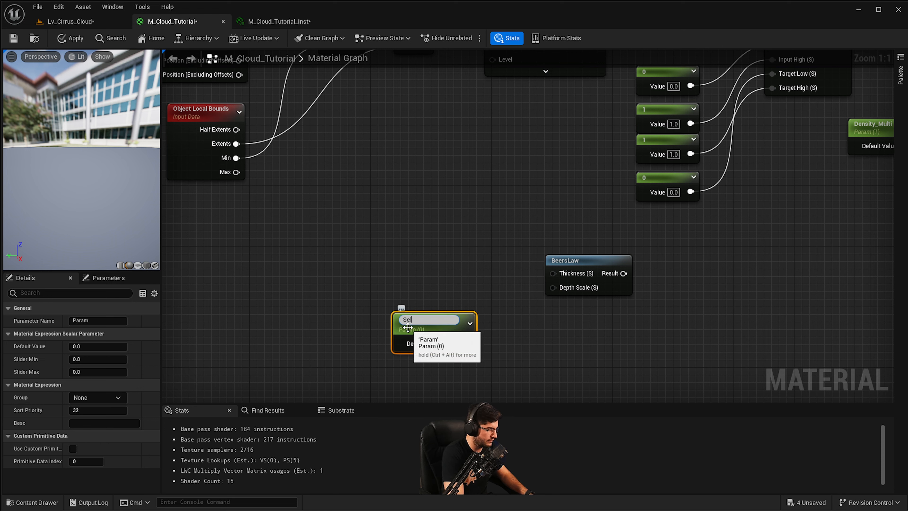
pyautogui.write('lf_Shadow')
pyautogui.press('Return')
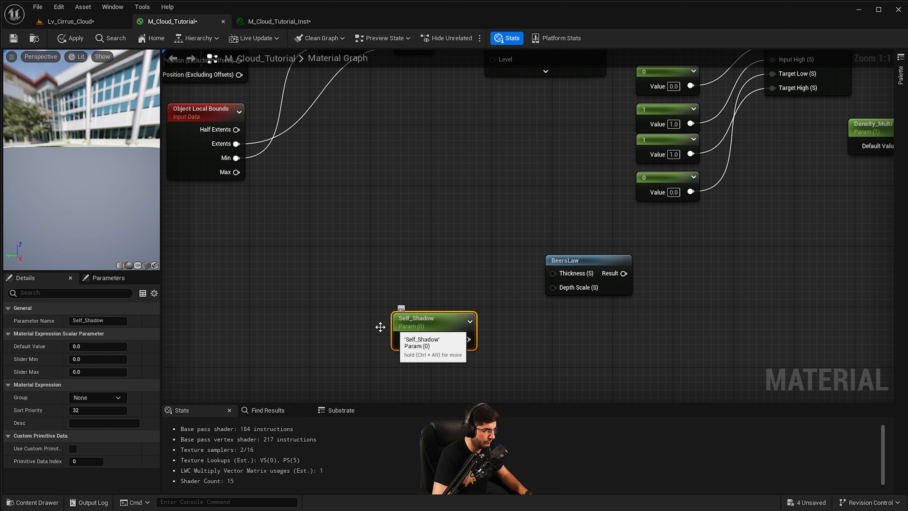
# Set Self_Shadow's default value to 1 and connect it to the BeersLaw Depth Scale input
pyautogui.click(88, 343)
pyautogui.write('1')
pyautogui.press('Return')
pyautogui.moveTo(466, 339); pyautogui.dragTo(553, 287)
# Connect the math node preceding the VDB sample to the BeersLaw Thickness input and move Self_Shadow closer to BeersLaw
pyautogui.moveTo(492, 230); pyautogui.dragTo(483, 278, button='right')
pyautogui.moveTo(419, 82); pyautogui.dragTo(551, 326)
pyautogui.moveTo(422, 368); pyautogui.dragTo(439, 325)
pyautogui.moveTo(561, 336); pyautogui.dragTo(523, 223, button='right')
pyautogui.moveTo(597, 288); pyautogui.dragTo(500, 263, button='right')
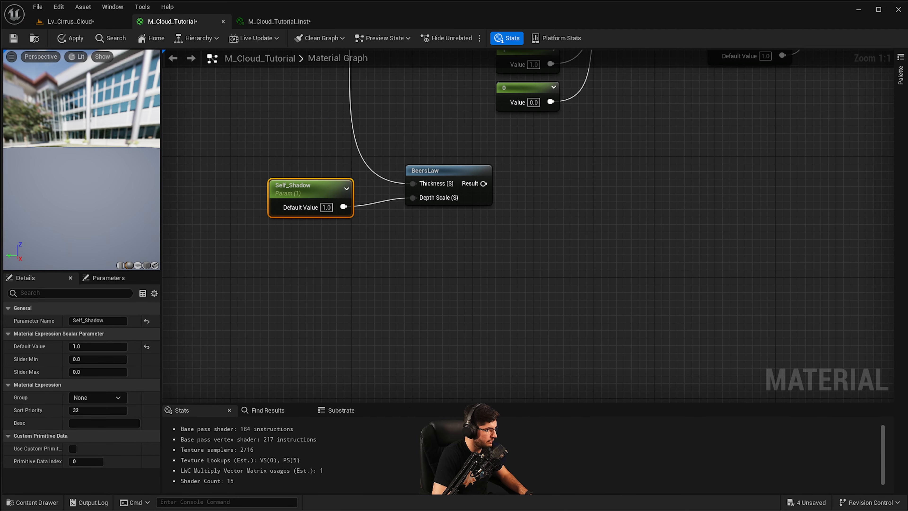
# Insert a reroute node into the wire feeding the BeersLaw Thickness input
pyautogui.moveTo(364, 148); pyautogui.dragTo(380, 200, button='right')
pyautogui.doubleClick(370, 191)
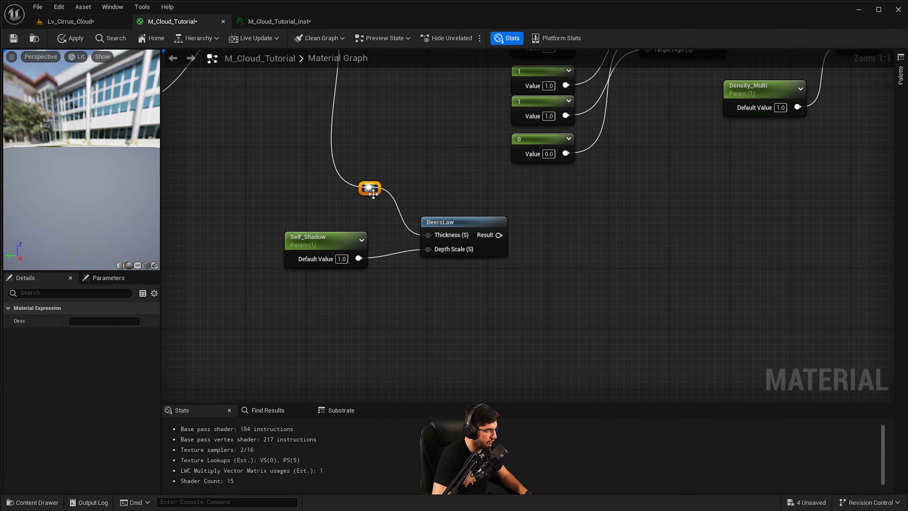
pyautogui.moveTo(369, 187); pyautogui.dragTo(346, 149, button='right')
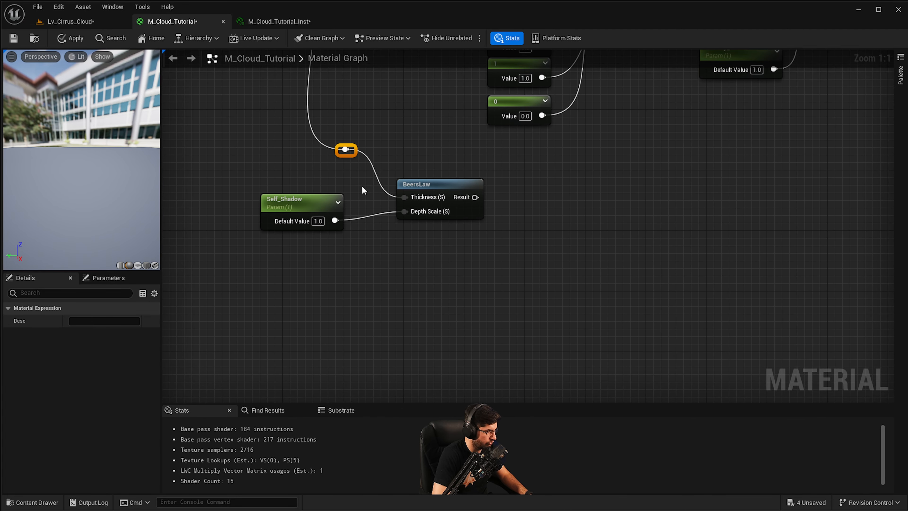
pyautogui.moveTo(412, 271); pyautogui.dragTo(431, 240, button='right')
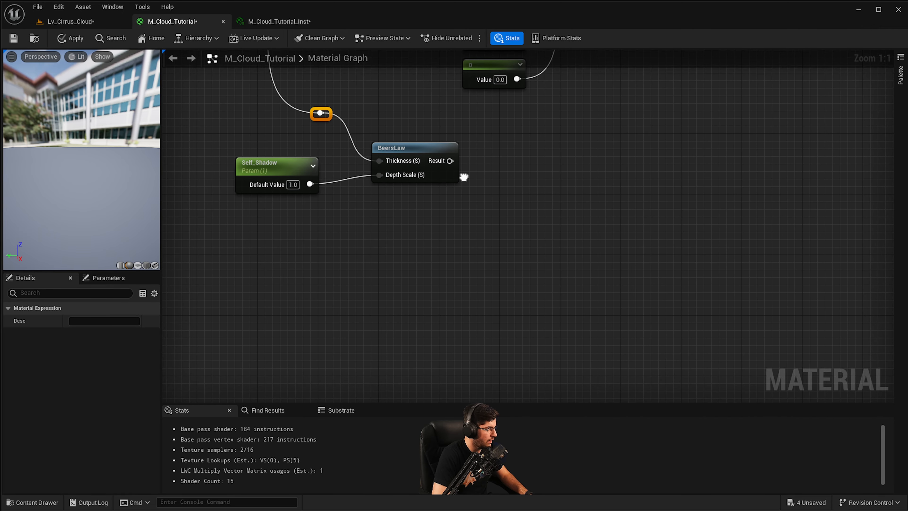
# Add a LinearInterpolate node after BeersLaw with the BeersLaw result wired into its A input
pyautogui.moveTo(453, 163); pyautogui.dragTo(435, 177, button='right')
pyautogui.moveTo(435, 178); pyautogui.dragTo(551, 178)
pyautogui.write('inter')
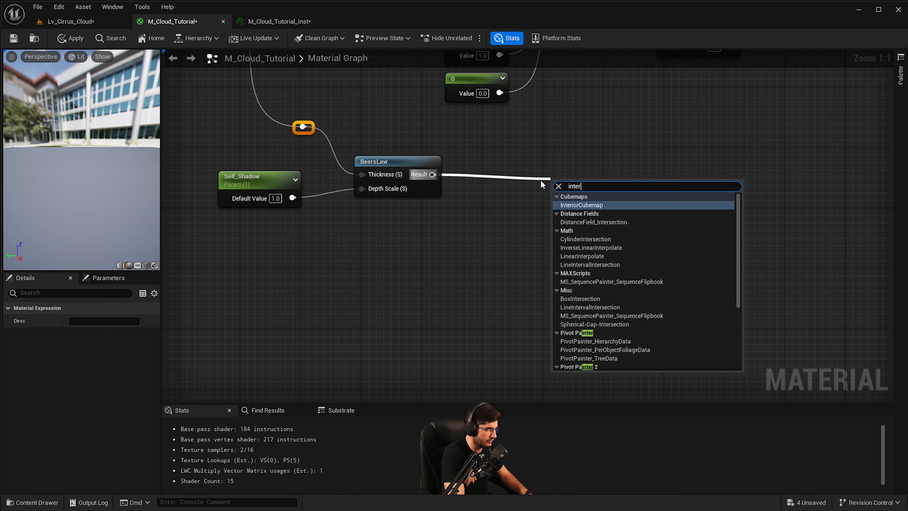
pyautogui.write('po')
pyautogui.press('Return')
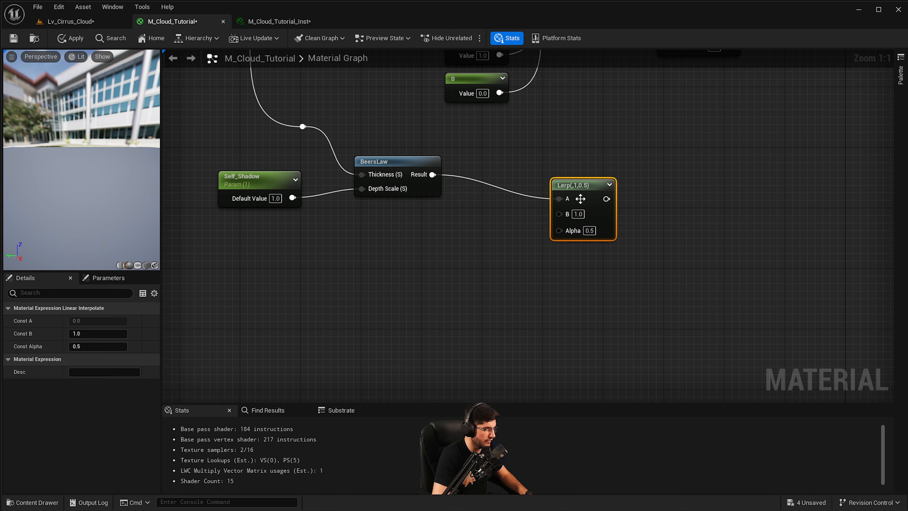
pyautogui.moveTo(528, 233); pyautogui.dragTo(572, 209, button='right')
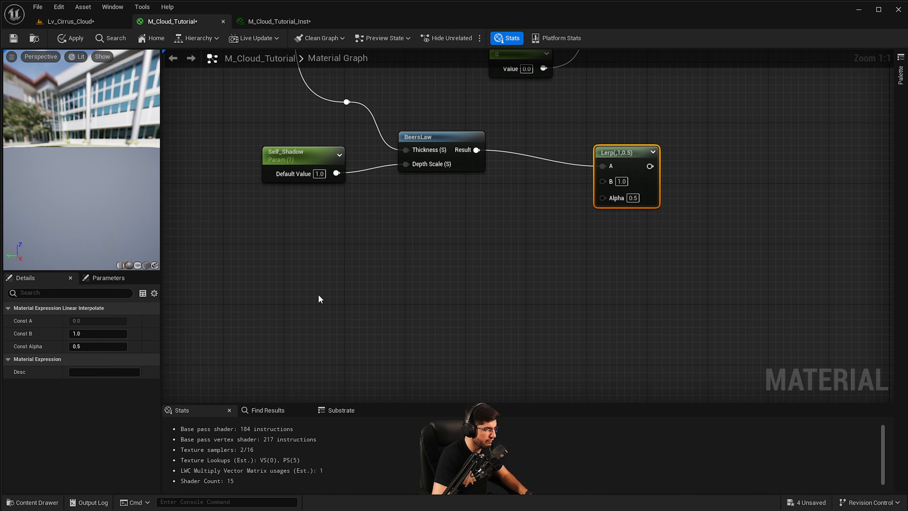
# Add a white Constant3Vector (1,1,1) below BeersLaw and connect it to the Lerp node's B input
pyautogui.click(319, 295)
pyautogui.click(319, 295)
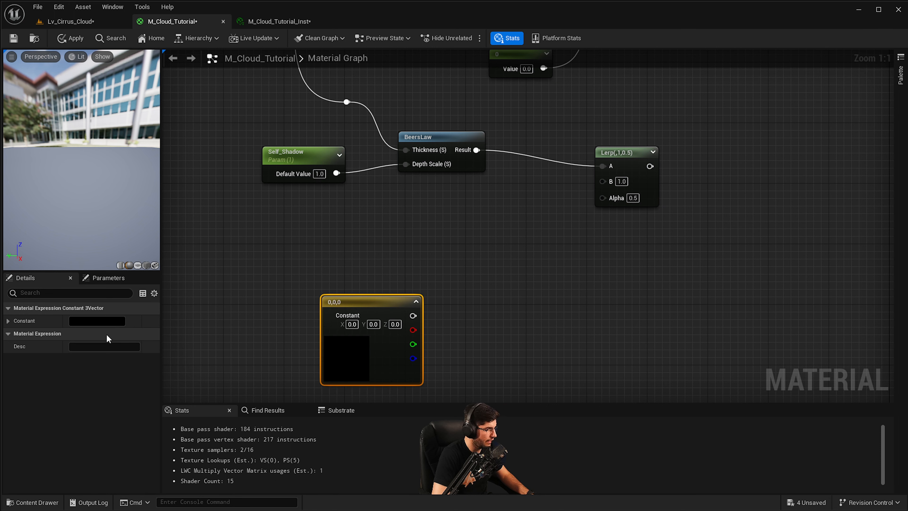
pyautogui.click(98, 320)
pyautogui.moveTo(233, 450); pyautogui.dragTo(233, 359)
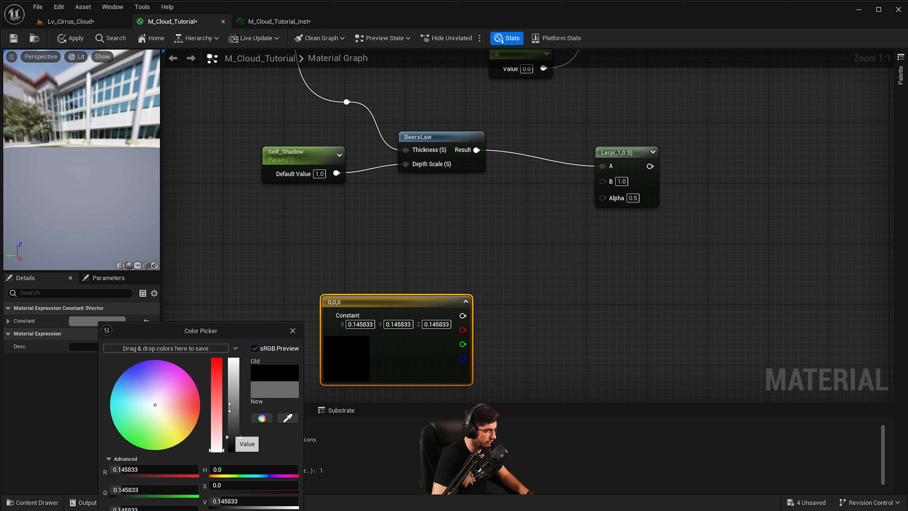
pyautogui.click(247, 510)
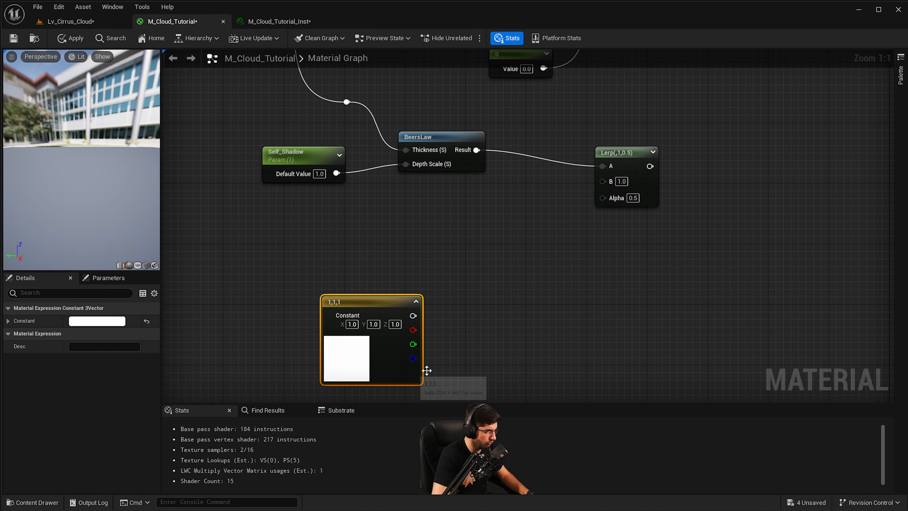
pyautogui.moveTo(462, 326); pyautogui.dragTo(443, 321, button='right')
pyautogui.moveTo(392, 308); pyautogui.dragTo(581, 174)
# Convert the white Constant3Vector to a parameter named Sub Scattering Color
pyautogui.rightClick(319, 368)
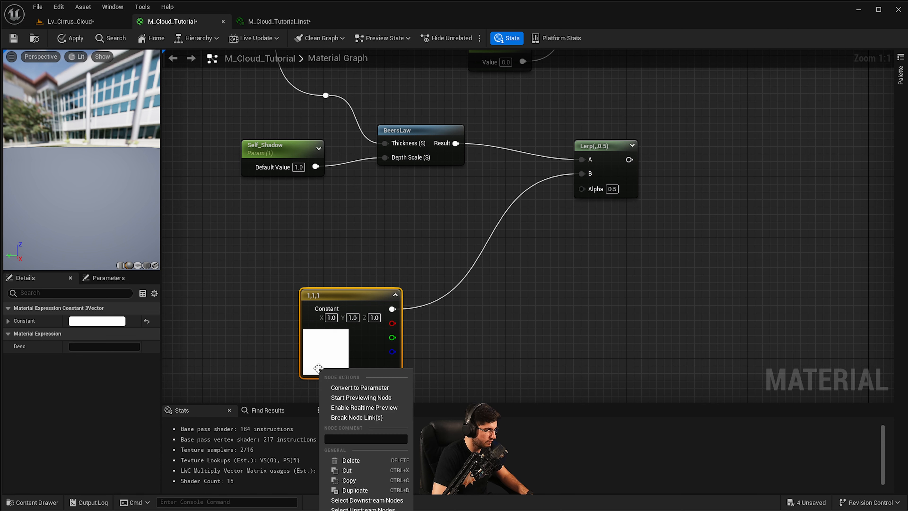
pyautogui.click(346, 388)
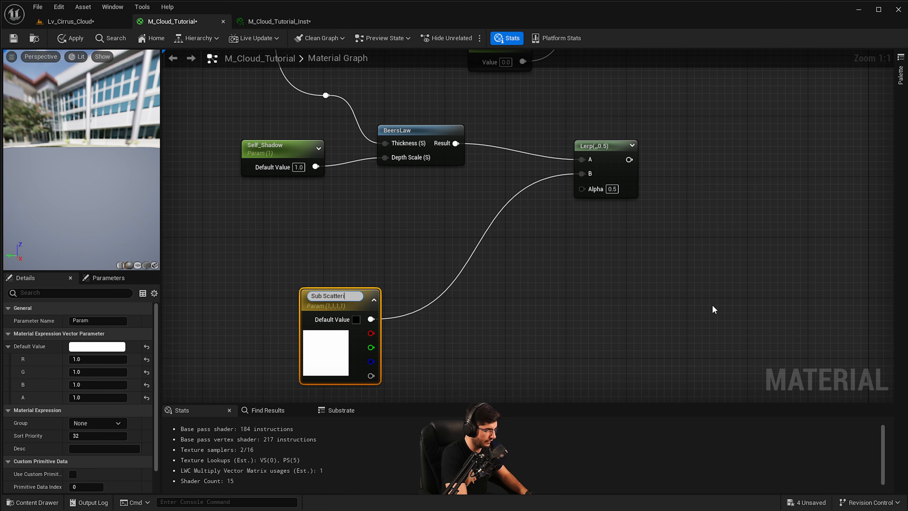
pyautogui.write('Sub Scattering Color')
pyautogui.press('Return')
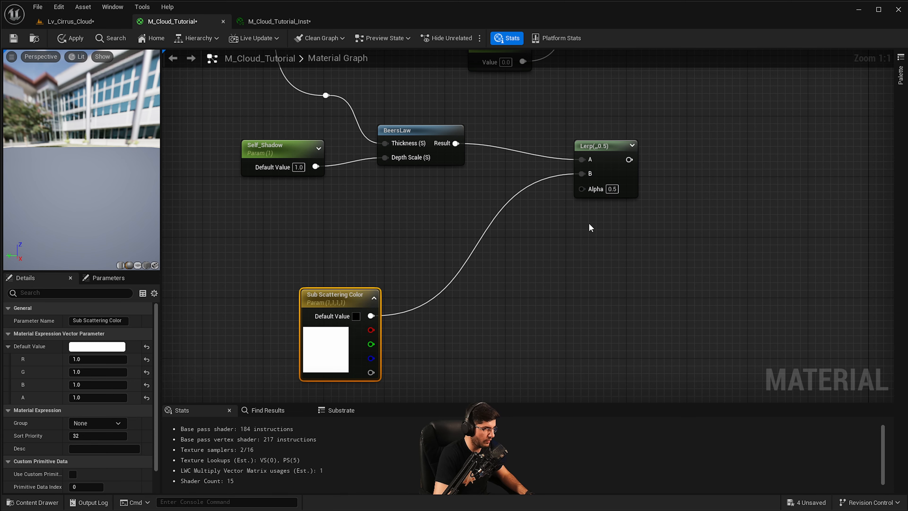
# Nudge the BeersLaw node so its Depth Scale input lines up with the Self_Shadow output
pyautogui.moveTo(669, 142); pyautogui.dragTo(750, 159, button='right')
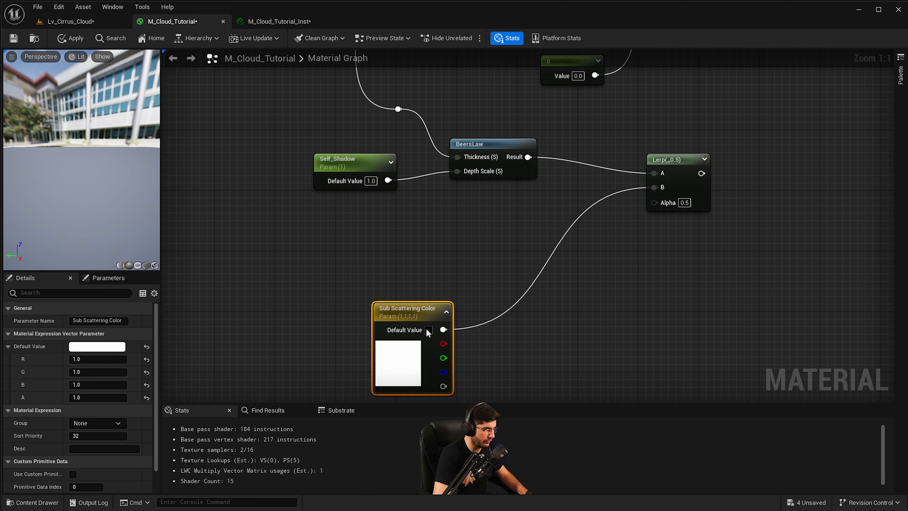
pyautogui.moveTo(598, 301); pyautogui.dragTo(568, 309, button='right')
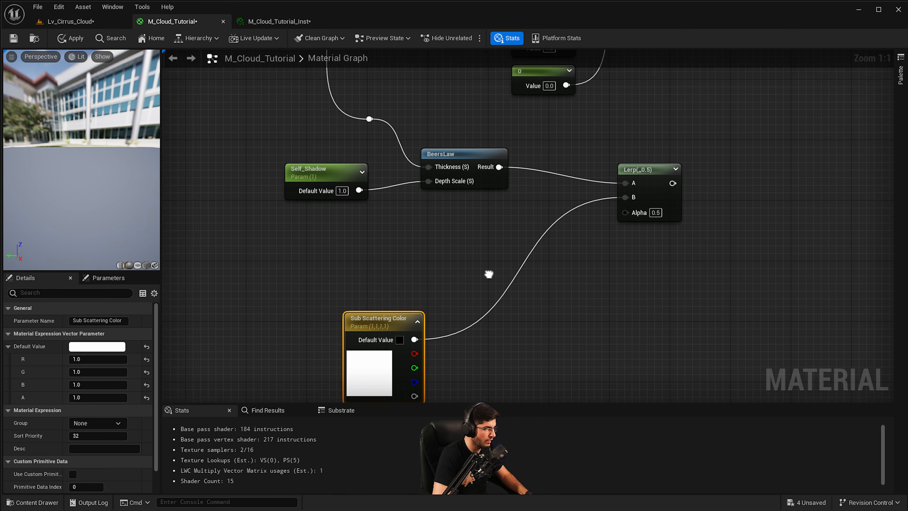
pyautogui.moveTo(624, 258); pyautogui.dragTo(648, 294, button='right')
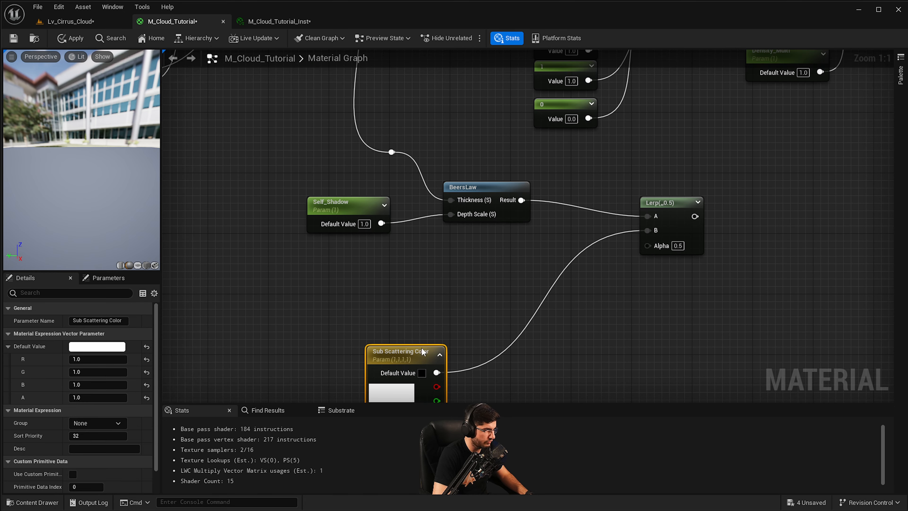
pyautogui.moveTo(452, 329); pyautogui.dragTo(559, 201, button='right')
pyautogui.moveTo(565, 183); pyautogui.dragTo(569, 193)
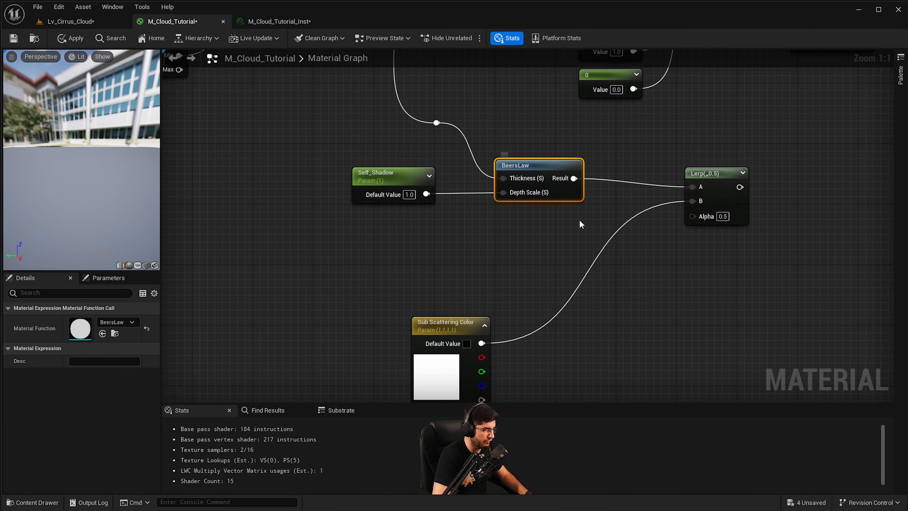
pyautogui.moveTo(579, 219); pyautogui.dragTo(583, 224, button='right')
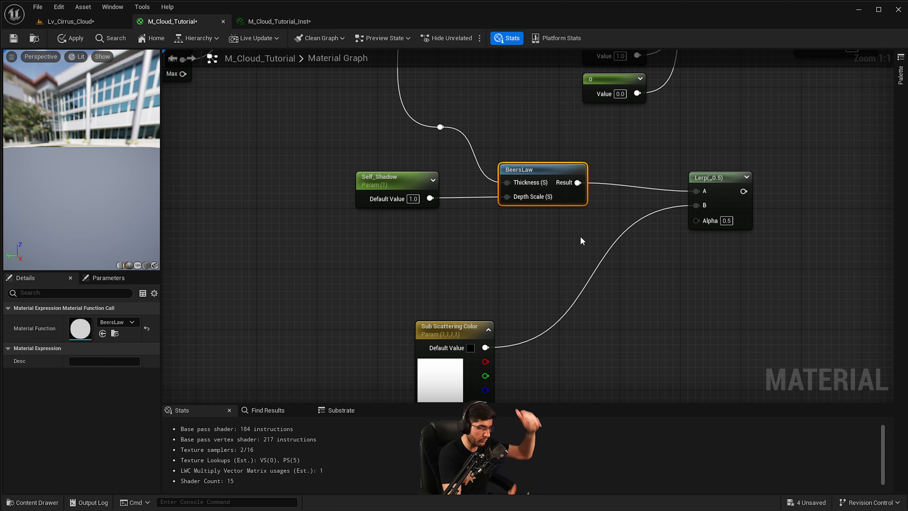
pyautogui.moveTo(580, 238); pyautogui.dragTo(574, 186, button='right')
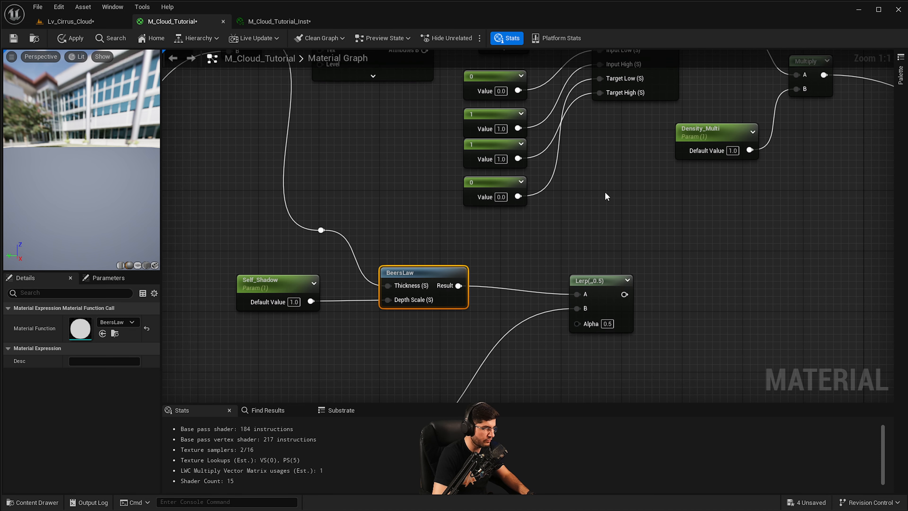
pyautogui.moveTo(369, 267); pyautogui.dragTo(360, 217, button='right')
pyautogui.moveTo(461, 229); pyautogui.dragTo(433, 255, button='right')
# Insert a Multiply node between Scattering_Color and the material's Albedo input, using Scattering_Color as A
pyautogui.moveTo(423, 262); pyautogui.dragTo(646, 246)
pyautogui.moveTo(634, 247); pyautogui.dragTo(634, 248, button='right')
pyautogui.moveTo(592, 206); pyautogui.dragTo(536, 270, button='right')
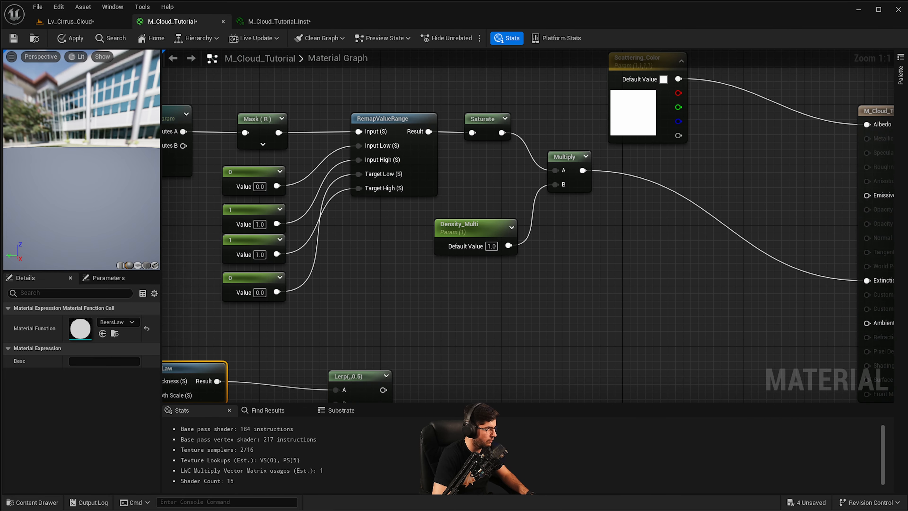
pyautogui.moveTo(738, 192); pyautogui.dragTo(641, 252, button='right')
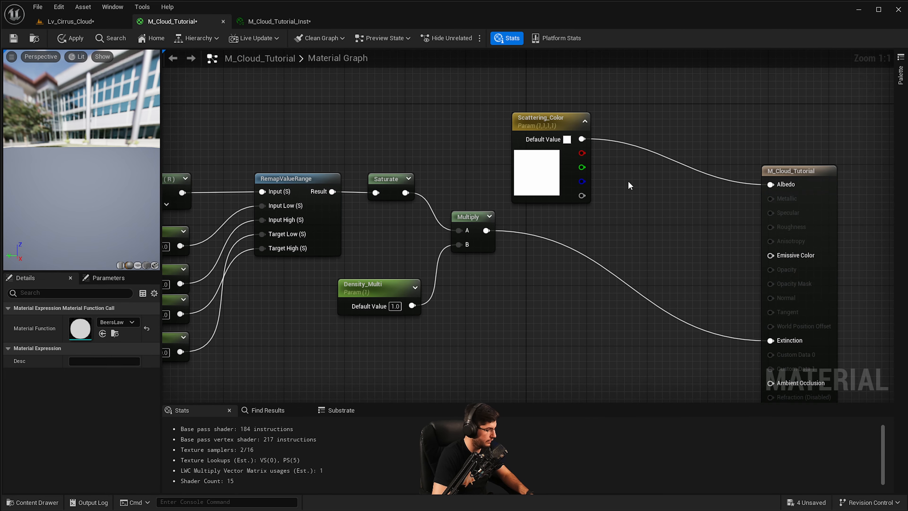
pyautogui.click(649, 195)
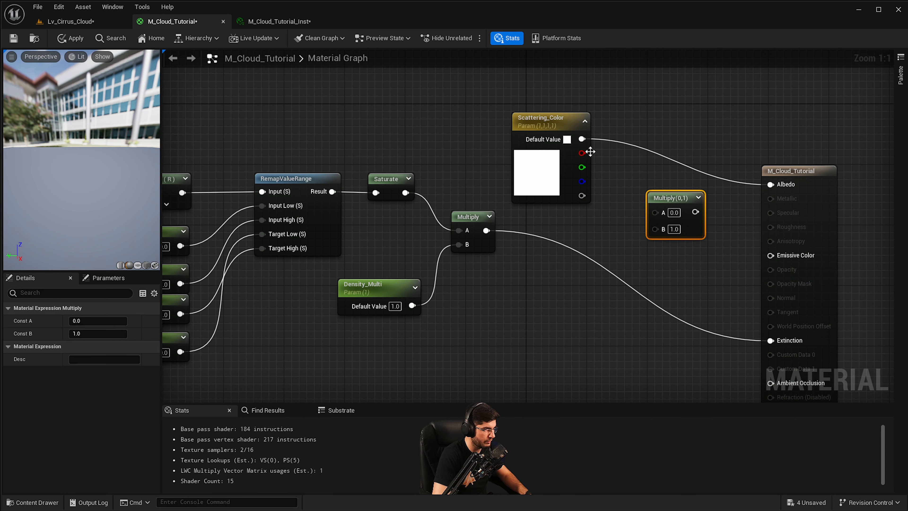
pyautogui.moveTo(581, 139); pyautogui.dragTo(770, 186)
# Connect the BeersLaw result to the B input of the Multiply node that feeds Albedo
pyautogui.moveTo(486, 399); pyautogui.dragTo(606, 263, button='right')
pyautogui.moveTo(408, 299); pyautogui.dragTo(627, 290)
pyautogui.moveTo(645, 247); pyautogui.dragTo(668, 136, button='right')
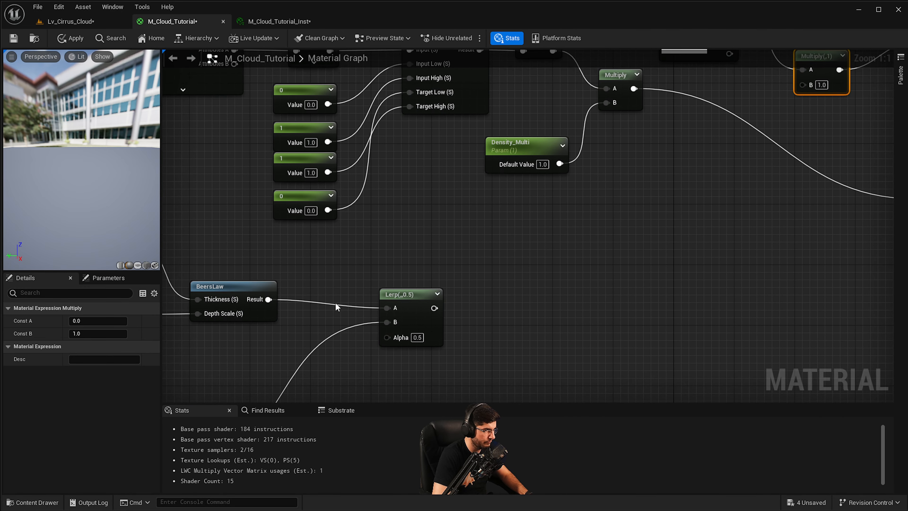
pyautogui.moveTo(268, 299); pyautogui.dragTo(803, 231)
# Undock the M_Cloud_Tutorial_Inst editor into a floating window and place it beside the cloud over the Lv_Cirrus_Cloud viewport
pyautogui.click(63, 25)
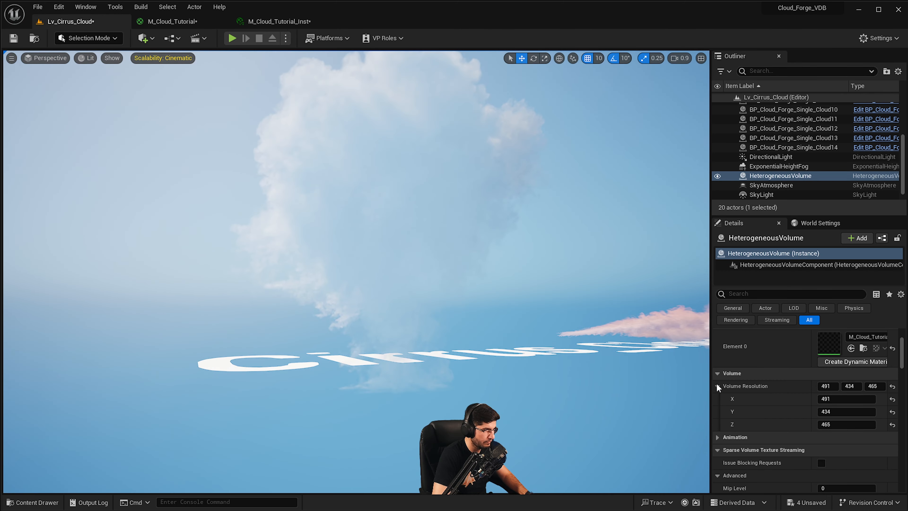
pyautogui.click(277, 21)
pyautogui.moveTo(278, 21); pyautogui.dragTo(536, 126)
pyautogui.click(86, 25)
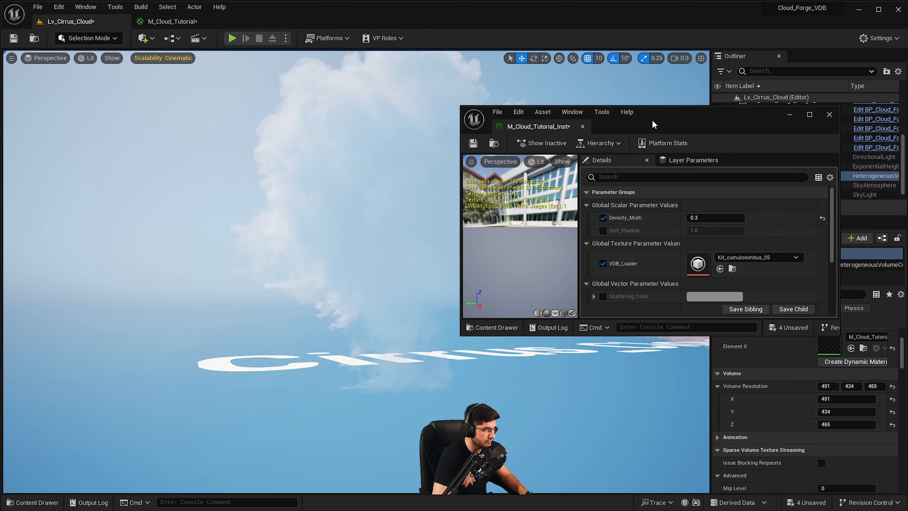
pyautogui.moveTo(715, 114); pyautogui.dragTo(774, 161)
# Enable the Self_Shadow override in M_Cloud_Tutorial_Inst and set it to 5.0
pyautogui.click(661, 278)
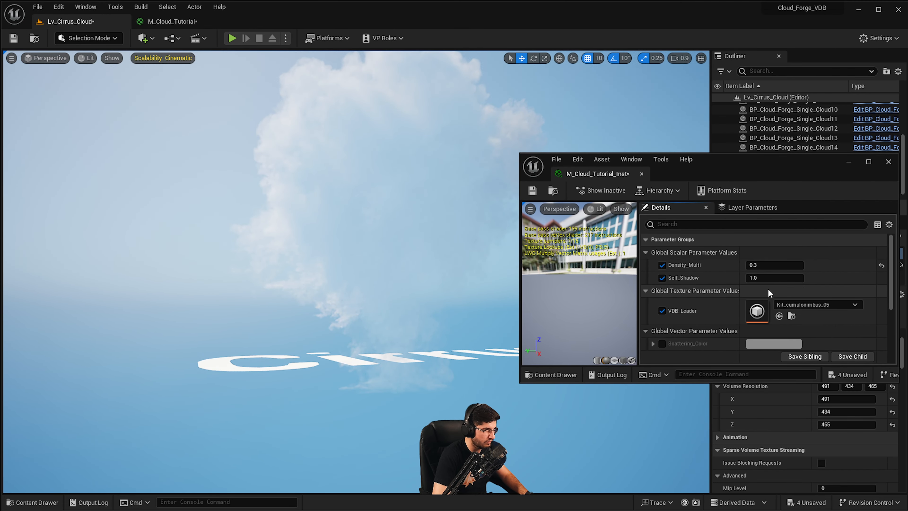
pyautogui.moveTo(759, 278); pyautogui.dragTo(768, 280)
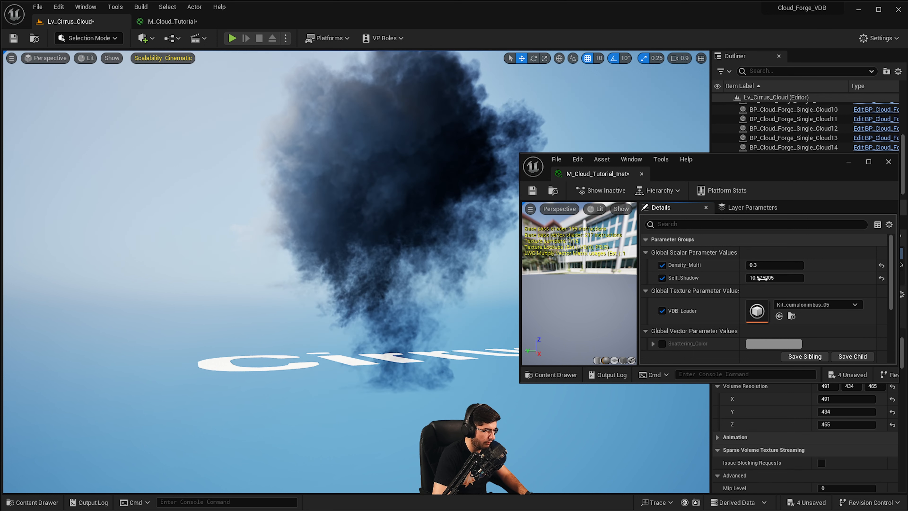
pyautogui.write('5.0')
pyautogui.press('Return')
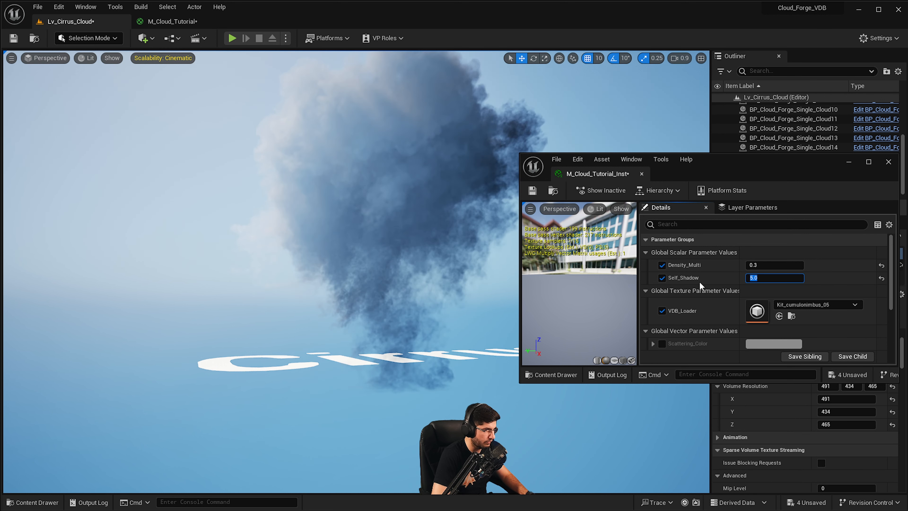
pyautogui.moveTo(338, 254); pyautogui.dragTo(325, 350, button='right')
pyautogui.press('Delete')
pyautogui.press('g')
pyautogui.press('g')
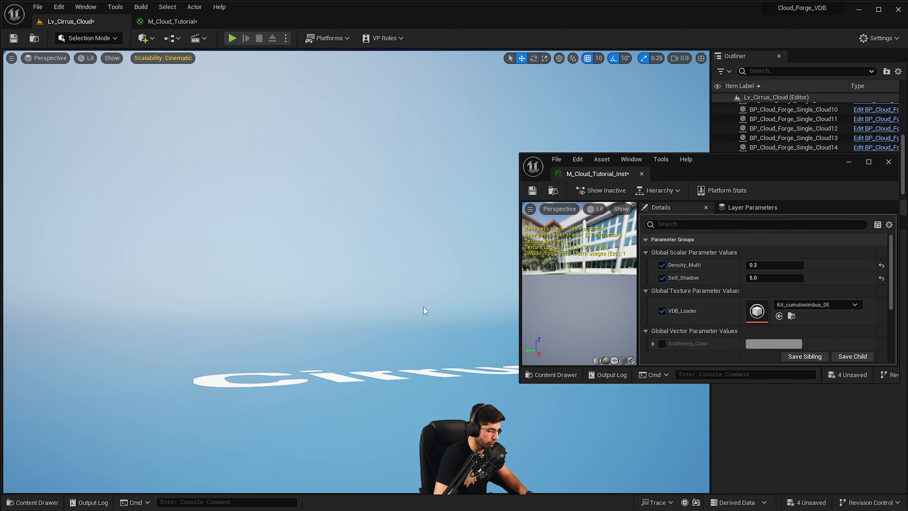
pyautogui.press('g')
pyautogui.moveTo(422, 305); pyautogui.dragTo(323, 219, button='right')
pyautogui.press('g')
pyautogui.press('g')
pyautogui.hotkey('ctrl', 'z')
# Examine the self-shadowed cloud in the level viewport from another camera position
pyautogui.press('w')
pyautogui.press('d')
pyautogui.press('d')
pyautogui.press('q')
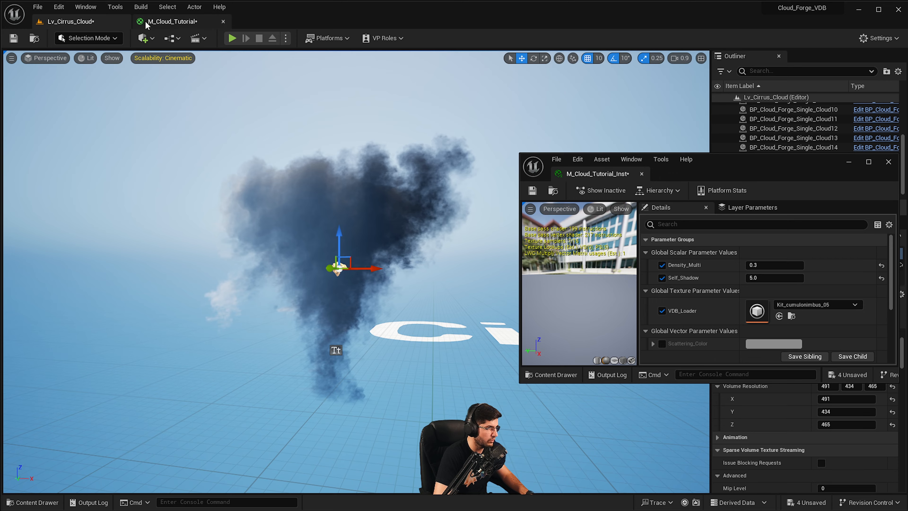
# In M_Cloud_Tutorial, feed the Albedo Multiply's B input from a Lerp blending BeersLaw in A with a Sub Scattering Color parameter in B
pyautogui.click(153, 22)
pyautogui.moveTo(448, 247); pyautogui.dragTo(385, 217, button='right')
pyautogui.moveTo(732, 168); pyautogui.dragTo(907, 190)
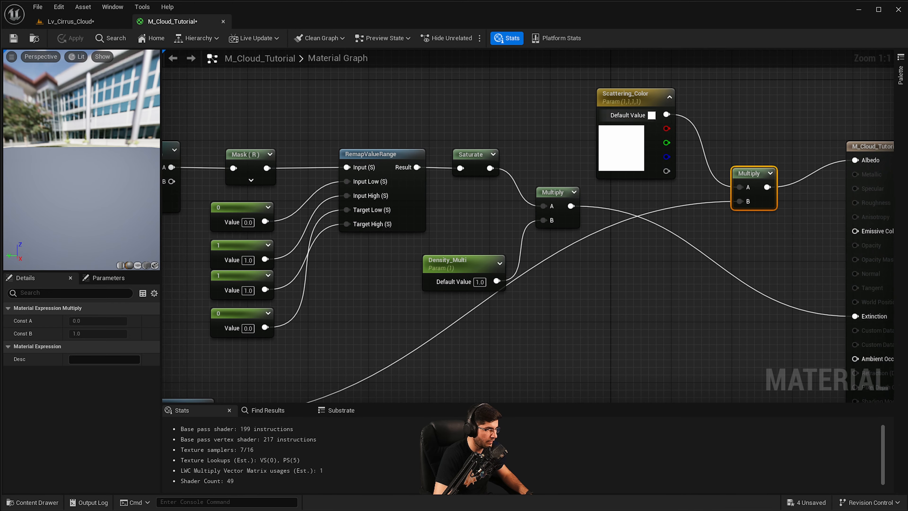
pyautogui.moveTo(755, 287); pyautogui.dragTo(716, 262, button='right')
pyautogui.moveTo(587, 307); pyautogui.dragTo(610, 262, button='right')
pyautogui.moveTo(644, 184); pyautogui.dragTo(647, 237, button='right')
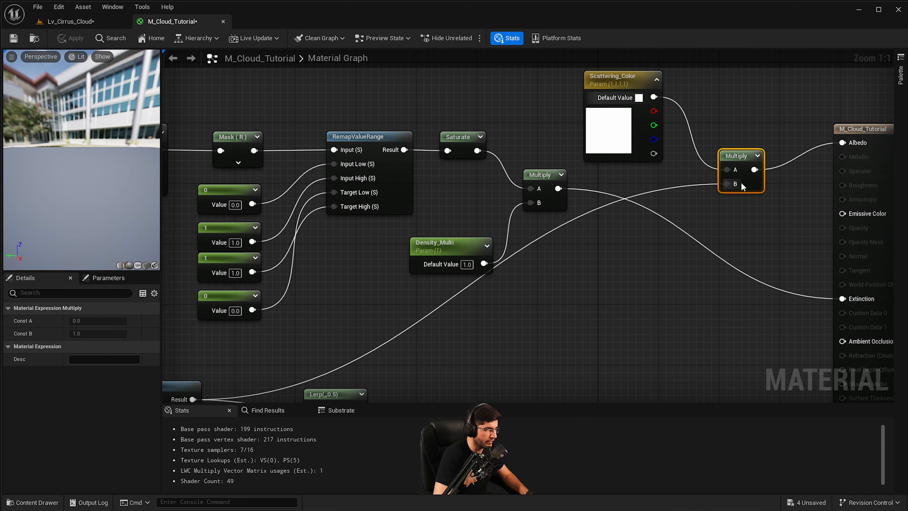
pyautogui.keyDown('alt'); pyautogui.click(724, 184); pyautogui.keyUp('alt')
pyautogui.moveTo(490, 316); pyautogui.dragTo(679, 116, button='right')
pyautogui.moveTo(550, 208); pyautogui.dragTo(771, 156)
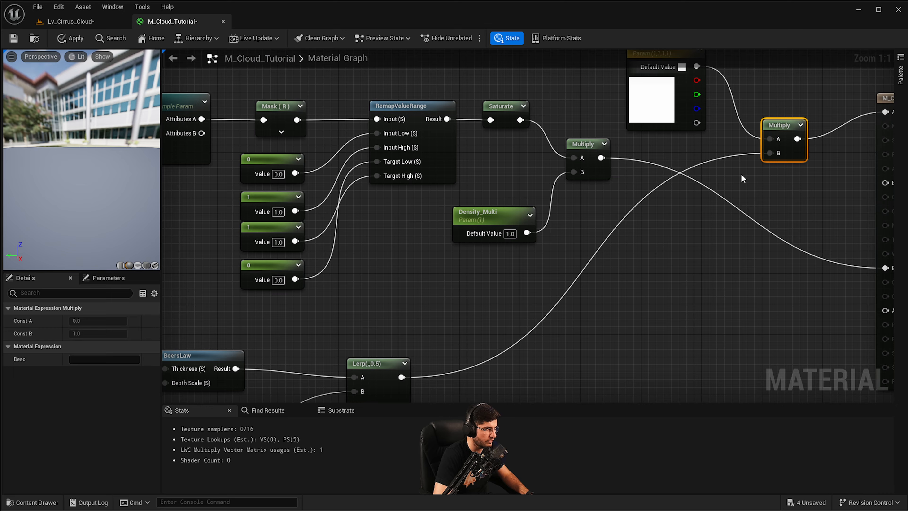
# Add a DotProduct node and a three-component constant vector between the BeersLaw and Sub Scattering Color nodes
pyautogui.moveTo(740, 173); pyautogui.dragTo(599, 298, button='right')
pyautogui.moveTo(486, 288); pyautogui.dragTo(667, 162, button='right')
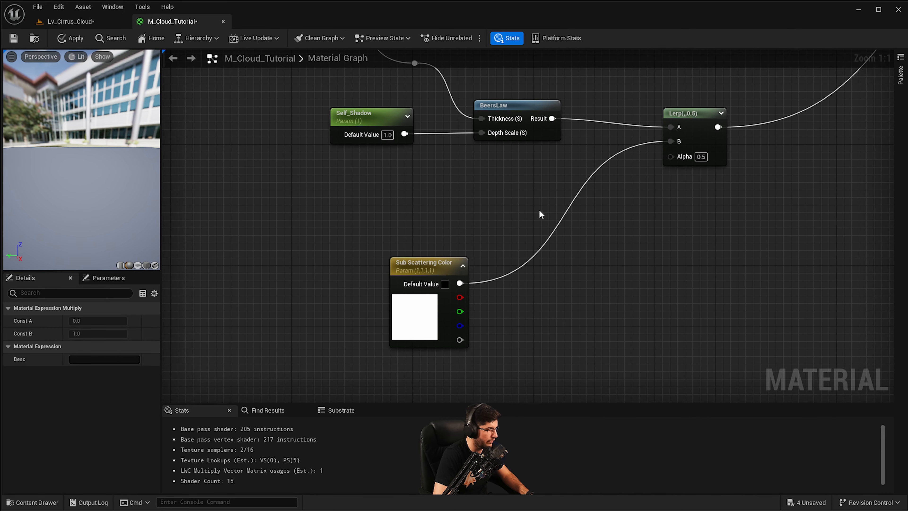
pyautogui.moveTo(454, 214); pyautogui.dragTo(475, 260, button='right')
pyautogui.rightClick(501, 227)
pyautogui.write('dot')
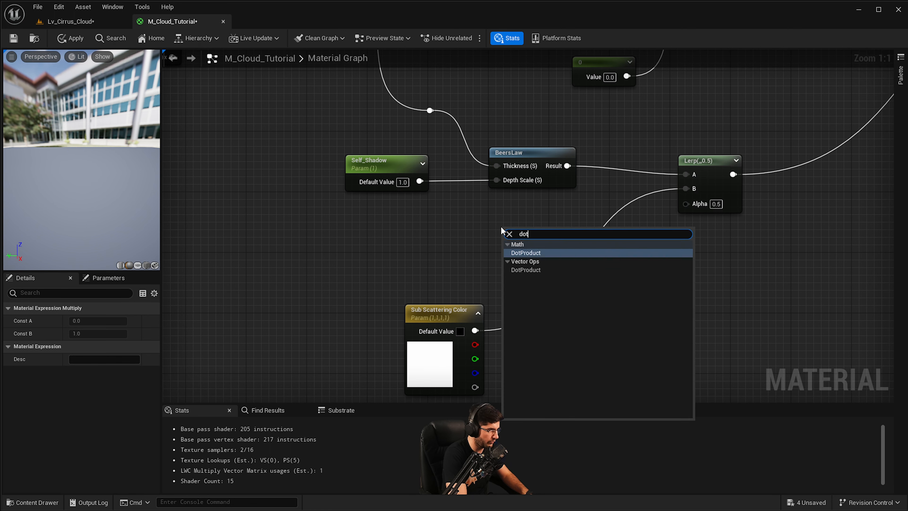
pyautogui.press('Return')
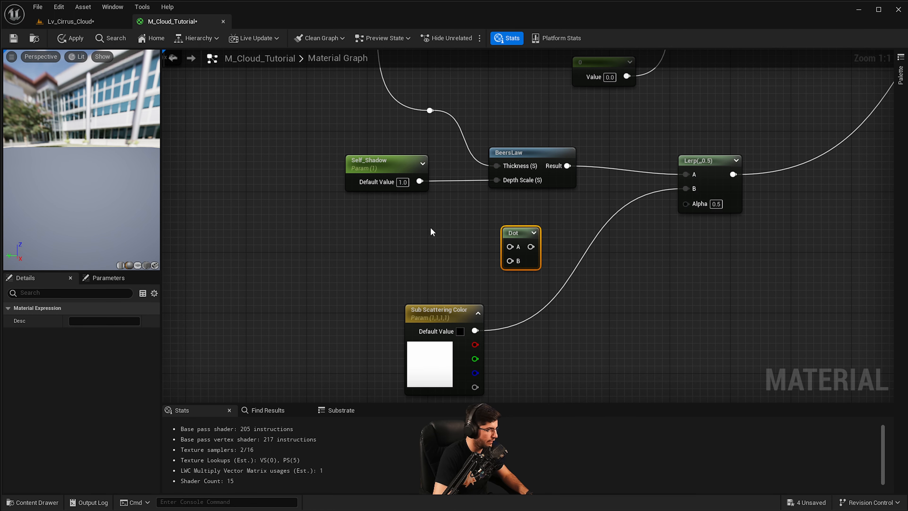
pyautogui.click(385, 229)
pyautogui.click(328, 239)
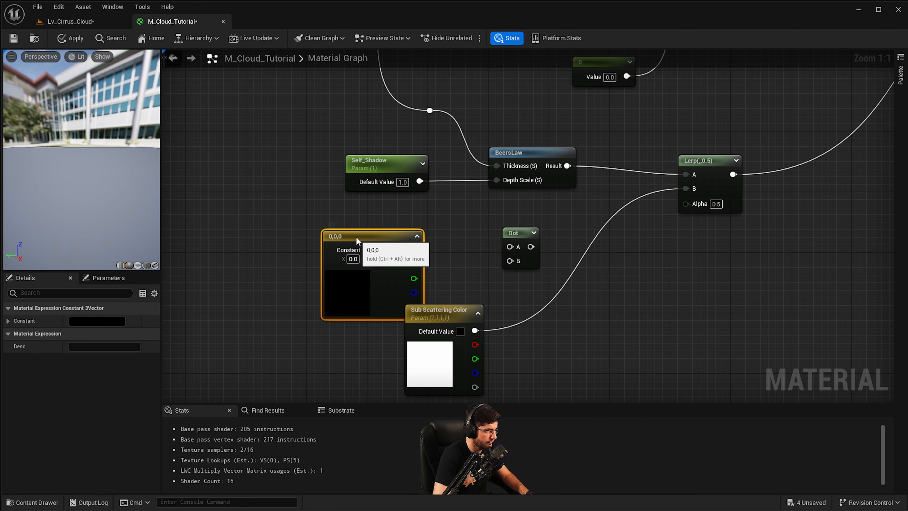
# Wire the constant vector to Dot's B, the rerouted Divide output to Dot's A, and Dot's output to the Lerp's Alpha
pyautogui.moveTo(375, 241); pyautogui.dragTo(509, 261)
pyautogui.moveTo(511, 226); pyautogui.dragTo(499, 270, button='right')
pyautogui.moveTo(418, 153); pyautogui.dragTo(502, 290)
pyautogui.moveTo(502, 197); pyautogui.dragTo(505, 328, button='right')
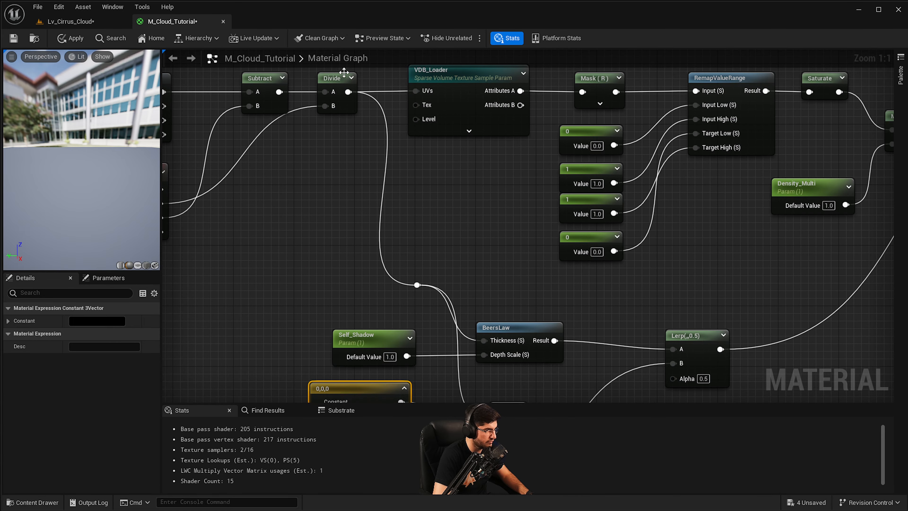
pyautogui.moveTo(436, 233); pyautogui.dragTo(407, 70, button='right')
pyautogui.moveTo(620, 190); pyautogui.dragTo(645, 200)
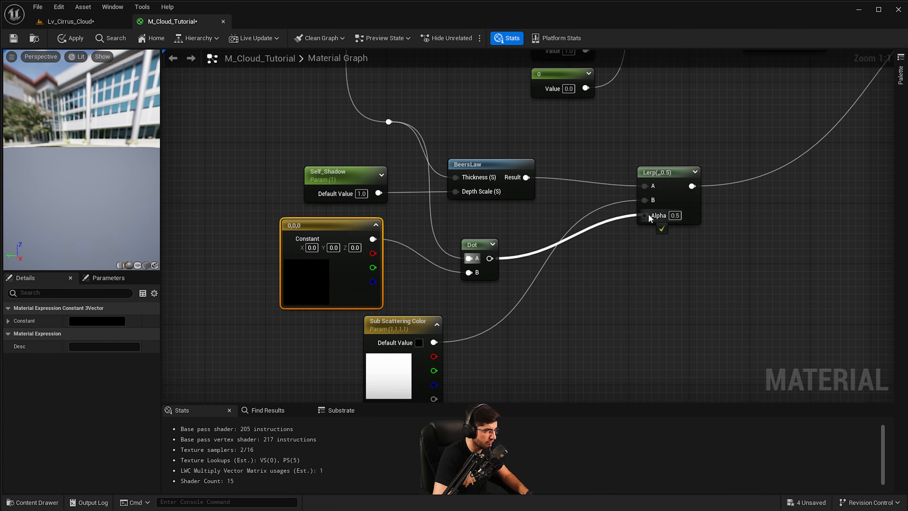
# Set the constant vector's Z component to 1.0 and apply the changes to M_Cloud_Tutorial
pyautogui.moveTo(332, 251); pyautogui.dragTo(442, 205, button='right')
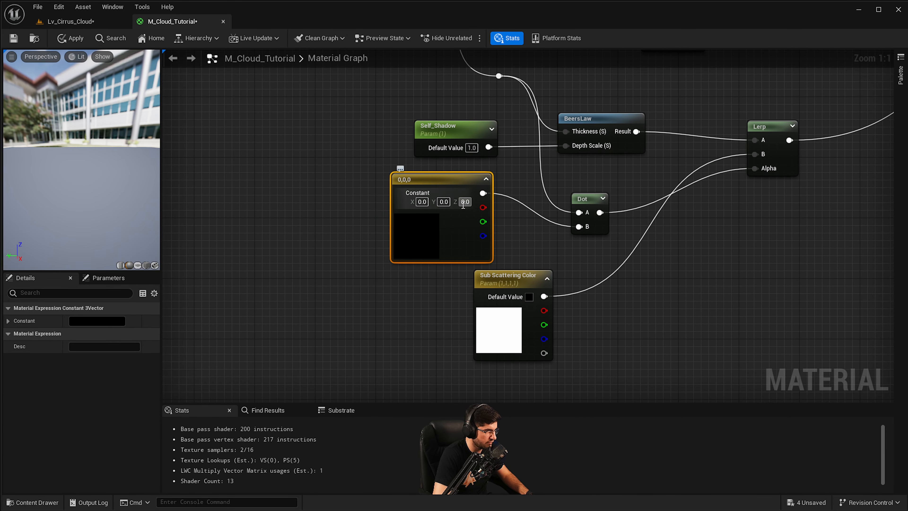
pyautogui.write('1')
pyautogui.press('Return')
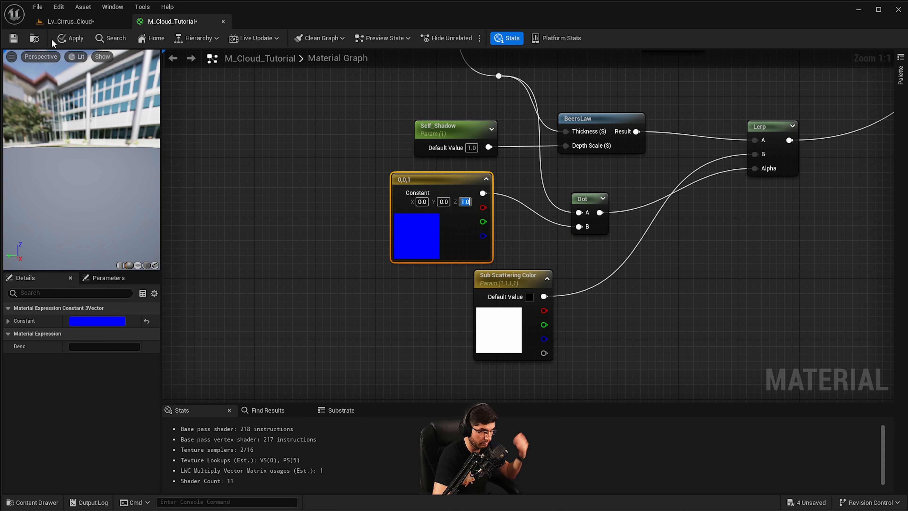
pyautogui.click(77, 40)
# Examine the vertical shading gradient on the cloud in Lv_Cirrus_Cloud and the vector parameters exposed in M_Cloud_Tutorial_Inst
pyautogui.moveTo(890, 99); pyautogui.dragTo(329, 391, button='right')
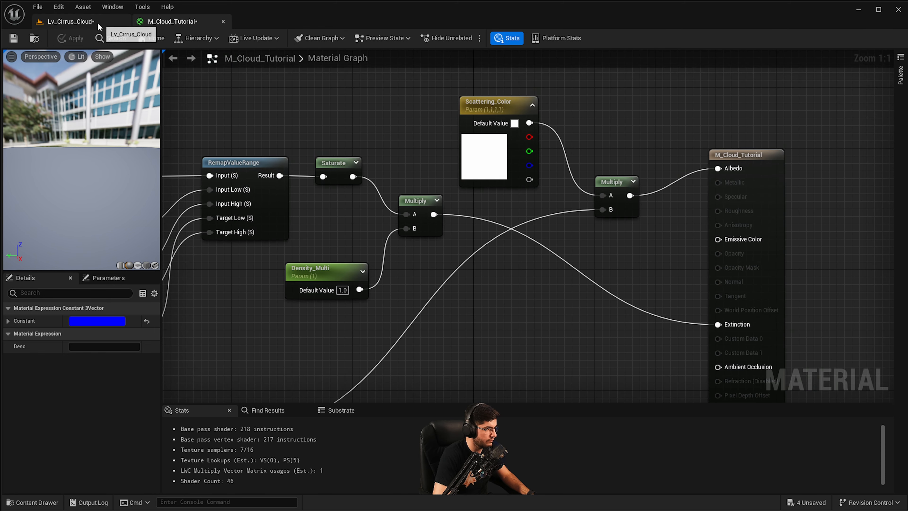
pyautogui.click(101, 23)
pyautogui.hotkey('alt', 'Tab')
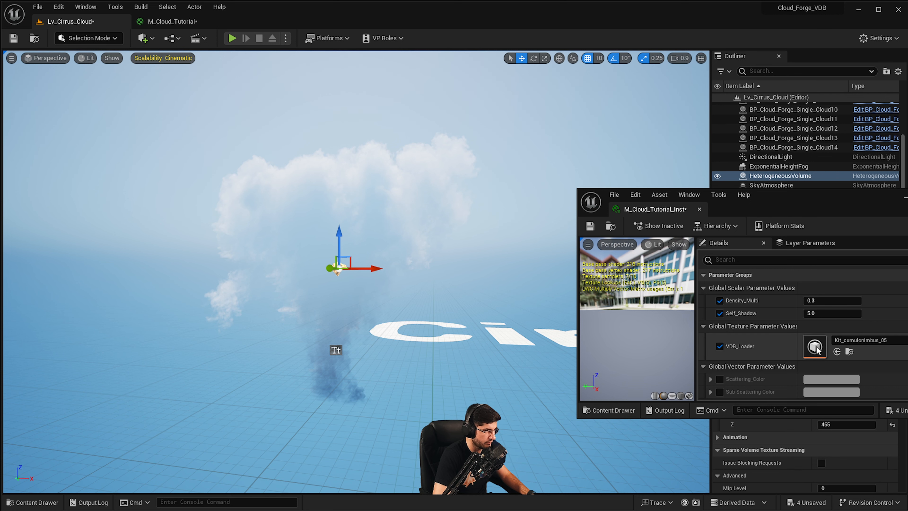
pyautogui.scroll(-4, 748, 339)
pyautogui.moveTo(358, 285); pyautogui.dragTo(375, 287, button='right')
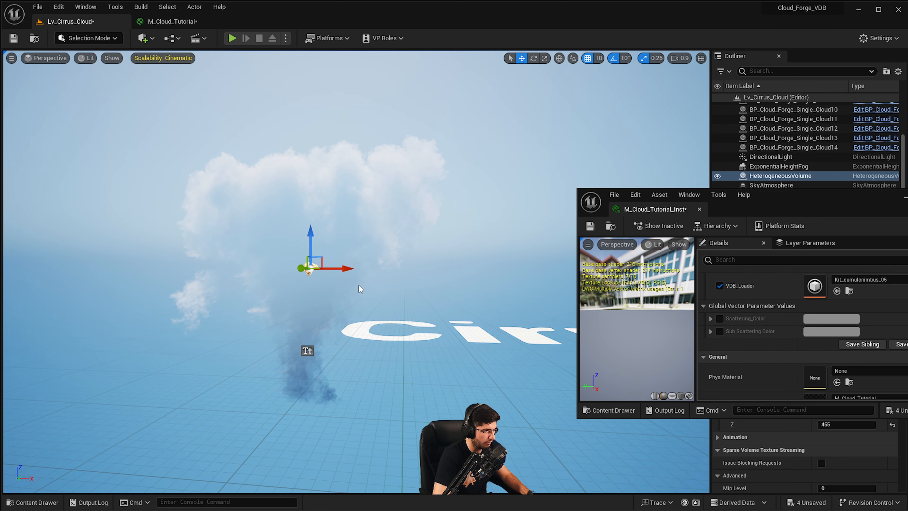
pyautogui.moveTo(413, 311); pyautogui.dragTo(379, 311, button='right')
# Try rotating the selected HeterogeneousVolume to test the shading gradient, and undo the rotation
pyautogui.press('e')
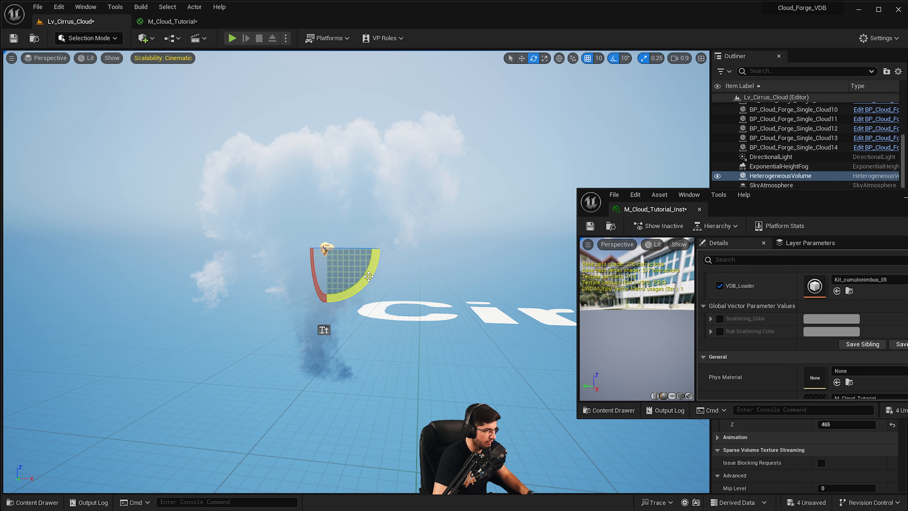
pyautogui.moveTo(368, 276); pyautogui.dragTo(285, 180)
pyautogui.hotkey('ctrl', 'z')
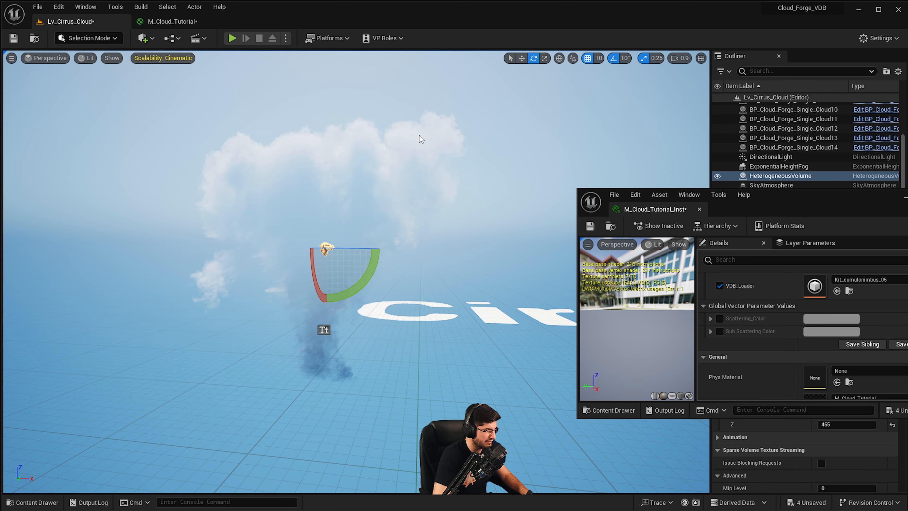
pyautogui.moveTo(259, 377); pyautogui.dragTo(312, 255, button='right')
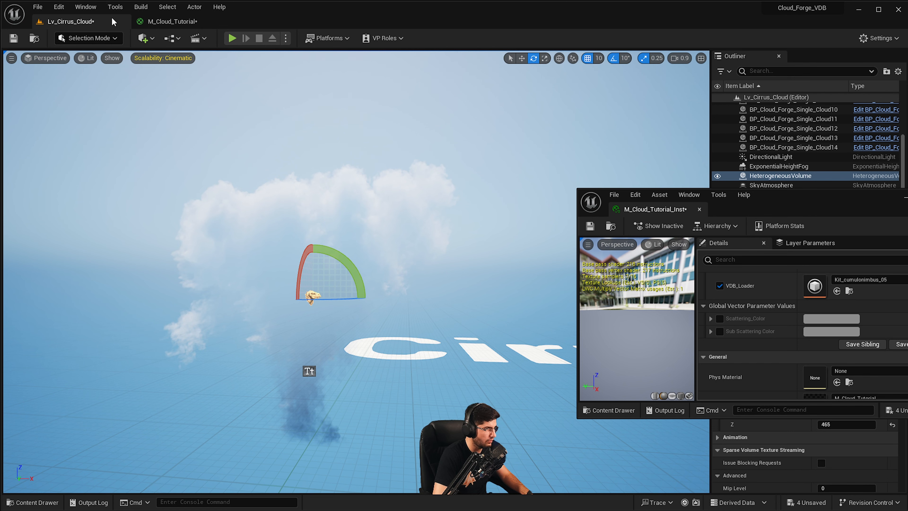
# Insert a OneMinus node between the Dot output and the Lerp's Alpha input in M_Cloud_Tutorial
pyautogui.click(154, 23)
pyautogui.moveTo(400, 260); pyautogui.dragTo(428, 68, button='right')
pyautogui.moveTo(320, 283); pyautogui.dragTo(563, 170, button='right')
pyautogui.moveTo(348, 251); pyautogui.dragTo(479, 204, button='right')
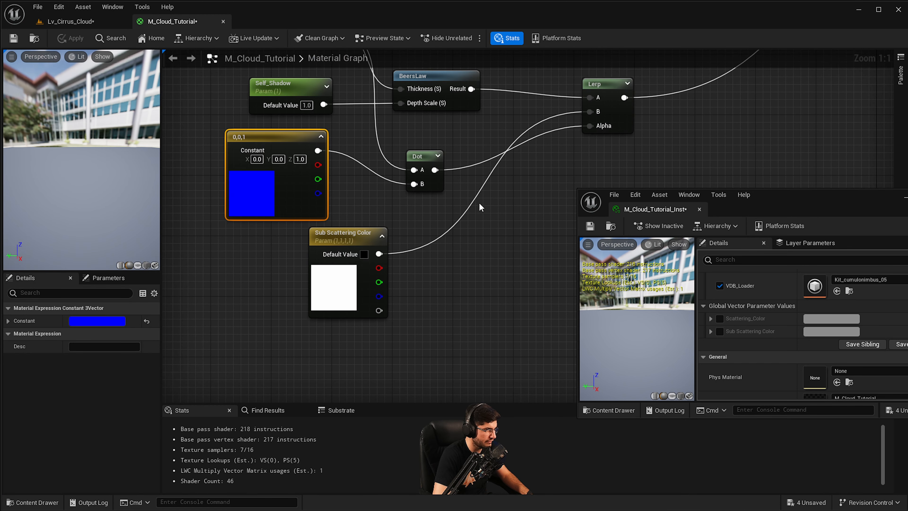
pyautogui.moveTo(417, 166); pyautogui.dragTo(363, 229, button='right')
pyautogui.rightClick(426, 239)
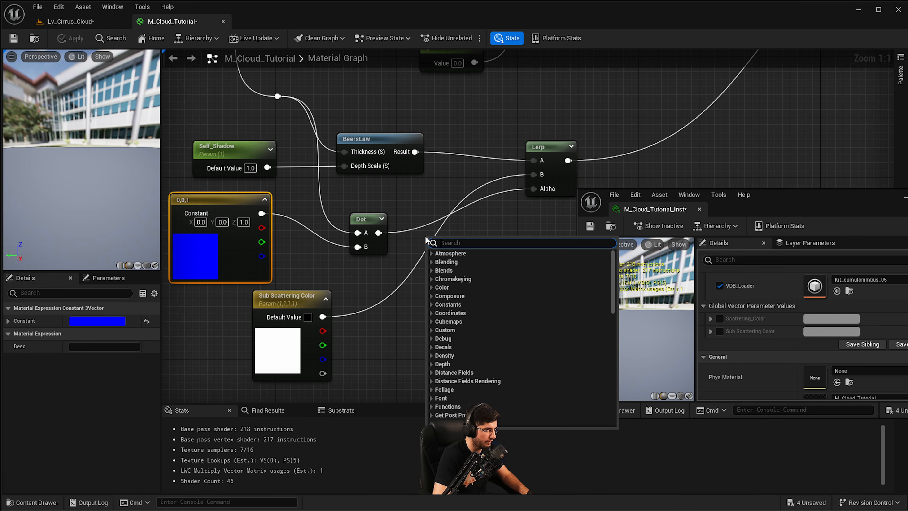
pyautogui.write('one')
pyautogui.press('Return')
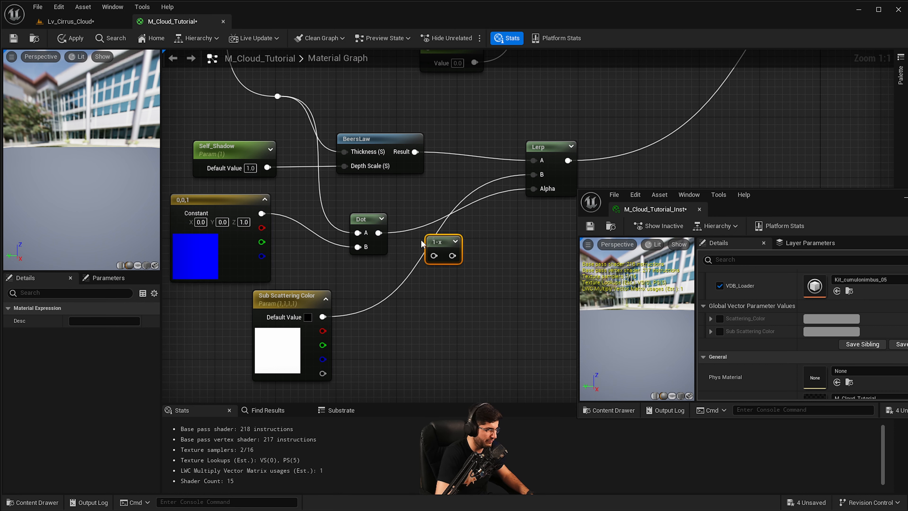
pyautogui.moveTo(378, 233); pyautogui.dragTo(534, 188)
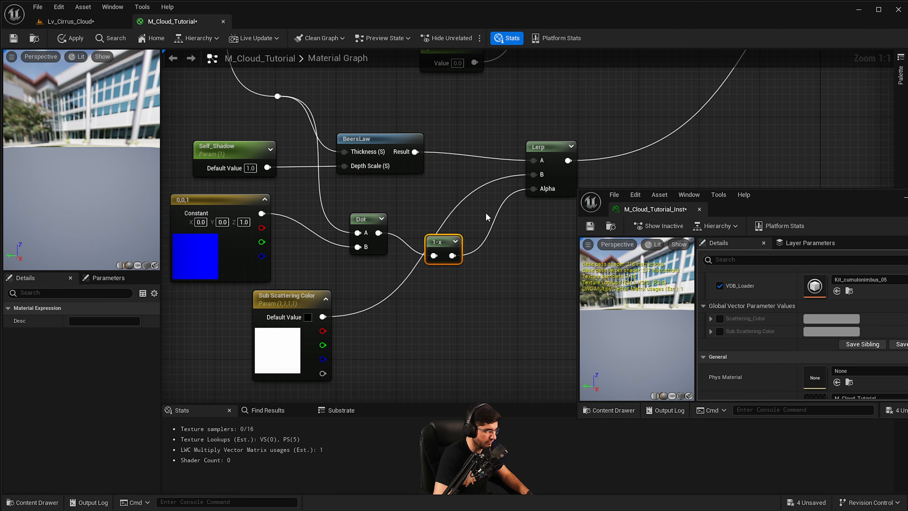
pyautogui.moveTo(534, 189); pyautogui.dragTo(487, 201, button='right')
# Raise Self_Shadow in M_Cloud_Tutorial_Inst to 28.177698 and inspect the cloud in the Lv_Cirrus_Cloud viewport
pyautogui.click(73, 21)
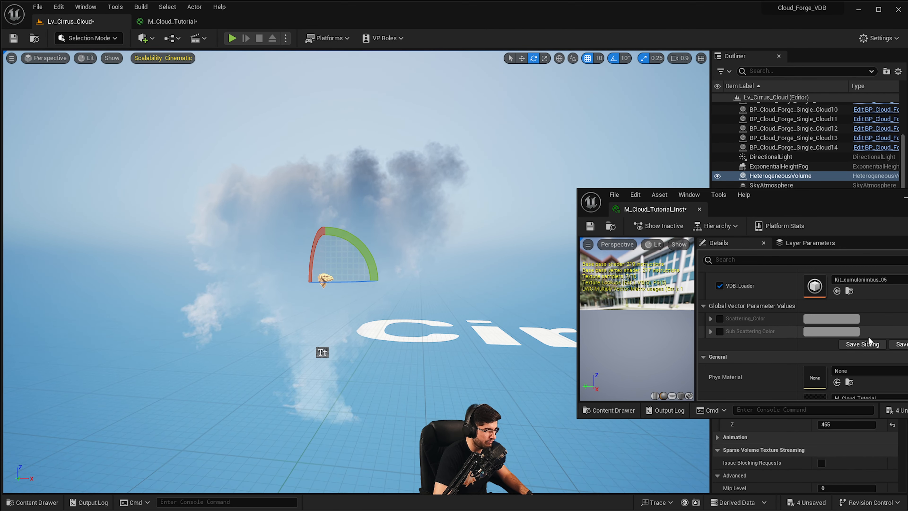
pyautogui.scroll(3, 801, 335)
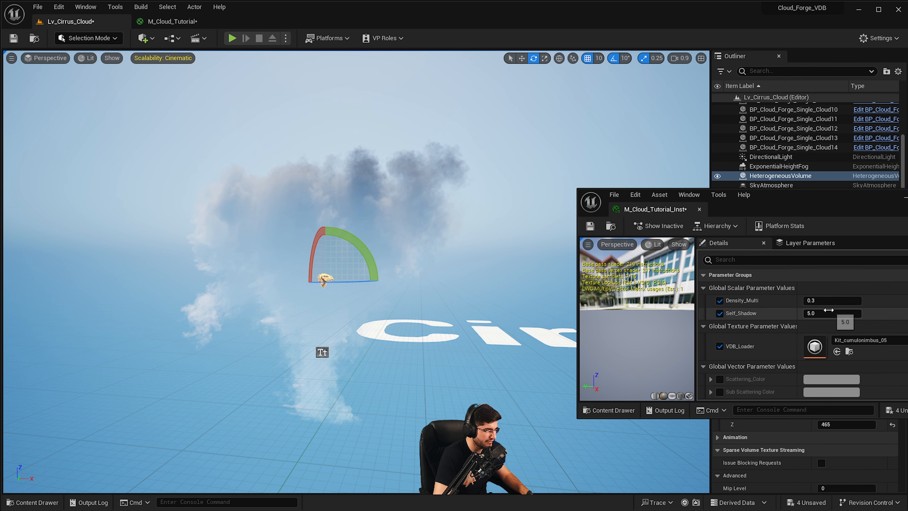
pyautogui.moveTo(822, 313); pyautogui.dragTo(834, 313)
pyautogui.moveTo(501, 279)
pyautogui.mouseDown(button='right')
pyautogui.moveTo(501, 350)
pyautogui.moveTo(500, 271)
pyautogui.mouseUp(button='right')
pyautogui.moveTo(298, 189); pyautogui.dragTo(297, 186, button='right')
pyautogui.press('q')
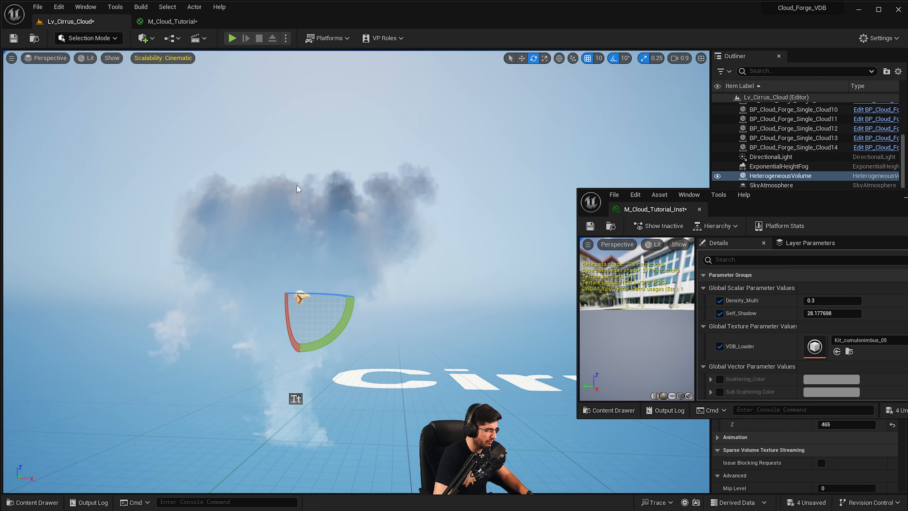
pyautogui.moveTo(261, 149); pyautogui.dragTo(249, 143, button='right')
# Reconnect Dot directly to the Lerp's Alpha, delete the OneMinus node, and apply M_Cloud_Tutorial
pyautogui.click(170, 22)
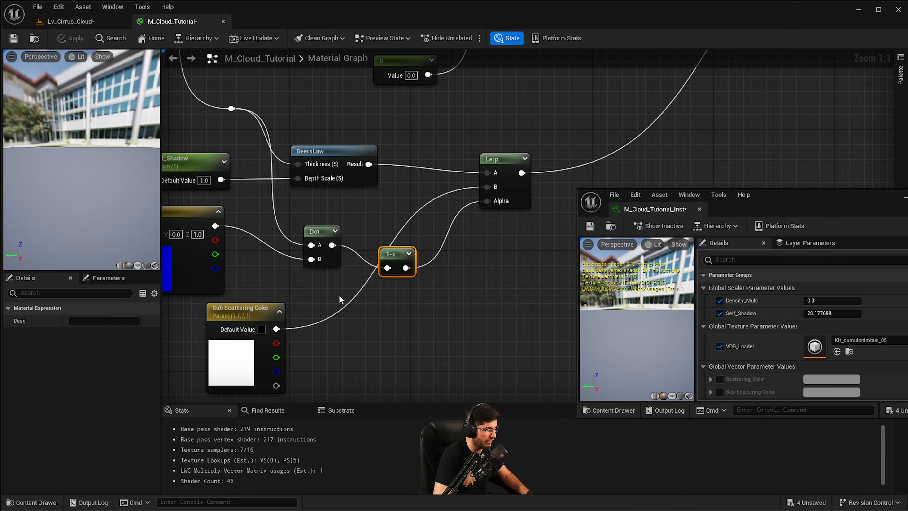
pyautogui.moveTo(332, 245); pyautogui.dragTo(486, 201)
pyautogui.click(411, 271)
pyautogui.press('Delete')
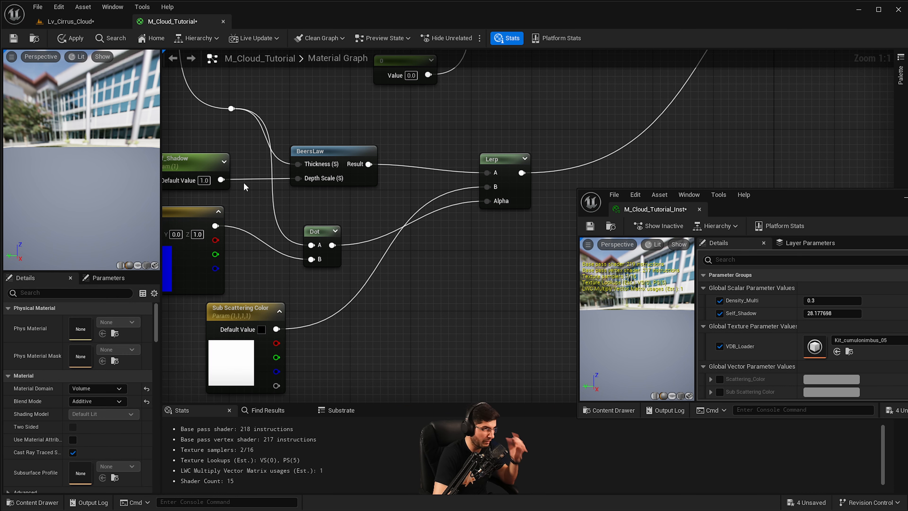
pyautogui.click(71, 38)
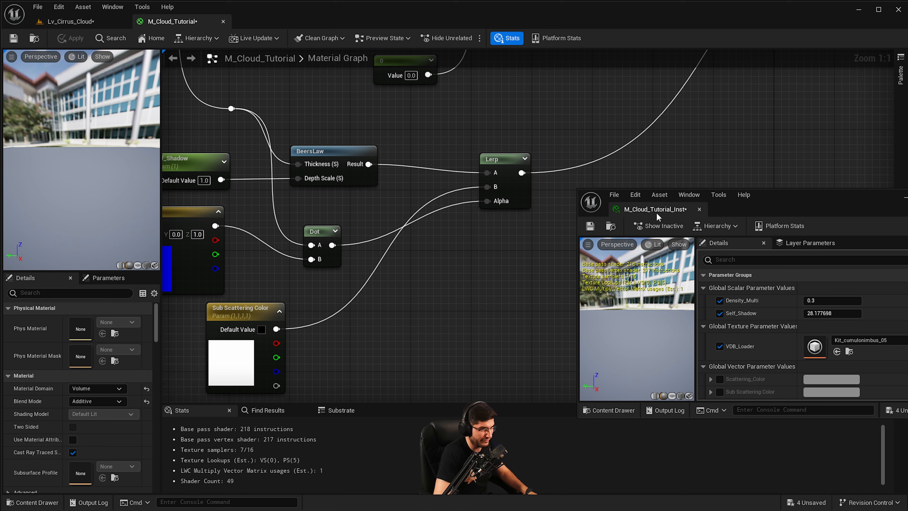
# Bring the M_Cloud_Tutorial_Inst window fully into view and move the Scattering_Color node farther from the Albedo Multiply
pyautogui.moveTo(709, 203); pyautogui.dragTo(660, 213)
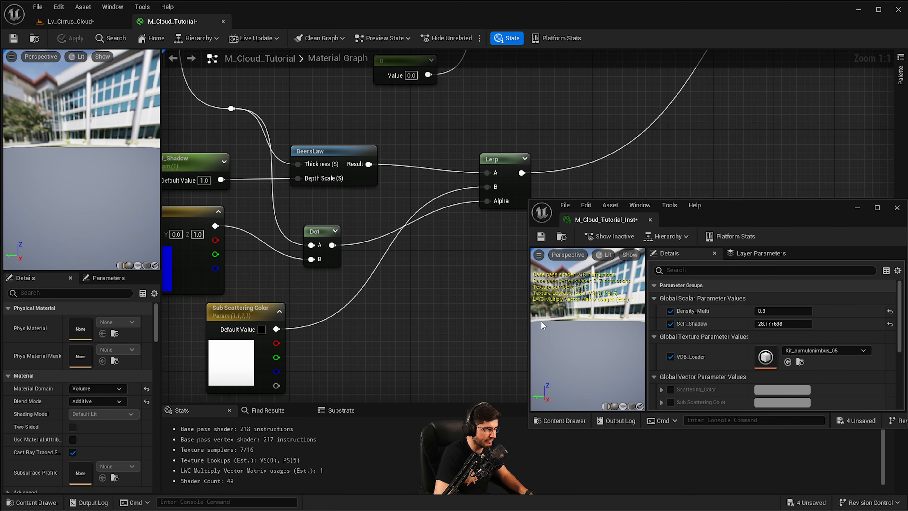
pyautogui.moveTo(476, 290); pyautogui.dragTo(429, 253, button='right')
pyautogui.moveTo(479, 145); pyautogui.dragTo(436, 197, button='right')
pyautogui.moveTo(411, 88); pyautogui.dragTo(335, 65)
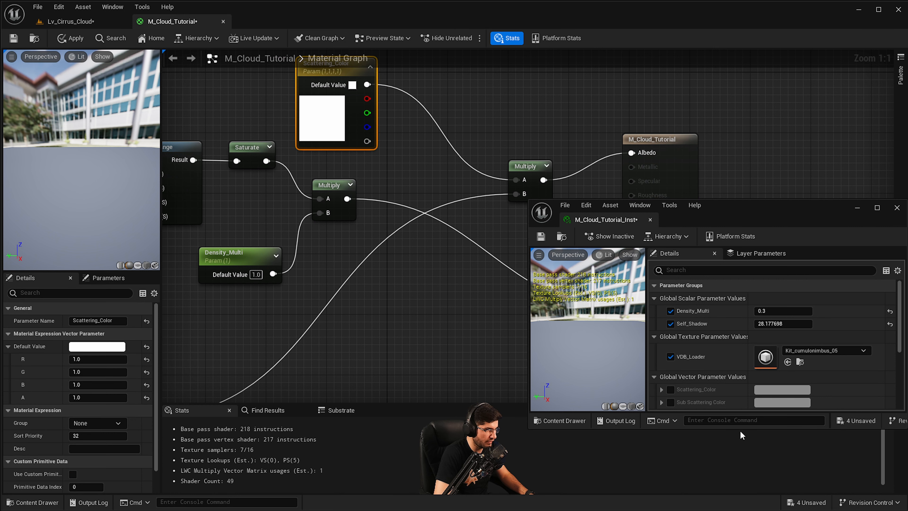
pyautogui.moveTo(432, 285); pyautogui.dragTo(412, 321, button='right')
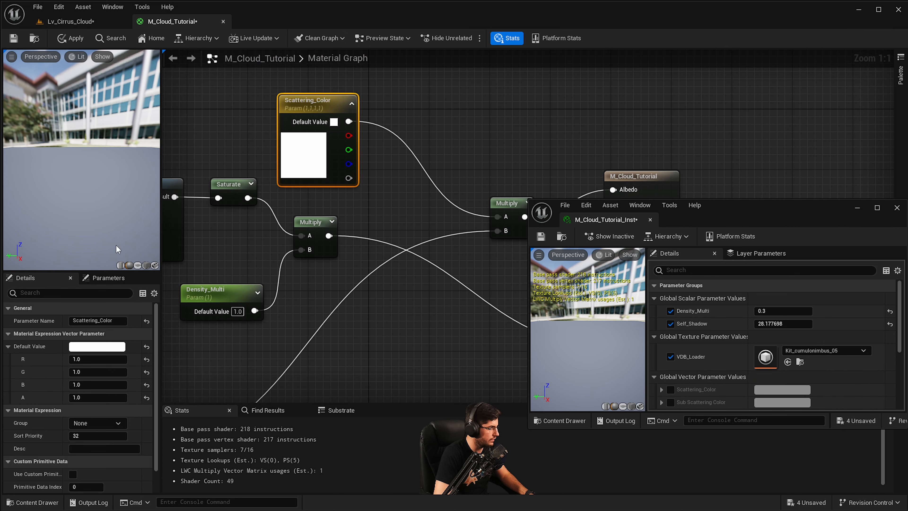
# Add a Desaturation node near the Albedo Multiply and move the instance window off the material graph
pyautogui.rightClick(485, 138)
pyautogui.write('de')
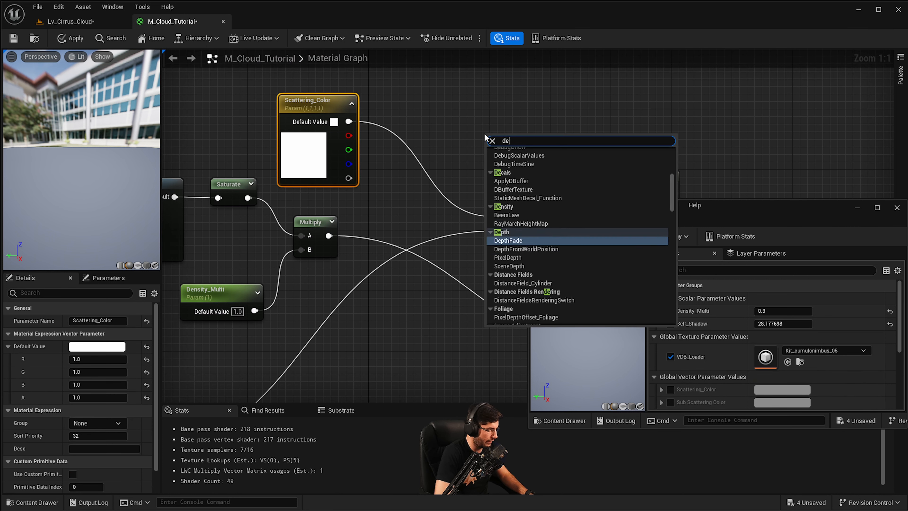
pyautogui.write('satu')
pyautogui.press('Return')
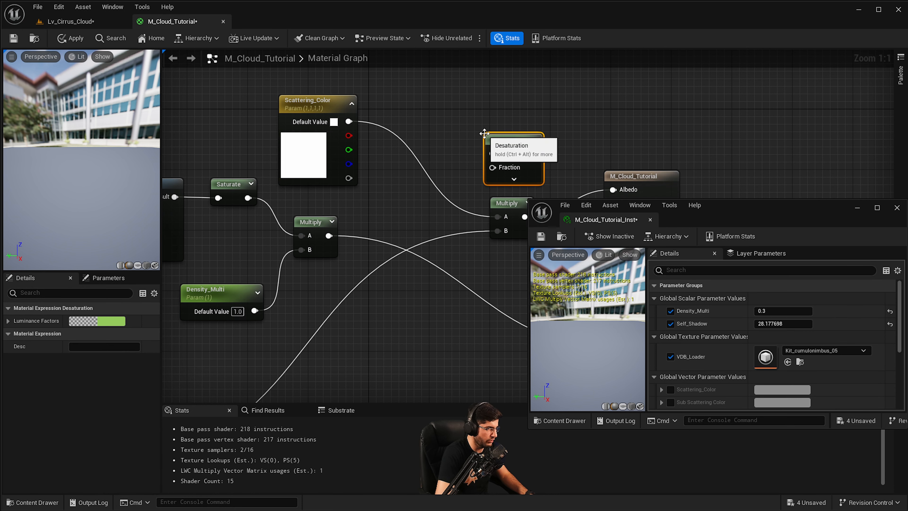
pyautogui.moveTo(703, 223); pyautogui.dragTo(907, 245)
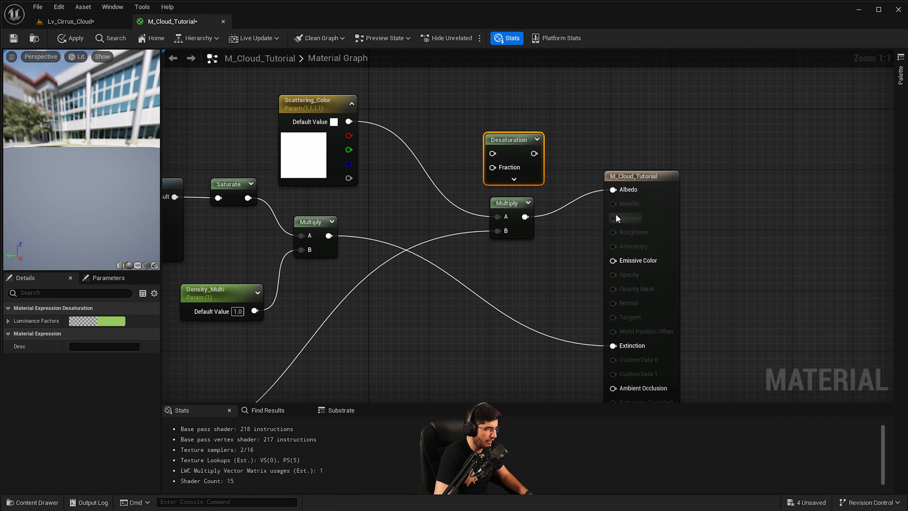
# Rearrange the Desaturation and Albedo Multiply nodes, and connect the Multiply output to the Desaturation's color input
pyautogui.moveTo(370, 153); pyautogui.dragTo(334, 138, button='right')
pyautogui.moveTo(499, 127); pyautogui.dragTo(444, 119)
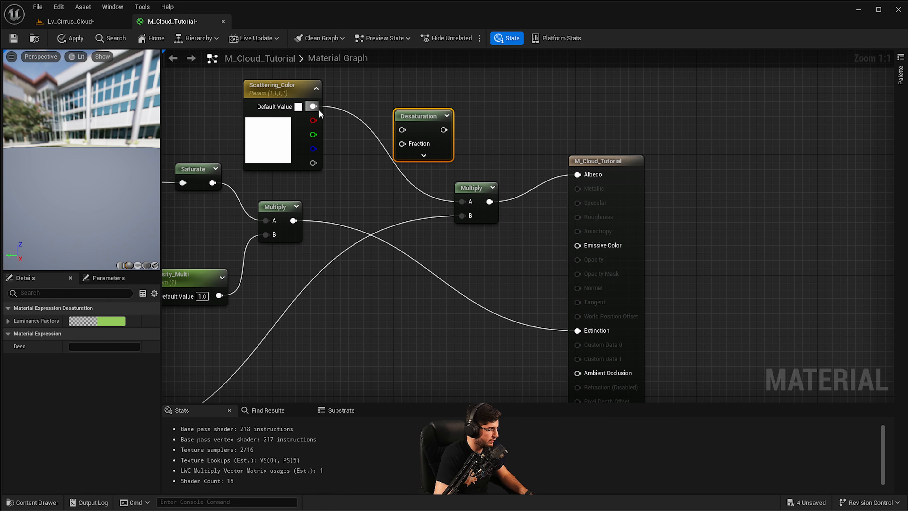
pyautogui.moveTo(486, 211); pyautogui.dragTo(478, 132)
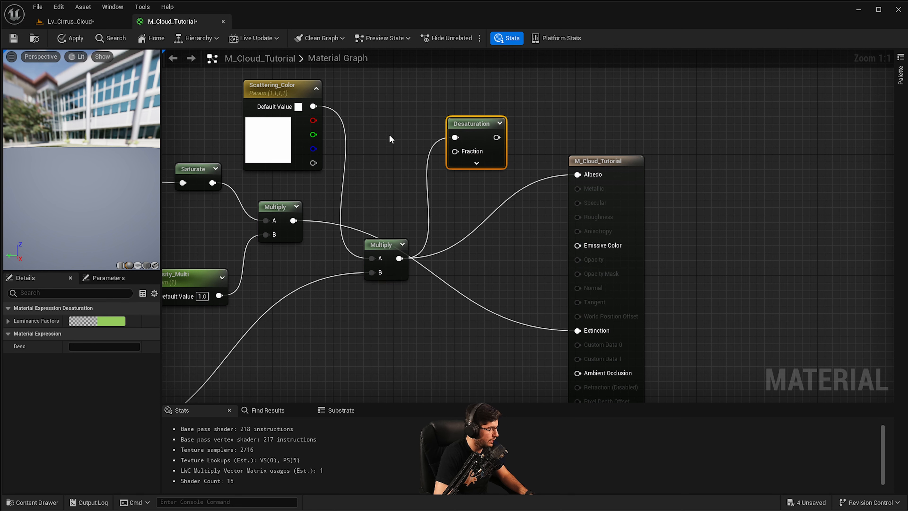
# Add a scalar parameter named Desaturation with a default value of 1 between Scattering_Color and the Desaturation node
pyautogui.rightClick(391, 95)
pyautogui.press('Escape')
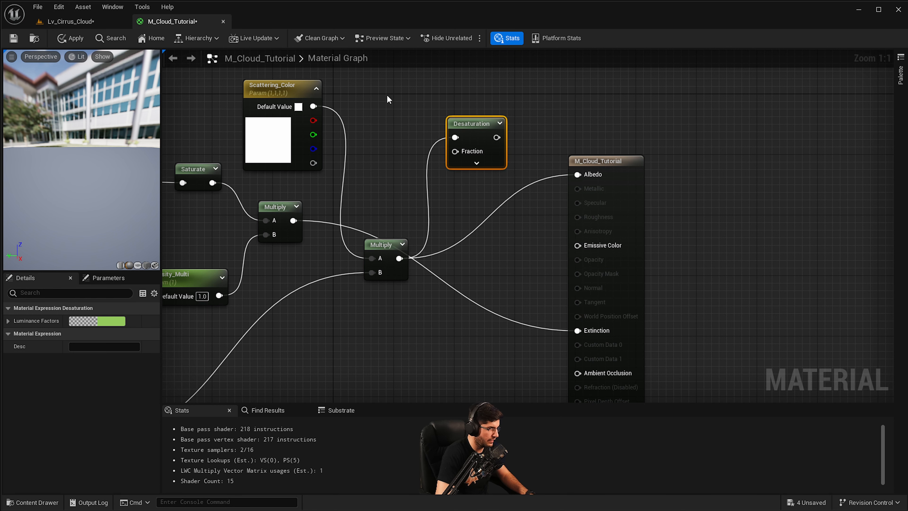
pyautogui.press('s')
pyautogui.click(386, 96)
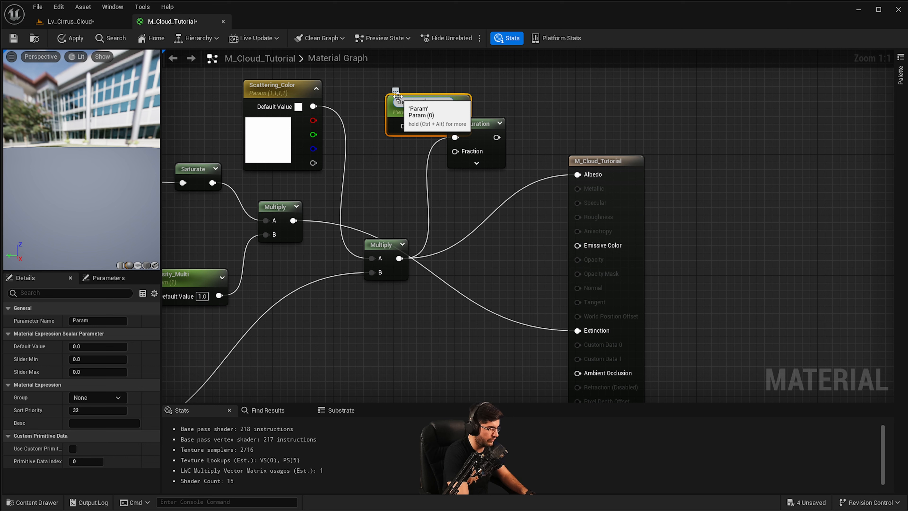
pyautogui.moveTo(450, 117); pyautogui.dragTo(411, 109)
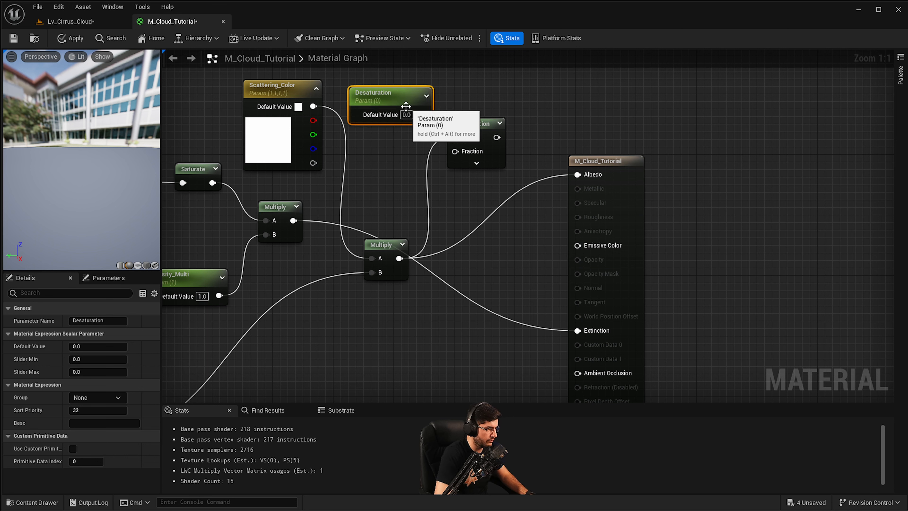
pyautogui.write('1')
pyautogui.click(418, 161)
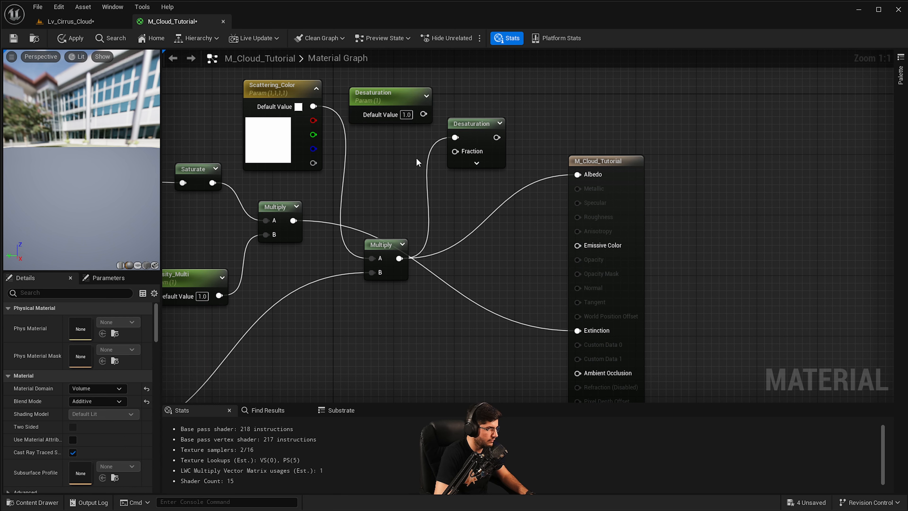
# Wire the Desaturation parameter into the Desaturation node's Fraction and its output into Albedo, reposition the Albedo Multiply, and apply the material
pyautogui.moveTo(423, 114); pyautogui.dragTo(569, 175)
pyautogui.moveTo(390, 248); pyautogui.dragTo(398, 171)
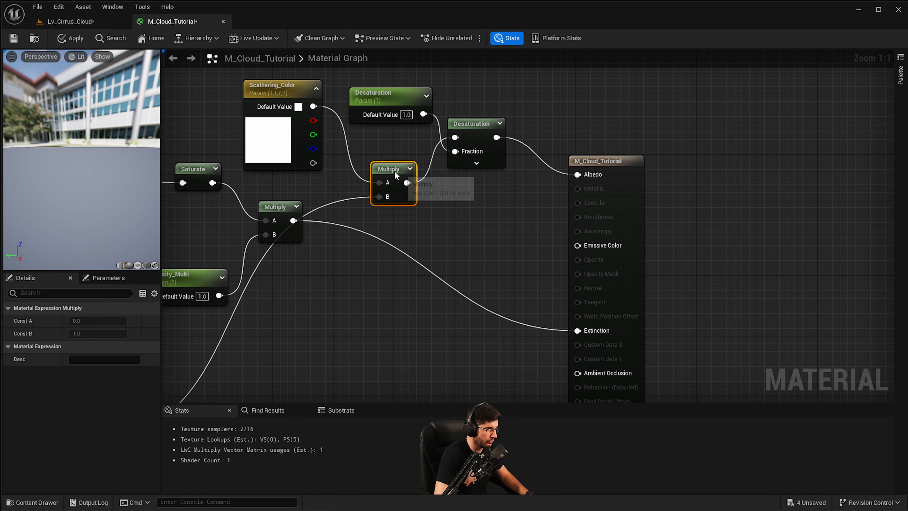
pyautogui.scroll(-4, 412, 219)
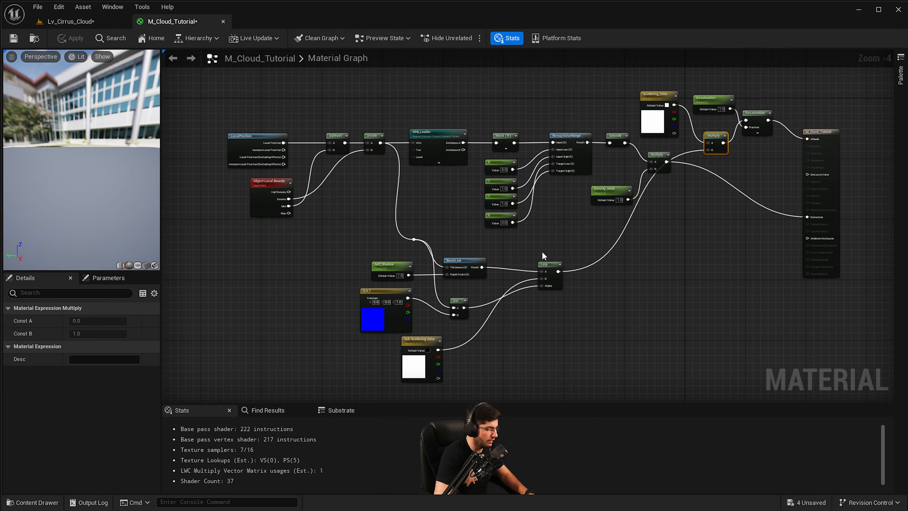
pyautogui.click(470, 200)
pyautogui.moveTo(469, 199); pyautogui.dragTo(448, 198, button='right')
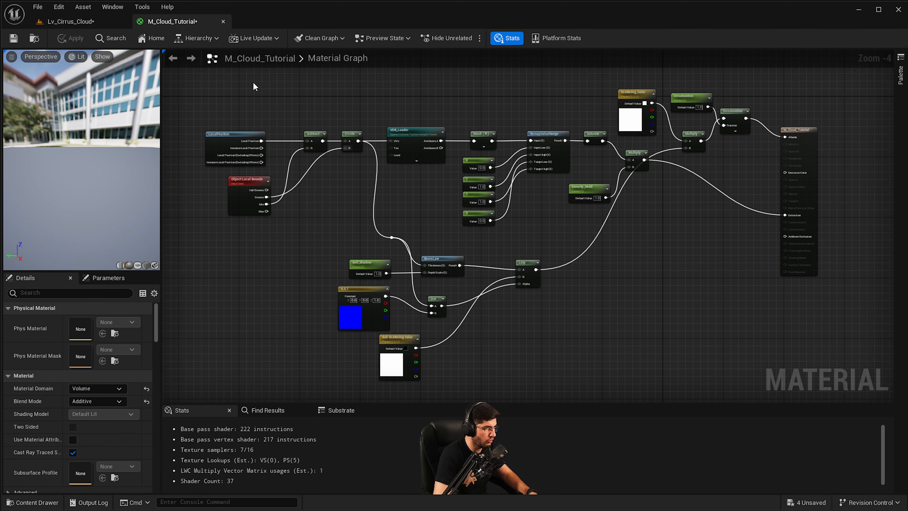
# Return to the Lv_Cirrus_Cloud level and place the M_Cloud_Tutorial_Inst window beside the cloud, tall enough to show all parameters
pyautogui.click(111, 23)
pyautogui.moveTo(337, 234); pyautogui.dragTo(339, 254, button='right')
pyautogui.press('a')
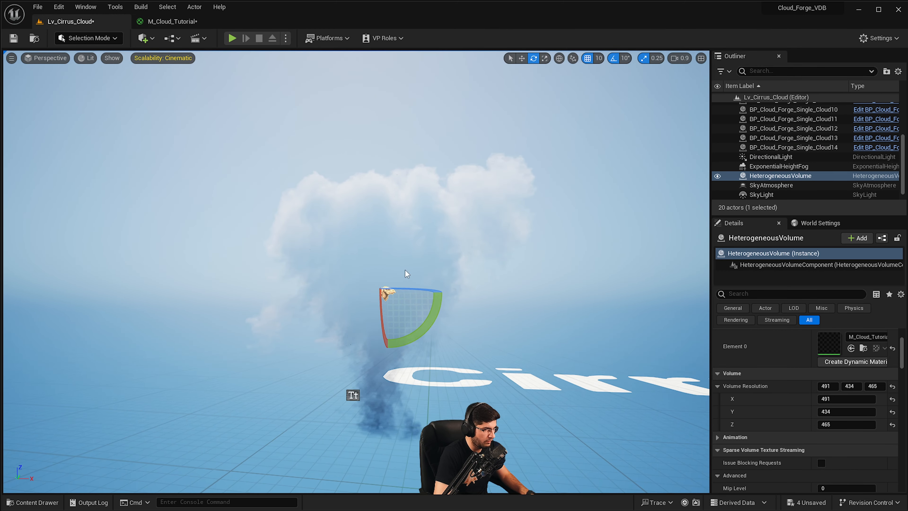
pyautogui.moveTo(906, 229); pyautogui.dragTo(725, 104)
pyautogui.moveTo(537, 230); pyautogui.dragTo(646, 228)
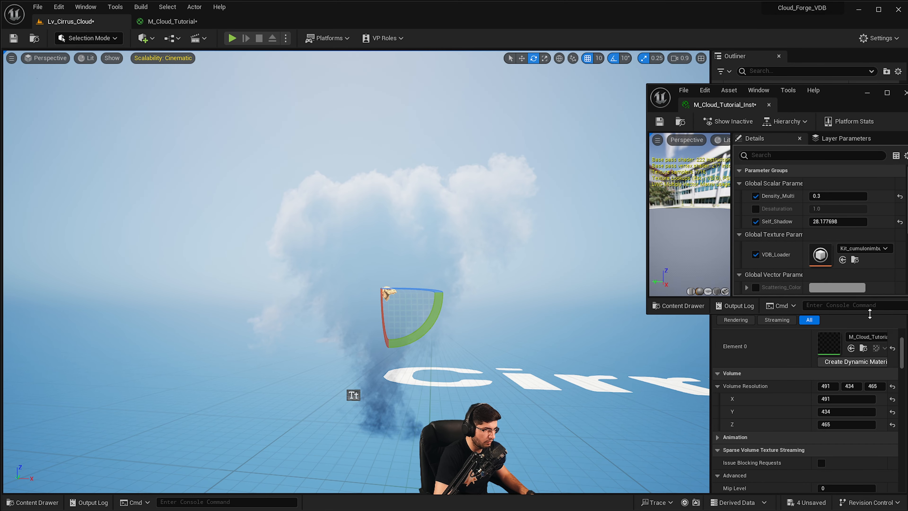
pyautogui.moveTo(870, 313); pyautogui.dragTo(869, 472)
pyautogui.moveTo(831, 102); pyautogui.dragTo(774, 102)
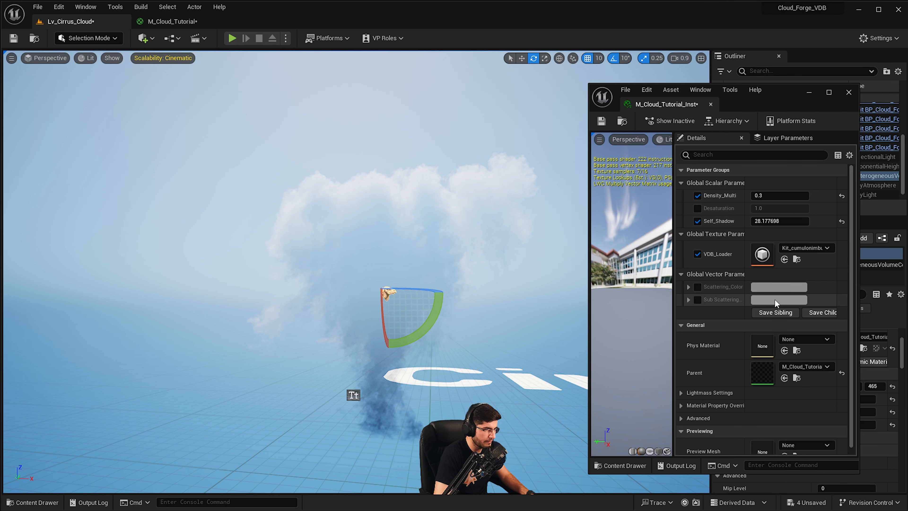
# Enable the Scattering_Color, sub-scattering color and Desaturation overrides in the instance, and set Desaturation to -2.0
pyautogui.click(698, 286)
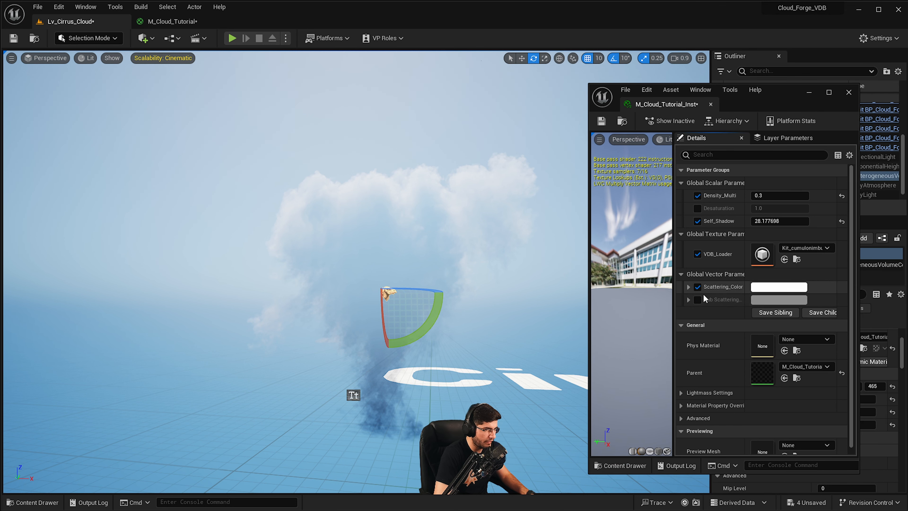
pyautogui.click(697, 299)
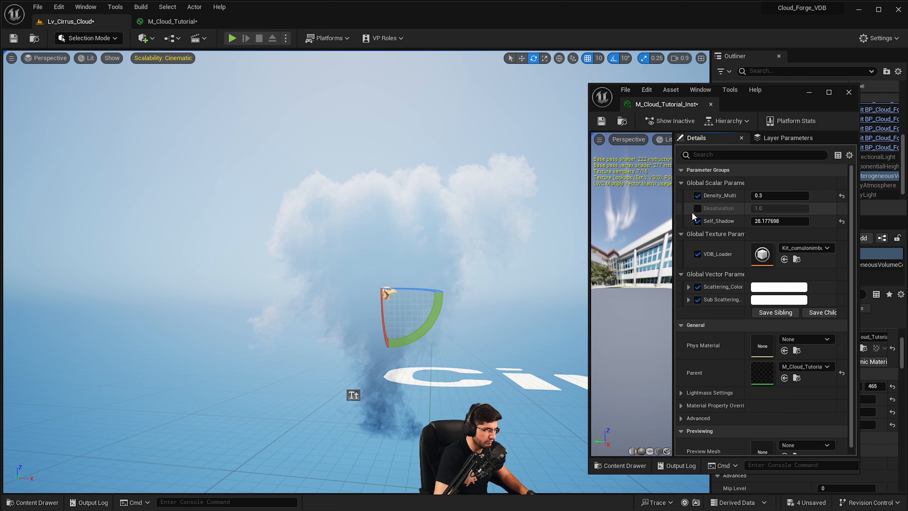
pyautogui.click(697, 208)
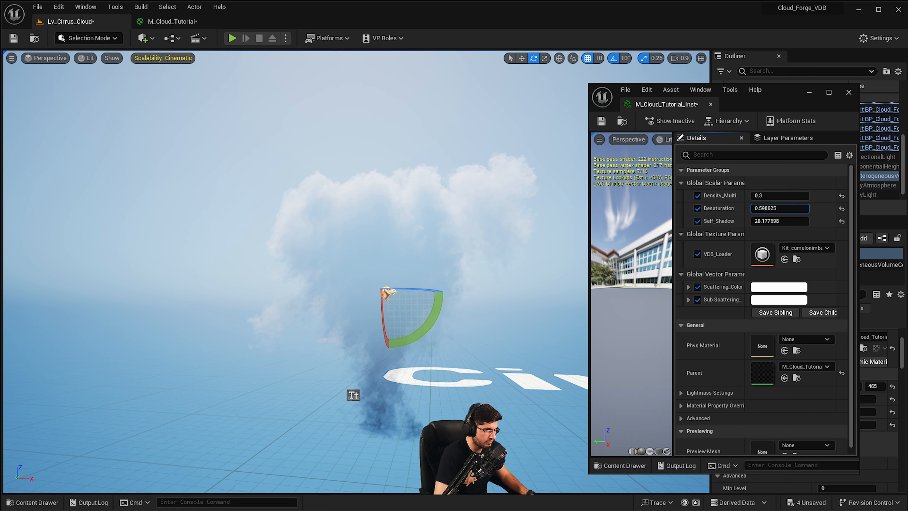
pyautogui.write('-2.0')
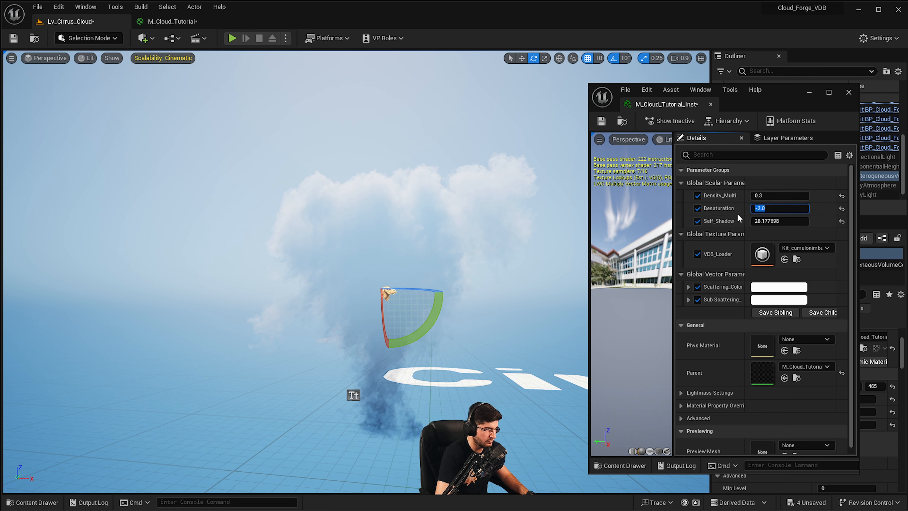
# Tint the sub-scattering color light red and raise the instance's Desaturation to about 0.49
pyautogui.click(778, 299)
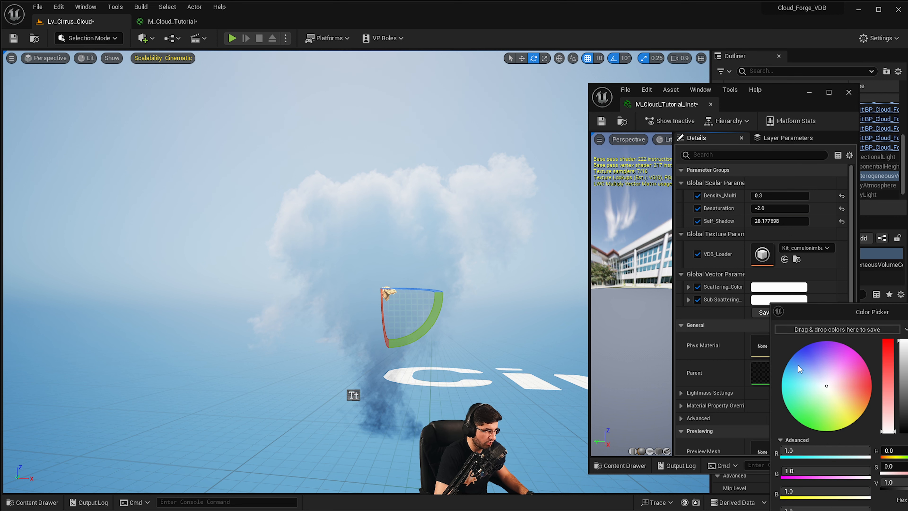
pyautogui.moveTo(798, 365); pyautogui.dragTo(855, 388)
pyautogui.click(893, 508)
pyautogui.moveTo(460, 263); pyautogui.dragTo(483, 279, button='right')
pyautogui.moveTo(781, 208); pyautogui.dragTo(780, 208)
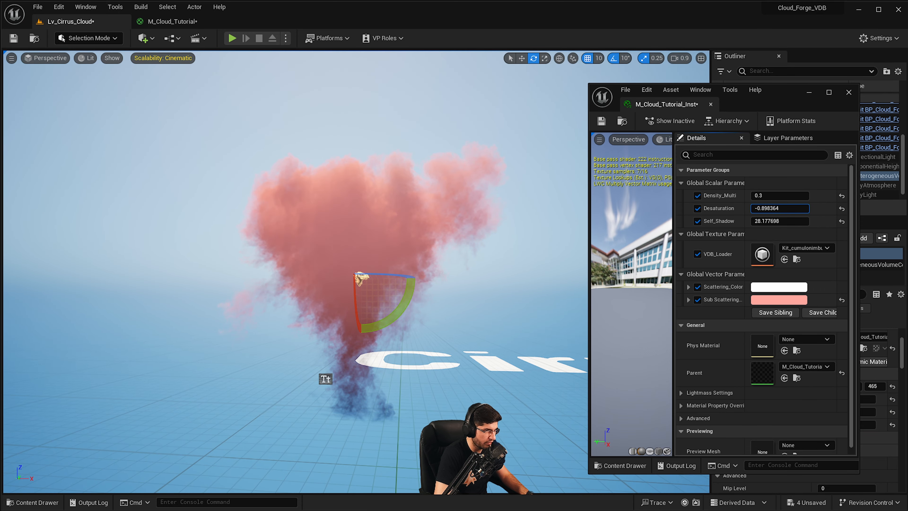
pyautogui.moveTo(776, 209); pyautogui.dragTo(782, 209)
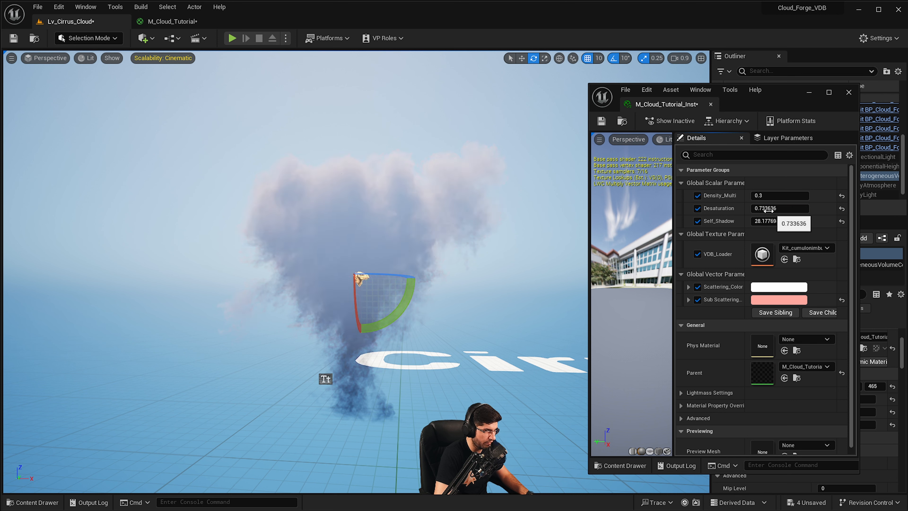
# Change the sub-scattering color to a mint green with red 0.14355, green 1.0 and blue 0.413976, and raise Desaturation to about 1.02
pyautogui.click(778, 300)
pyautogui.click(806, 410)
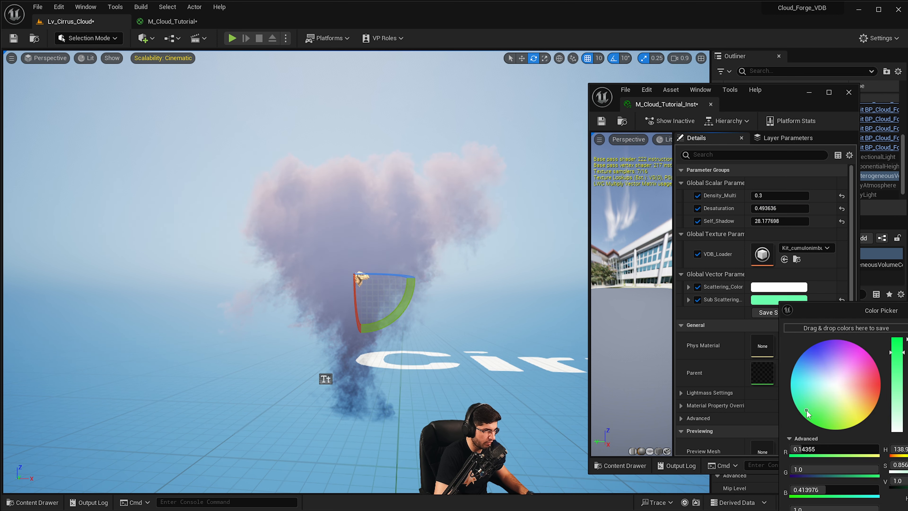
pyautogui.press('Return')
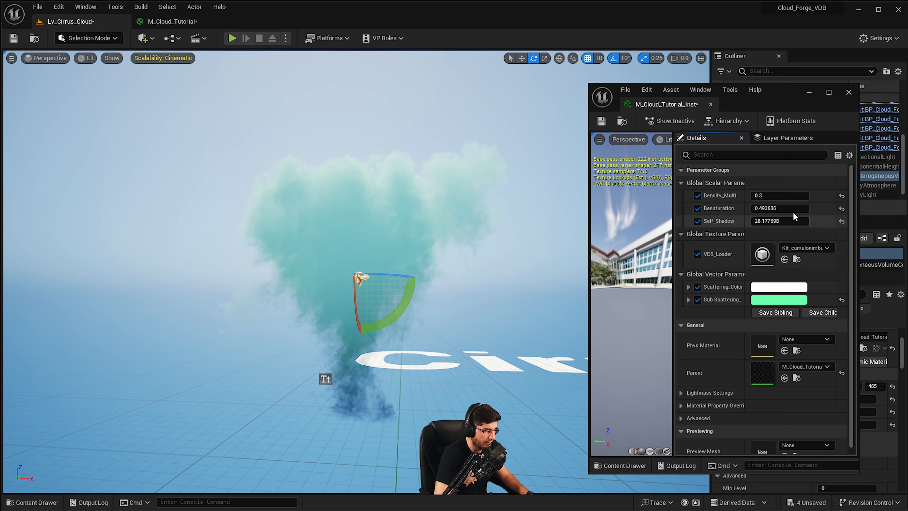
pyautogui.moveTo(791, 209); pyautogui.dragTo(795, 209)
pyautogui.moveTo(467, 187); pyautogui.dragTo(473, 190, button='right')
pyautogui.press('q')
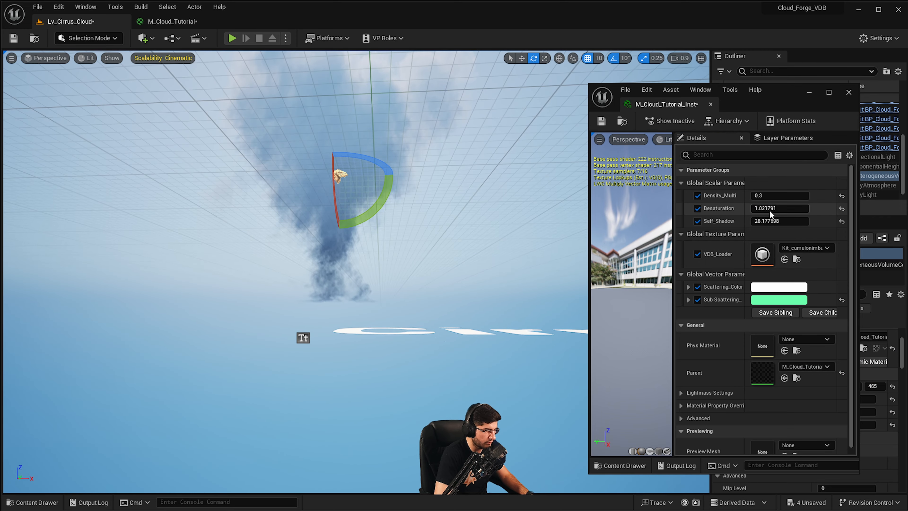
# Lower Desaturation to about 0.12 and inspect the green cloud from close up
pyautogui.moveTo(783, 208); pyautogui.dragTo(781, 209)
pyautogui.moveTo(464, 201); pyautogui.dragTo(525, 182, button='right')
pyautogui.press('e')
pyautogui.press('q')
pyautogui.press('w')
pyautogui.moveTo(369, 244)
pyautogui.mouseDown(button='right')
pyautogui.moveTo(368, 231)
pyautogui.moveTo(368, 247)
pyautogui.mouseUp(button='right')
pyautogui.press('e')
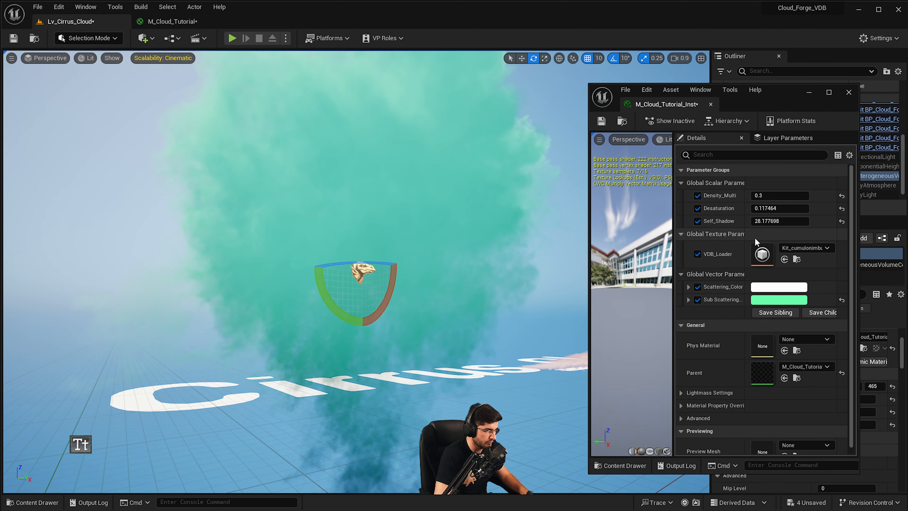
# Set Scattering_Color to a blue with red 0.129164, green 0.226884 and blue 1.0, and inspect the cloud
pyautogui.click(779, 287)
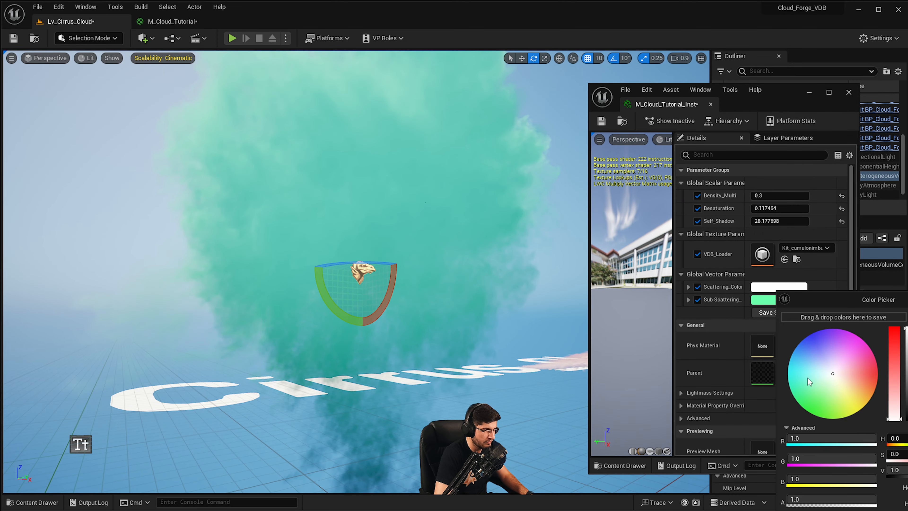
pyautogui.moveTo(807, 379); pyautogui.dragTo(809, 342)
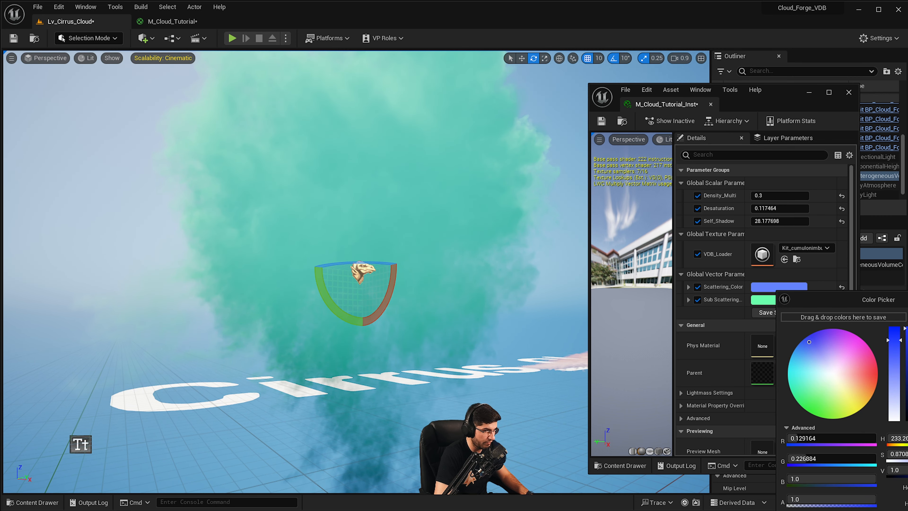
pyautogui.click(744, 372)
pyautogui.moveTo(371, 258); pyautogui.dragTo(372, 237, button='right')
pyautogui.press('s')
pyautogui.press('w')
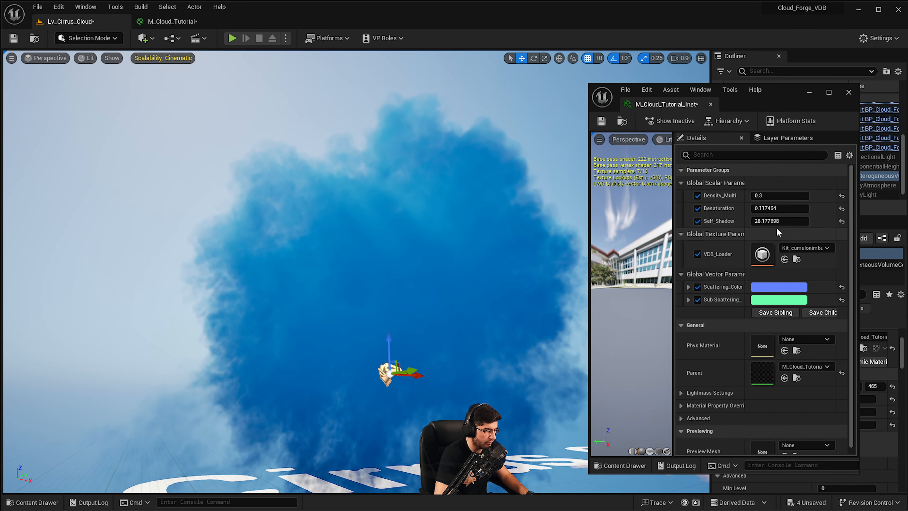
# Lower Desaturation to about -0.63 and Self_Shadow to about 7.7, and set Density_Multi to 0.2
pyautogui.moveTo(779, 208)
pyautogui.mouseDown()
pyautogui.moveTo(774, 220)
pyautogui.moveTo(771, 195)
pyautogui.moveTo(763, 195)
pyautogui.moveTo(774, 197)
pyautogui.mouseUp()
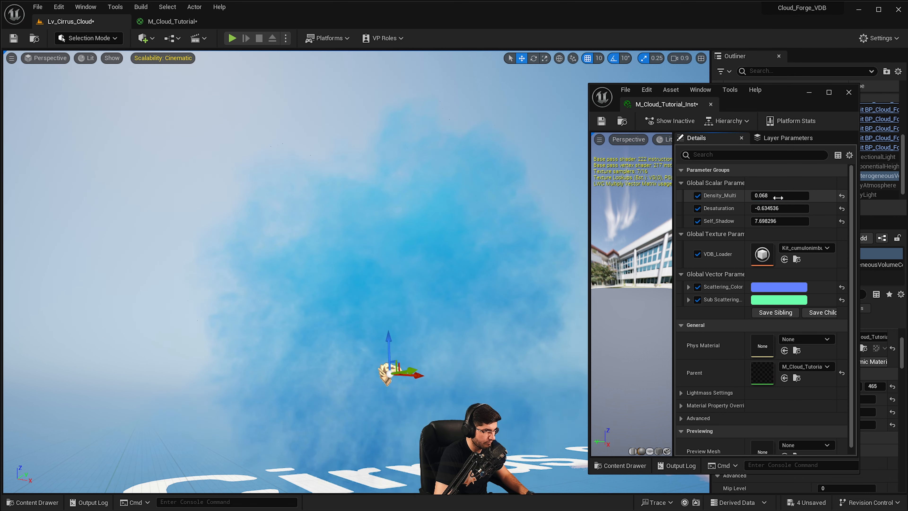
pyautogui.click(776, 199)
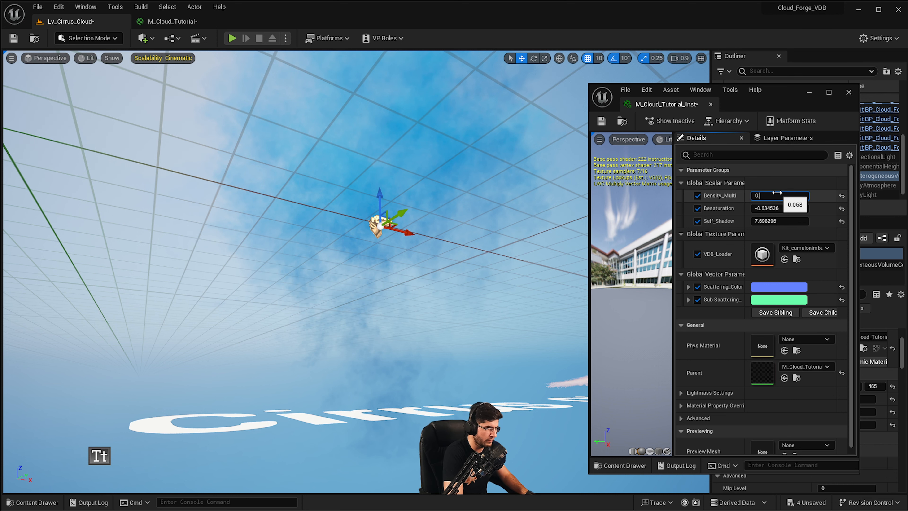
pyautogui.write('0.2')
pyautogui.press('Return')
pyautogui.press('e')
pyautogui.moveTo(475, 106); pyautogui.dragTo(474, 106, button='right')
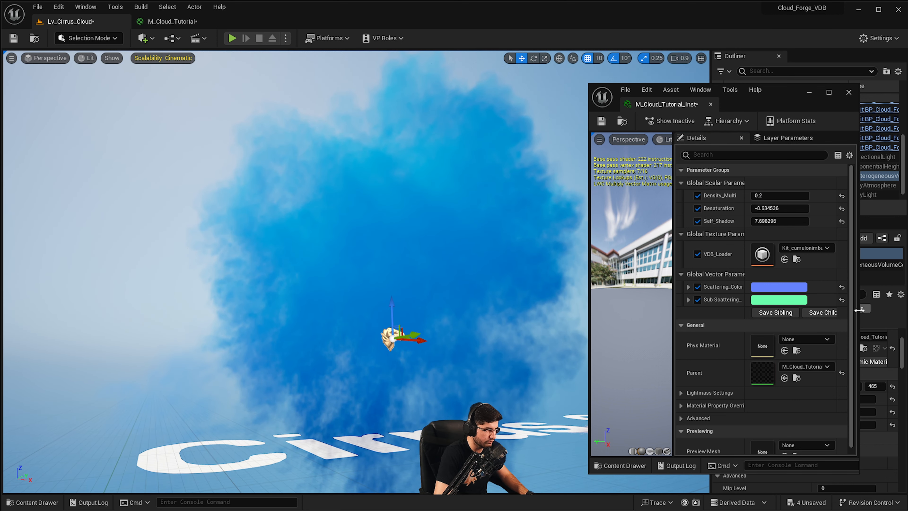
# Reset the sub-scattering color, Scattering_Color and Desaturation to their defaults, and hide the editor overlays in the level view
pyautogui.click(842, 299)
pyautogui.click(842, 288)
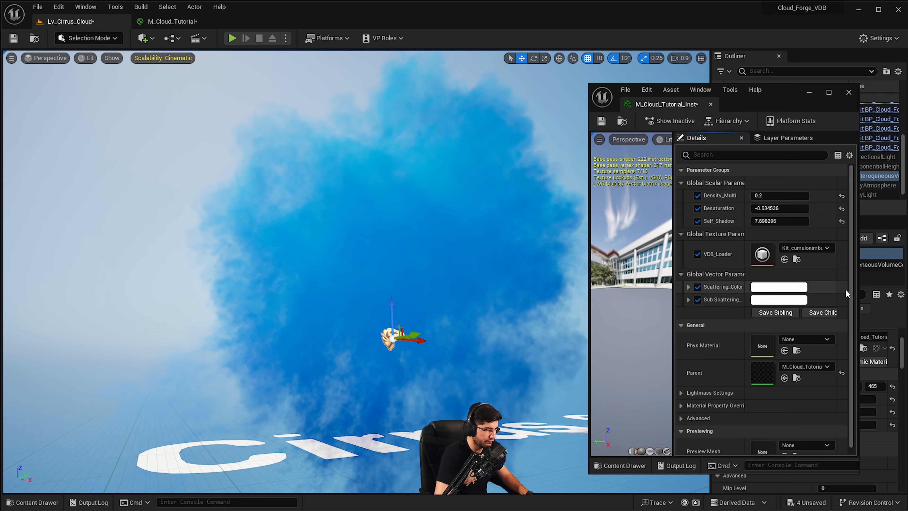
pyautogui.click(841, 208)
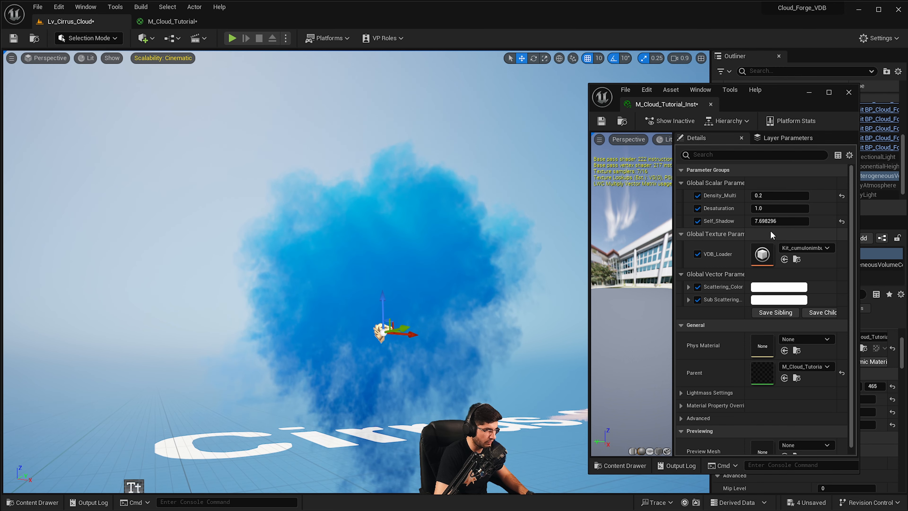
pyautogui.moveTo(769, 209); pyautogui.dragTo(773, 209)
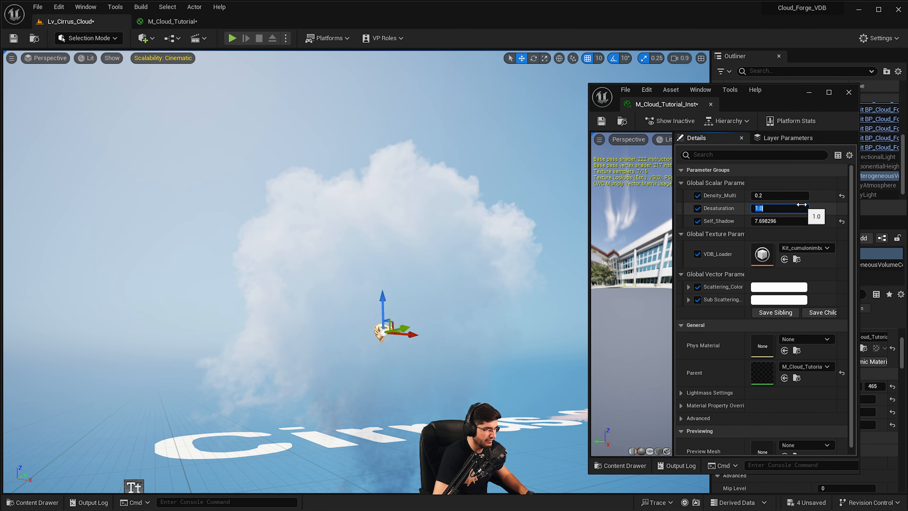
pyautogui.moveTo(425, 335)
pyautogui.mouseDown(button='middle')
pyautogui.moveTo(426, 379)
pyautogui.moveTo(425, 335)
pyautogui.mouseUp(button='middle')
pyautogui.press('g')
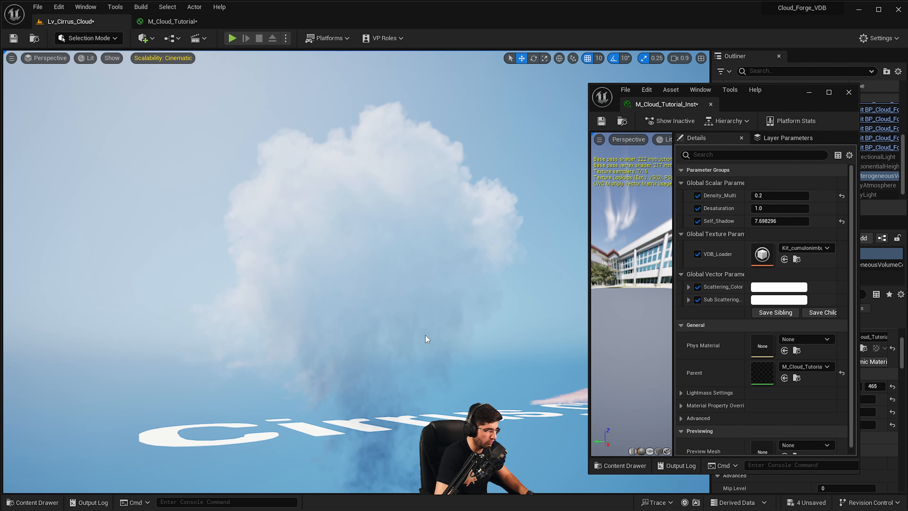
# Assign Kit_cumulus_04 from the VDB_AP_Cumulus_Cloud folder to the instance's VDB_Loader, and set Density_Multi to 0.5
pyautogui.hotkey('ctrl', 'space')
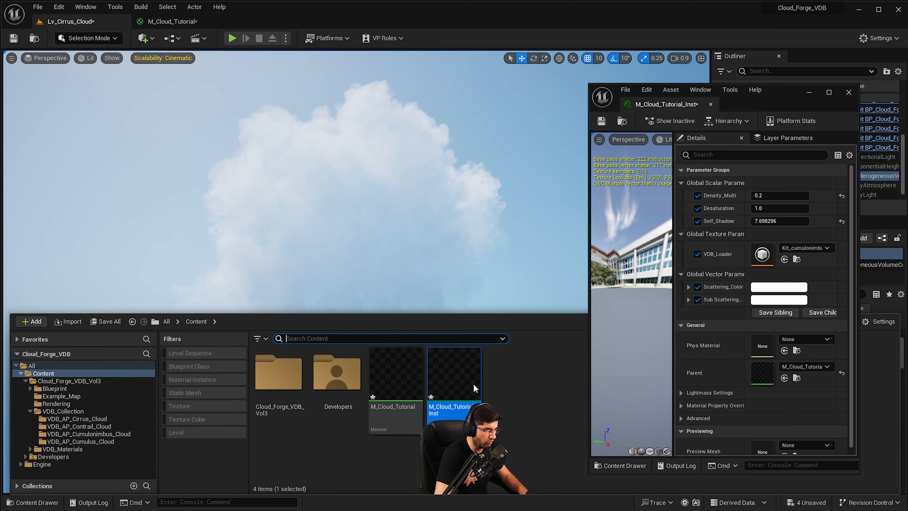
pyautogui.doubleClick(278, 371)
pyautogui.doubleClick(453, 372)
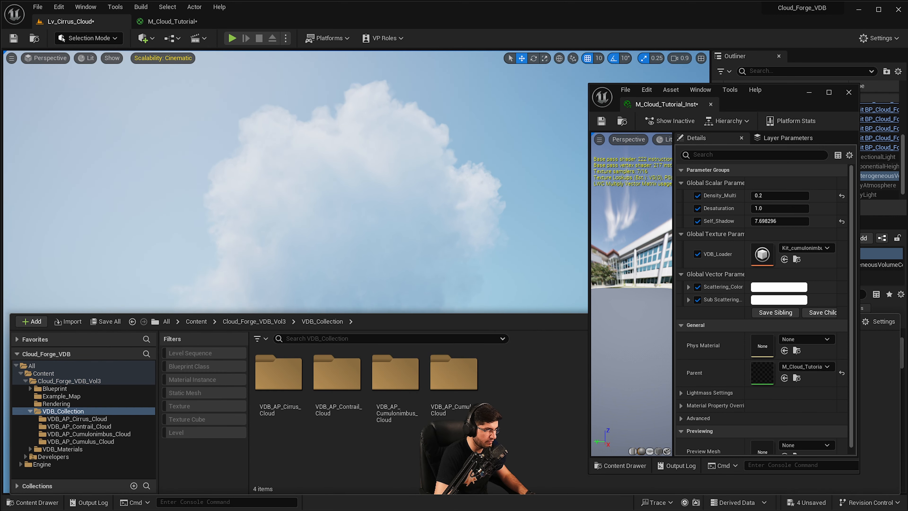
pyautogui.doubleClick(453, 371)
pyautogui.moveTo(473, 373); pyautogui.dragTo(759, 260)
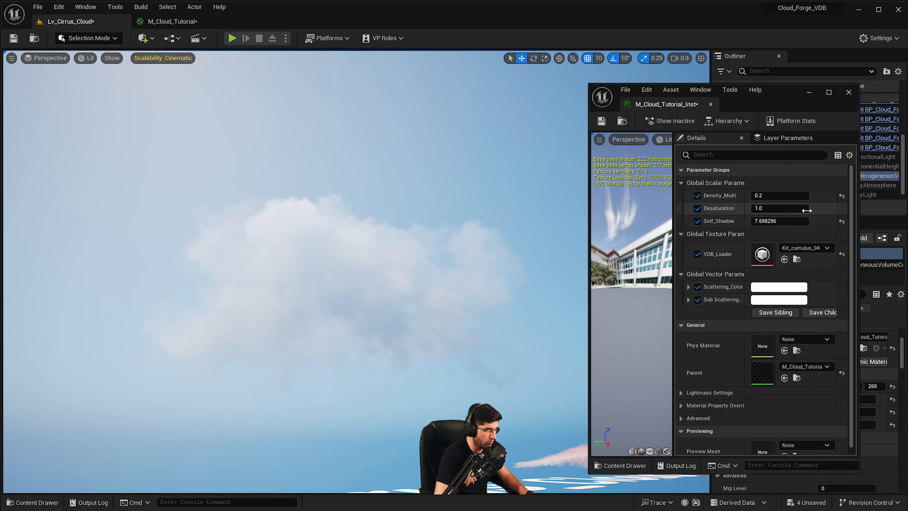
pyautogui.write('0.5')
pyautogui.press('Return')
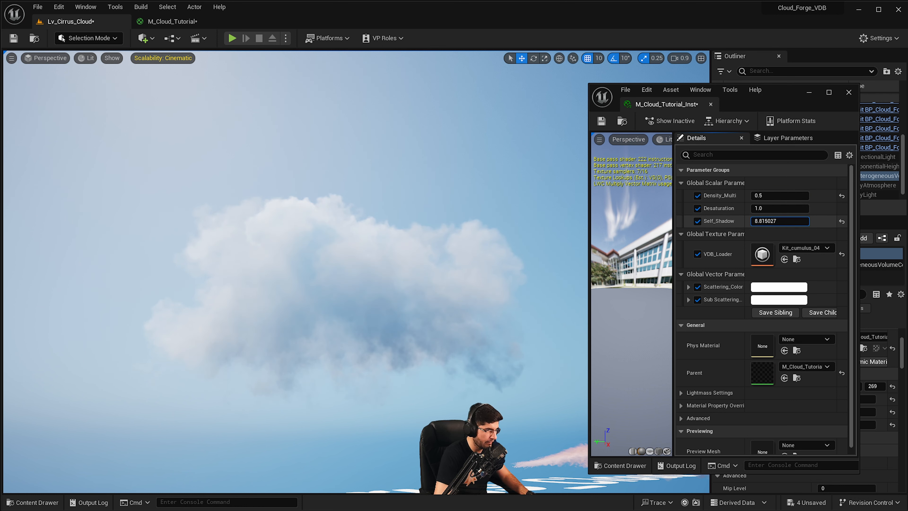
# Set the instance's Self_Shadow to 50 and raise Density_Multi to about 1.18 to test a denser, darker cloud
pyautogui.moveTo(782, 221); pyautogui.dragTo(782, 224)
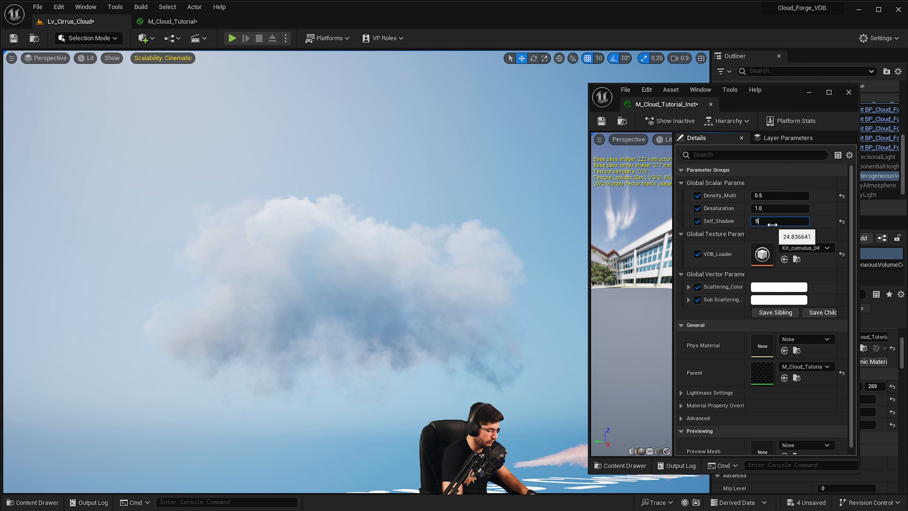
pyautogui.write('0')
pyautogui.press('Return')
pyautogui.moveTo(446, 222); pyautogui.dragTo(400, 218, button='right')
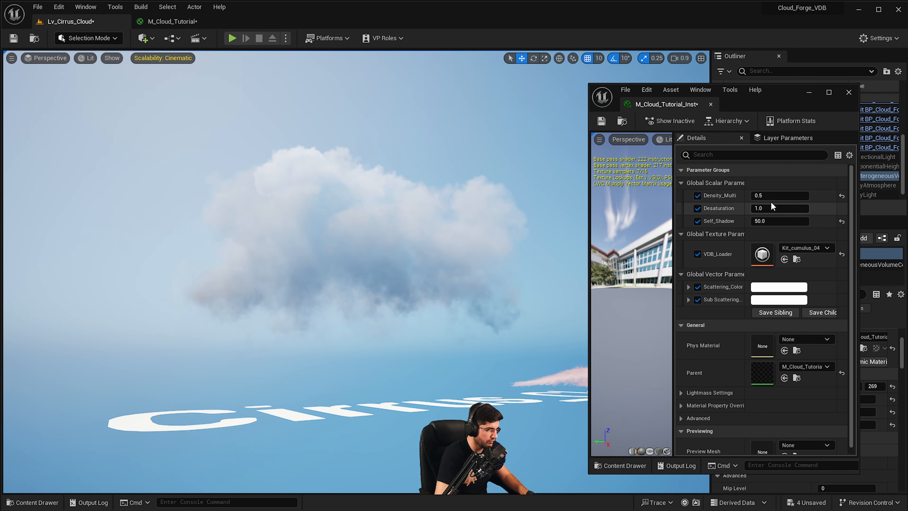
pyautogui.moveTo(768, 197); pyautogui.dragTo(795, 197)
# Assign the Kit_cumulus_15 cloud to the instance's VDB_Loader
pyautogui.moveTo(432, 233); pyautogui.dragTo(431, 193, button='right')
pyautogui.hotkey('ctrl', 'space')
pyautogui.moveTo(536, 463); pyautogui.dragTo(762, 255)
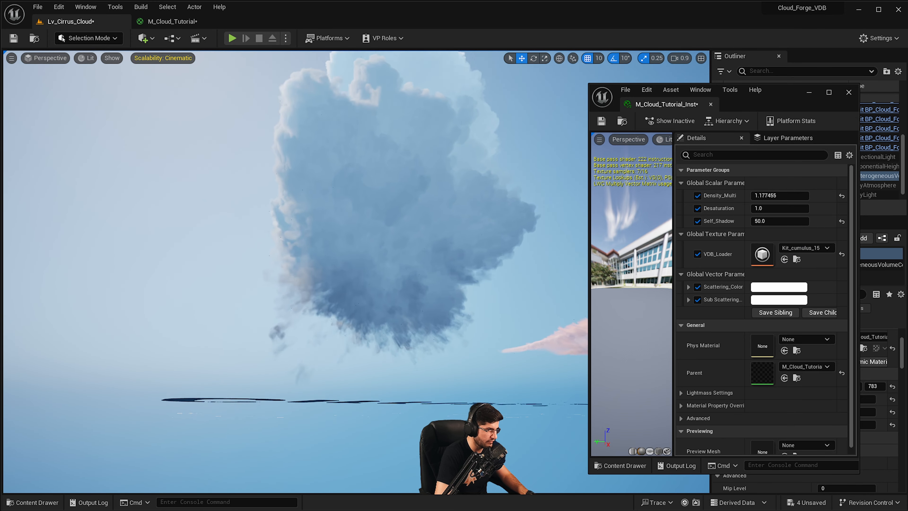
# Set Self_Shadow to 10 and Density_Multi to 0.5, after also trying a density of 0.3
pyautogui.click(771, 218)
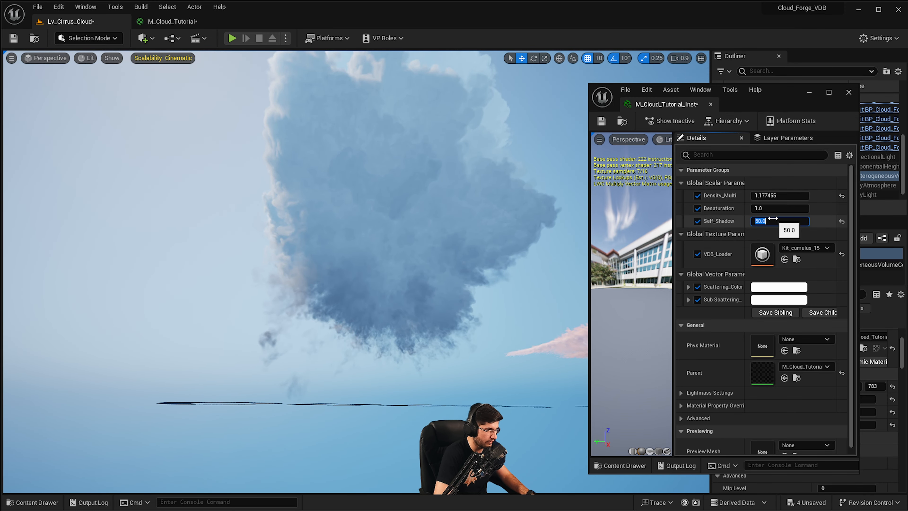
pyautogui.write('10')
pyautogui.press('Return')
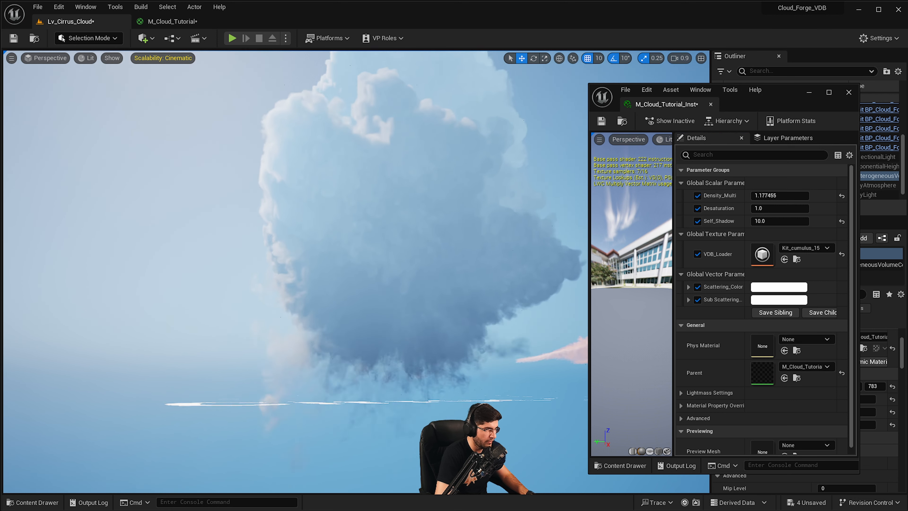
pyautogui.click(765, 194)
pyautogui.write('0.5')
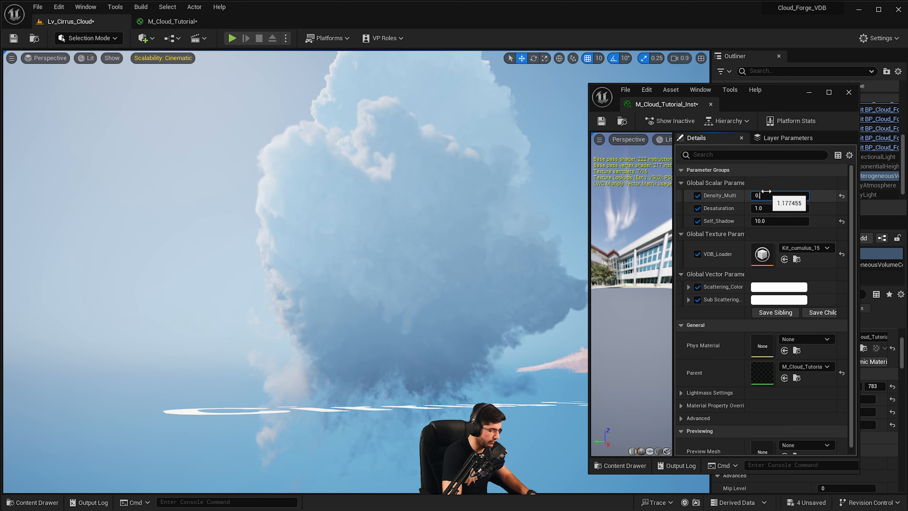
pyautogui.press('Return')
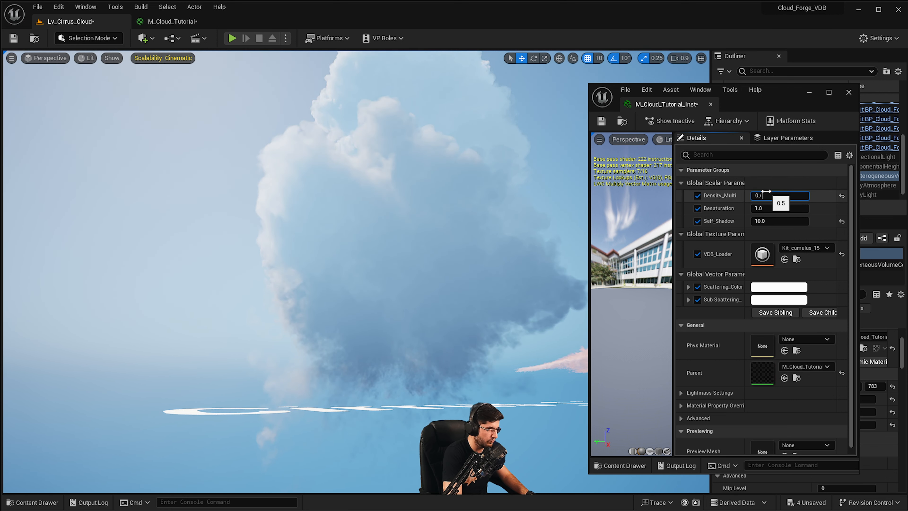
pyautogui.write('0.3')
pyautogui.press('Return')
pyautogui.write('0.5')
pyautogui.press('Return')
# Inspect the Kit_cumulus_15 cloud in the level from different angles and up close, with the editor overlays hidden
pyautogui.keyDown('alt'); pyautogui.moveTo(444, 152); pyautogui.dragTo(257, 178); pyautogui.keyUp('alt')
pyautogui.press('g')
pyautogui.moveTo(315, 209)
pyautogui.mouseDown(button='right')
pyautogui.moveTo(309, 230)
pyautogui.moveTo(323, 161)
pyautogui.moveTo(386, 187)
pyautogui.moveTo(397, 168)
pyautogui.moveTo(391, 181)
pyautogui.moveTo(399, 192)
pyautogui.moveTo(397, 175)
pyautogui.moveTo(381, 191)
pyautogui.moveTo(357, 197)
pyautogui.moveTo(359, 182)
pyautogui.moveTo(357, 198)
pyautogui.moveTo(359, 182)
pyautogui.moveTo(322, 206)
pyautogui.mouseUp(button='right')
pyautogui.press('q')
pyautogui.press('g')
pyautogui.press('w')
pyautogui.press('s')
pyautogui.press('w')
pyautogui.scroll(-2, 359, 193)
pyautogui.press('w')
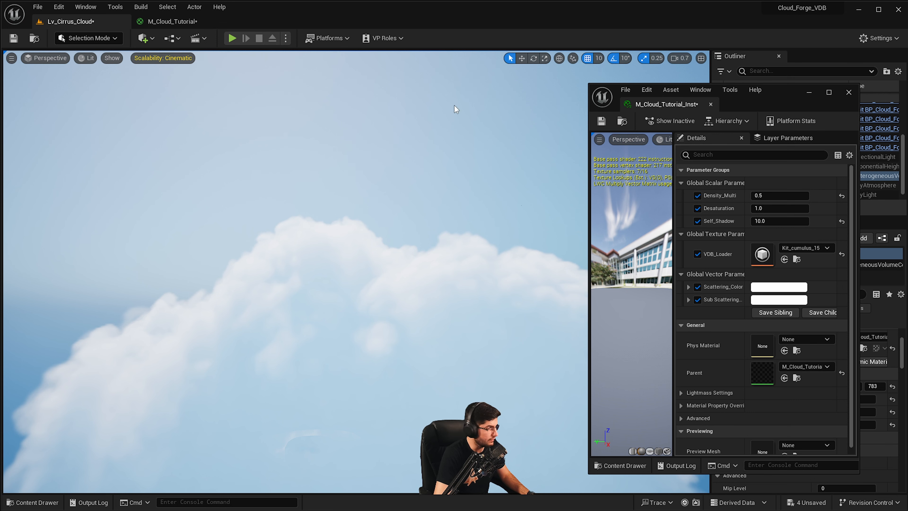
# Minimize the instance editor and review the M_Cloud_Tutorial graph, from the output and density nodes through the self-shadow branch to the VDB_Loader inputs
pyautogui.click(173, 21)
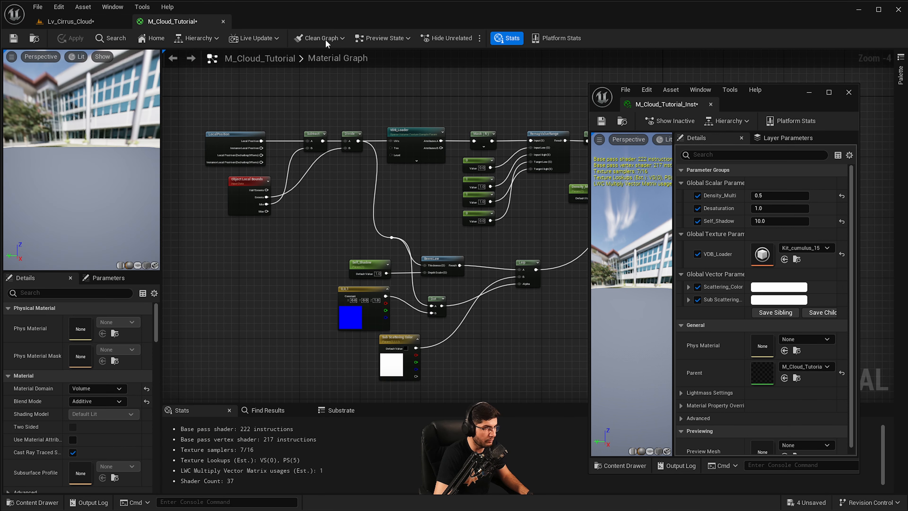
pyautogui.click(809, 92)
pyautogui.moveTo(642, 176); pyautogui.dragTo(618, 172, button='right')
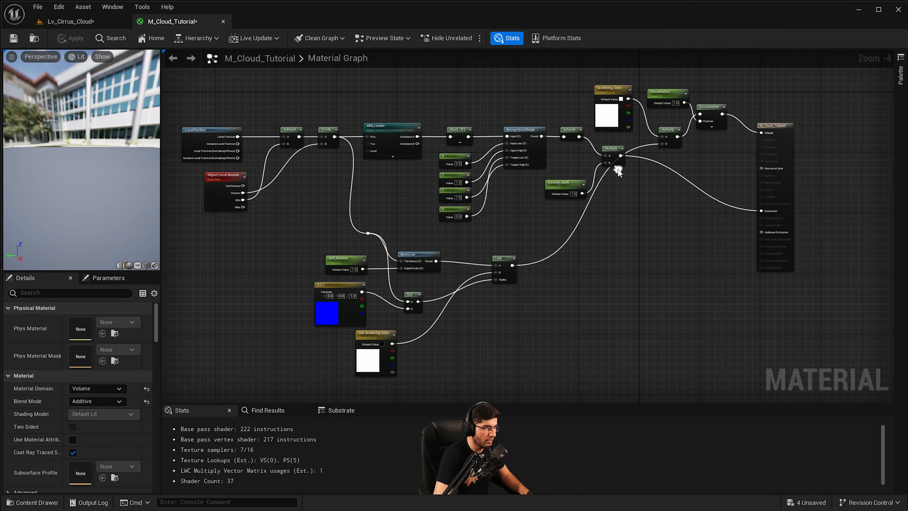
pyautogui.moveTo(630, 245); pyautogui.dragTo(695, 280, button='right')
pyautogui.scroll(4, 468, 152)
pyautogui.moveTo(696, 208); pyautogui.dragTo(352, 230, button='right')
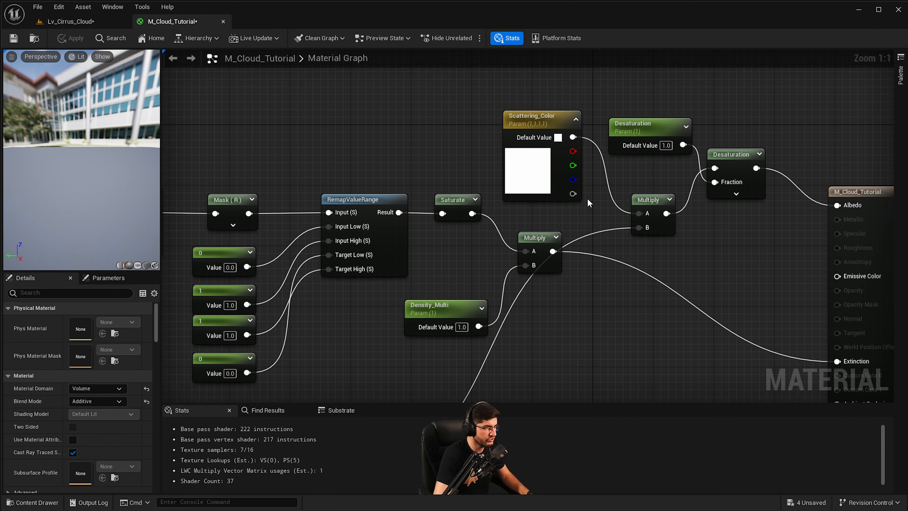
pyautogui.moveTo(763, 177); pyautogui.dragTo(658, 161, button='right')
pyautogui.moveTo(594, 220); pyautogui.dragTo(607, 109, button='right')
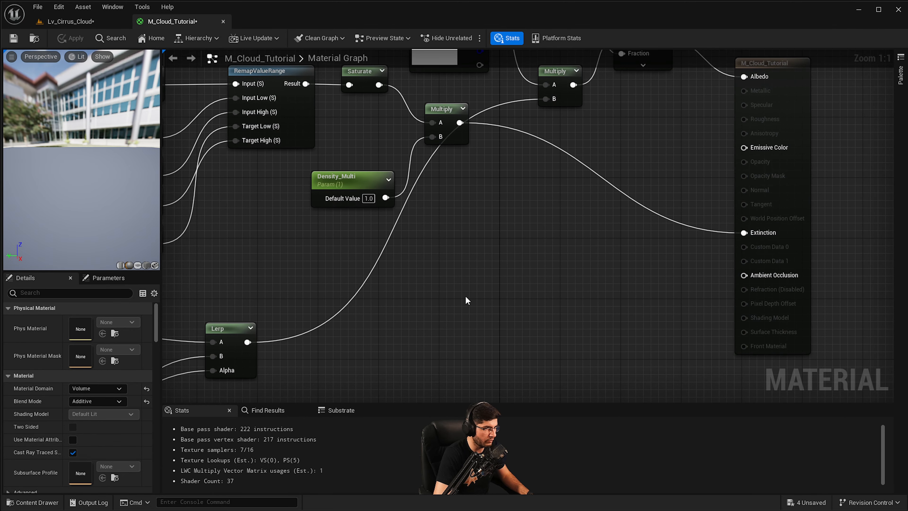
pyautogui.moveTo(465, 295); pyautogui.dragTo(606, 223, button='right')
pyautogui.moveTo(395, 325); pyautogui.dragTo(590, 196, button='right')
pyautogui.moveTo(341, 222); pyautogui.dragTo(526, 254, button='right')
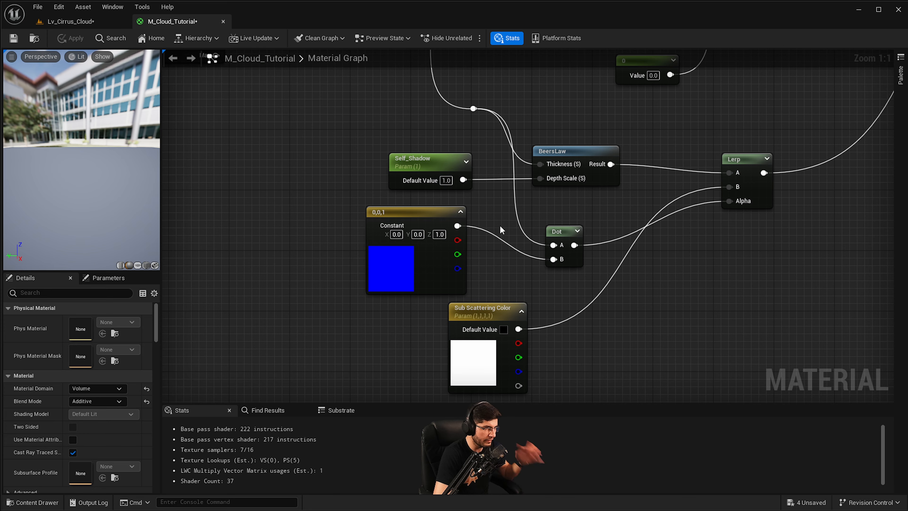
pyautogui.moveTo(475, 190); pyautogui.dragTo(499, 325, button='right')
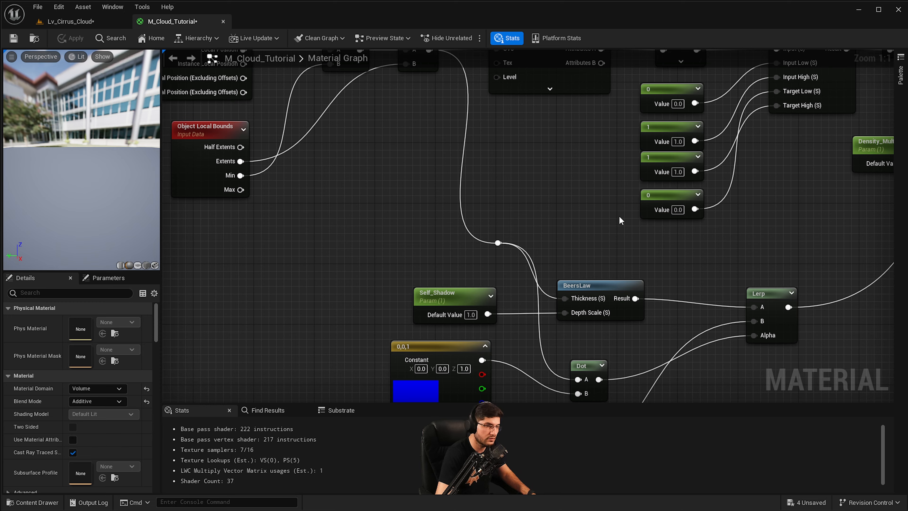
pyautogui.moveTo(526, 190); pyautogui.dragTo(561, 327, button='right')
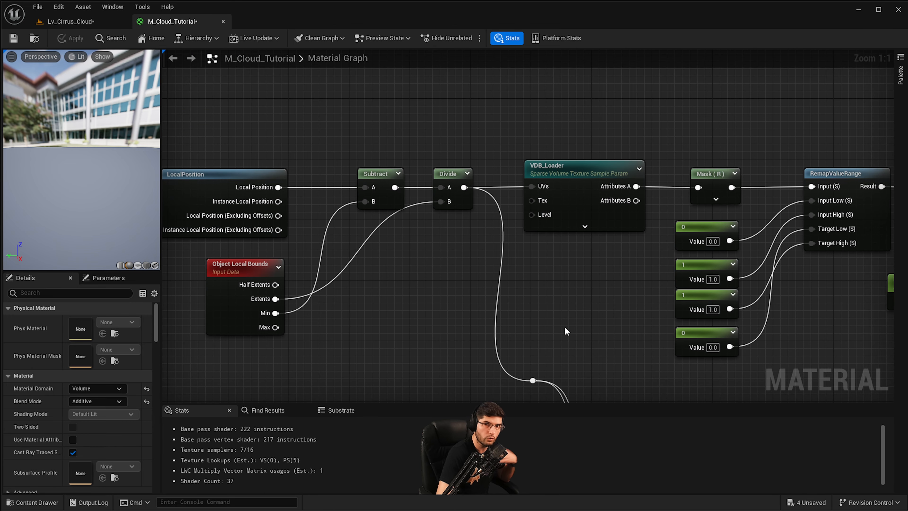